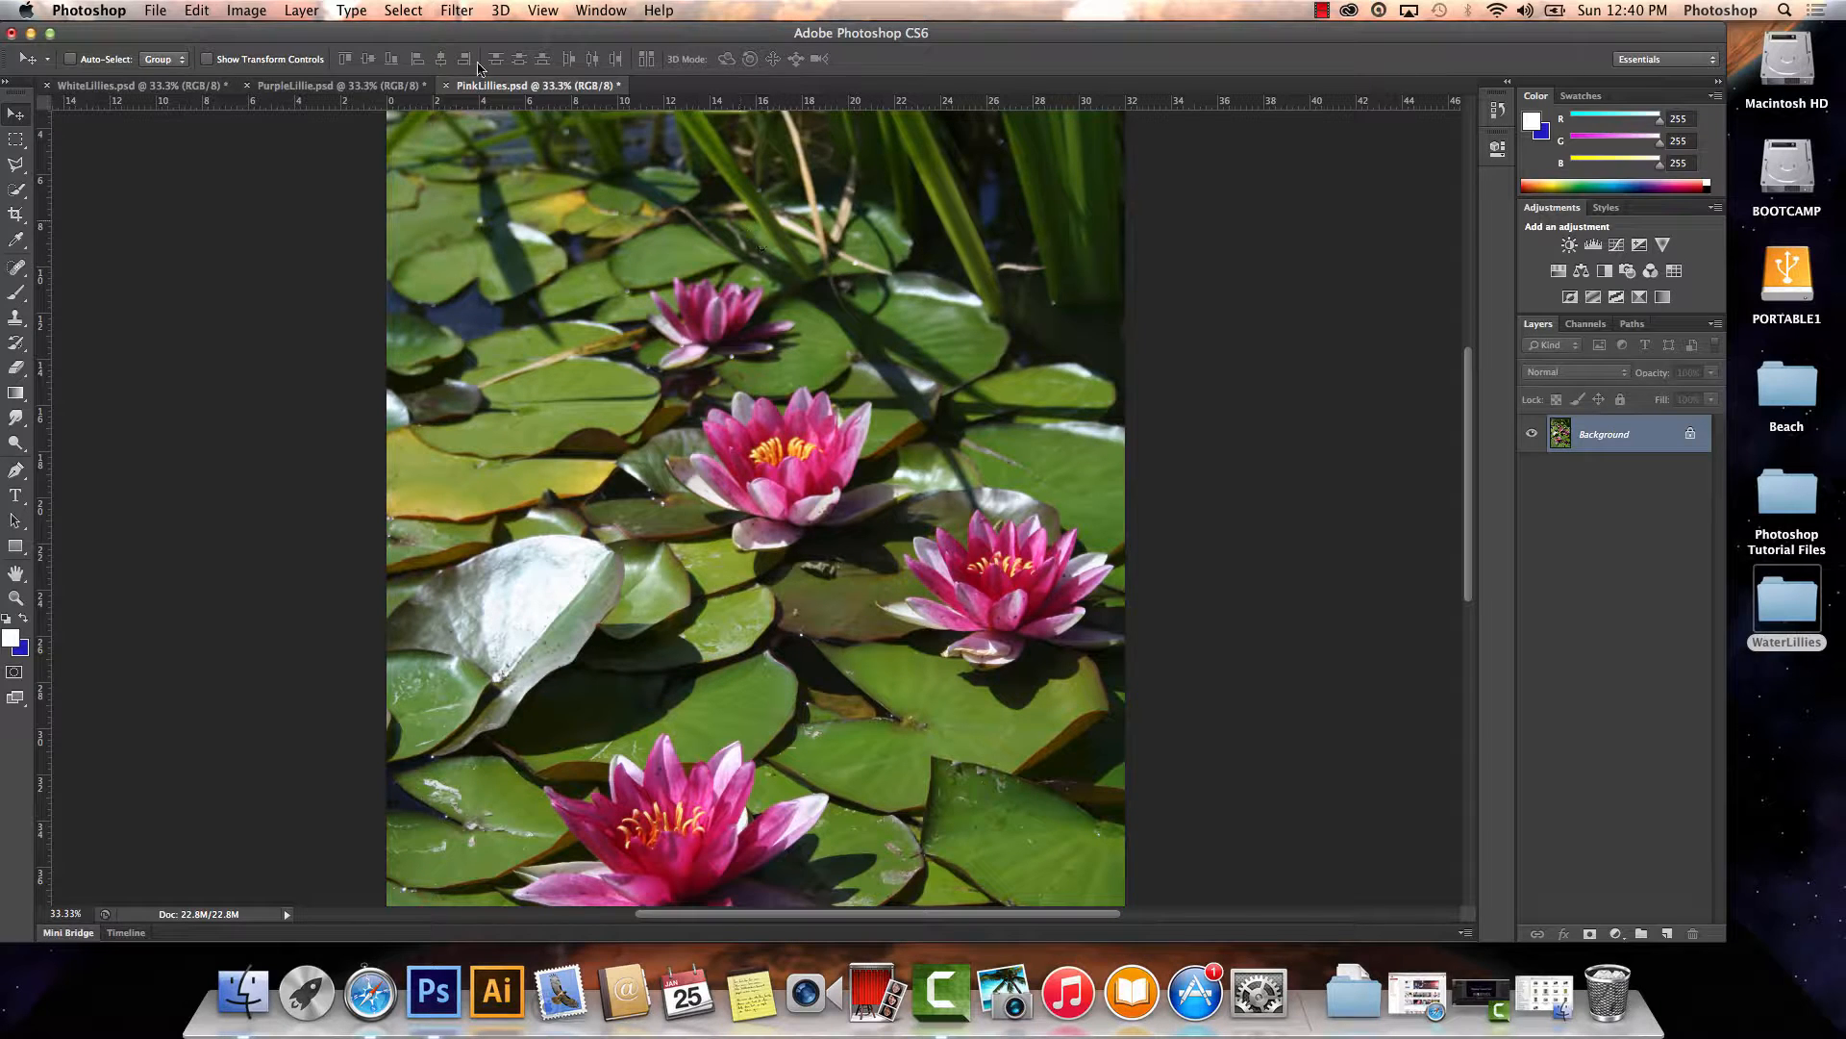
Copy the selected purple lily from PurpleLillie.psd and paste it into PinkLillies.psd
click(343, 87)
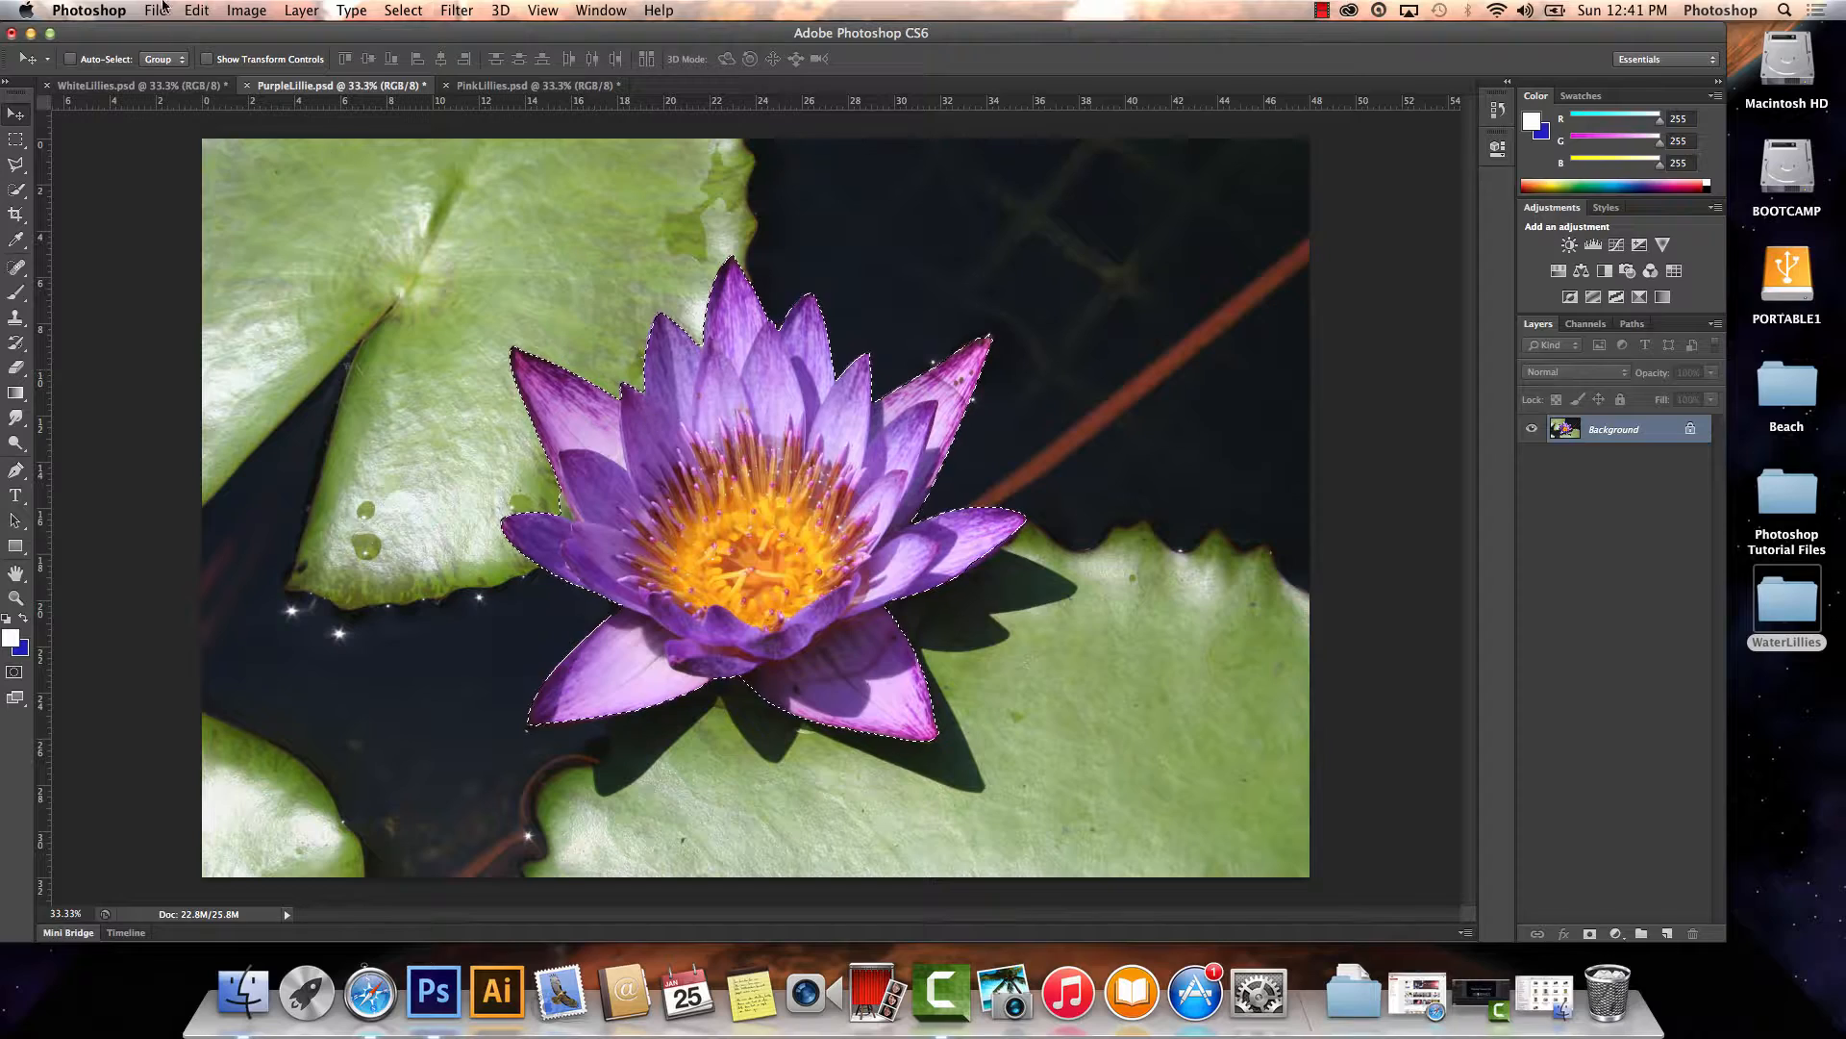
click(197, 10)
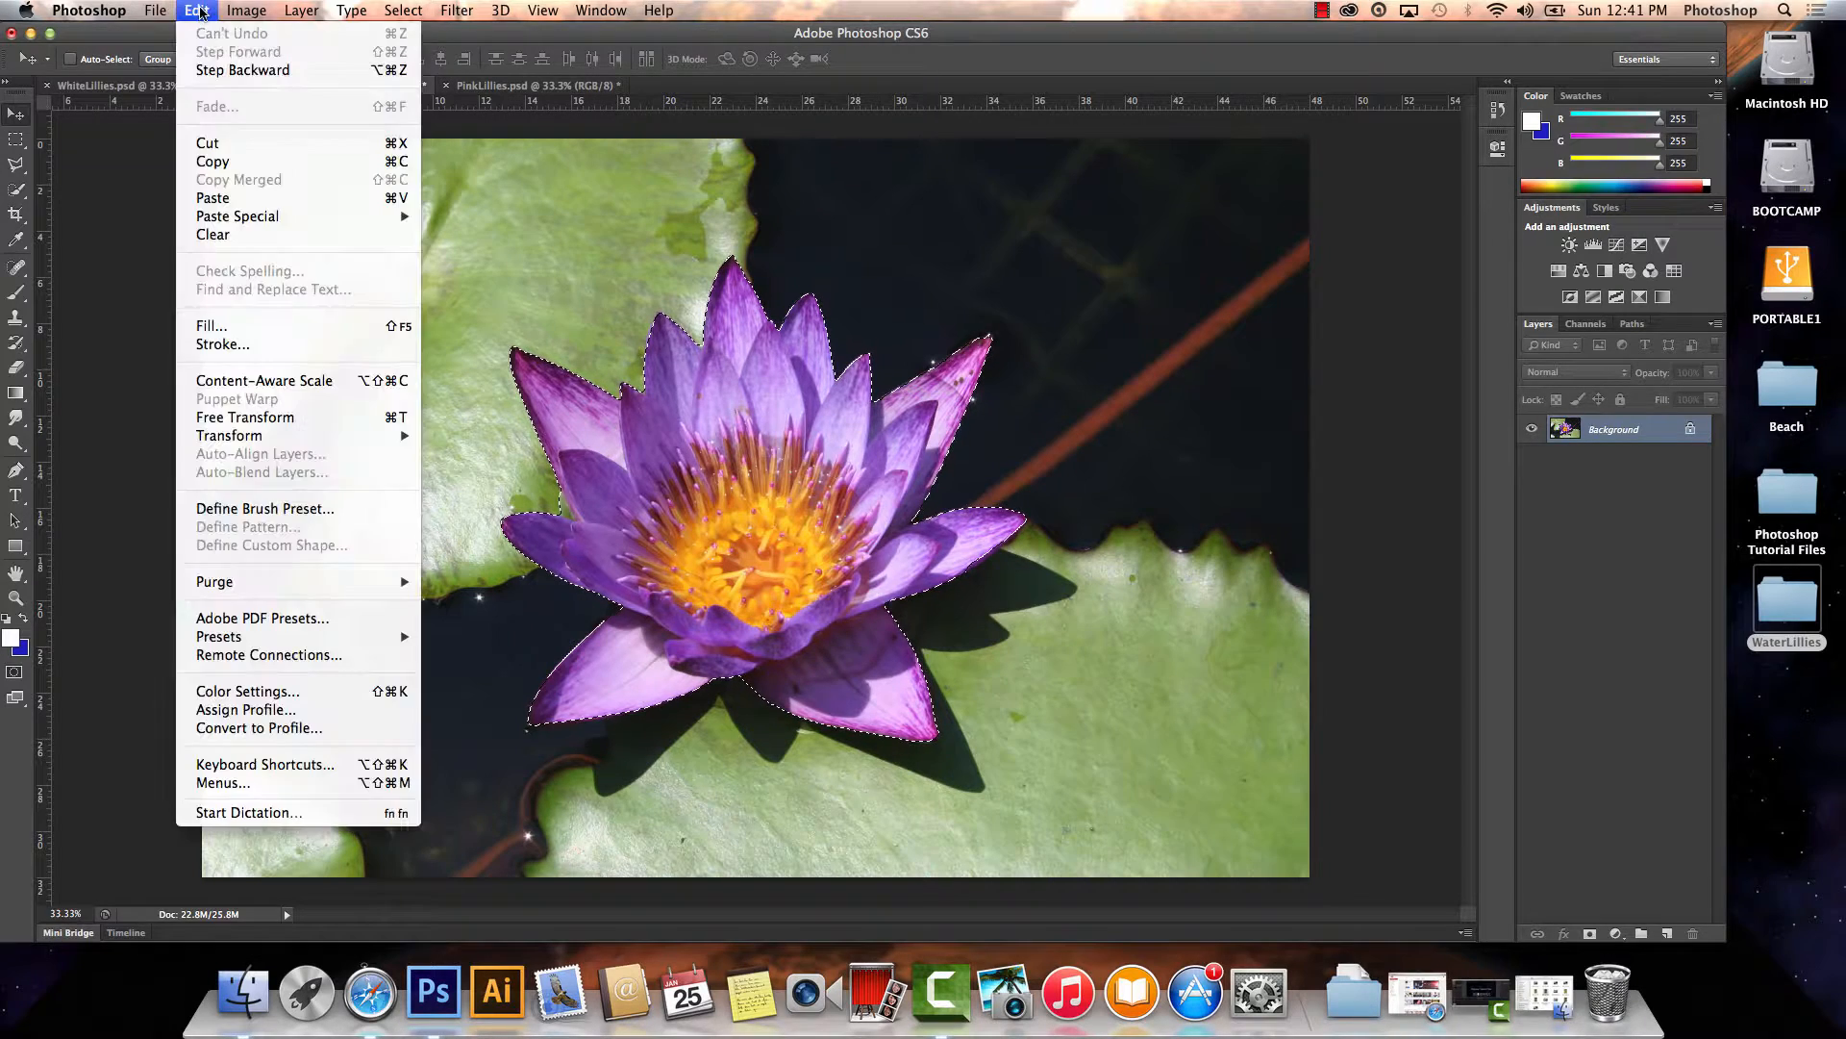
click(247, 164)
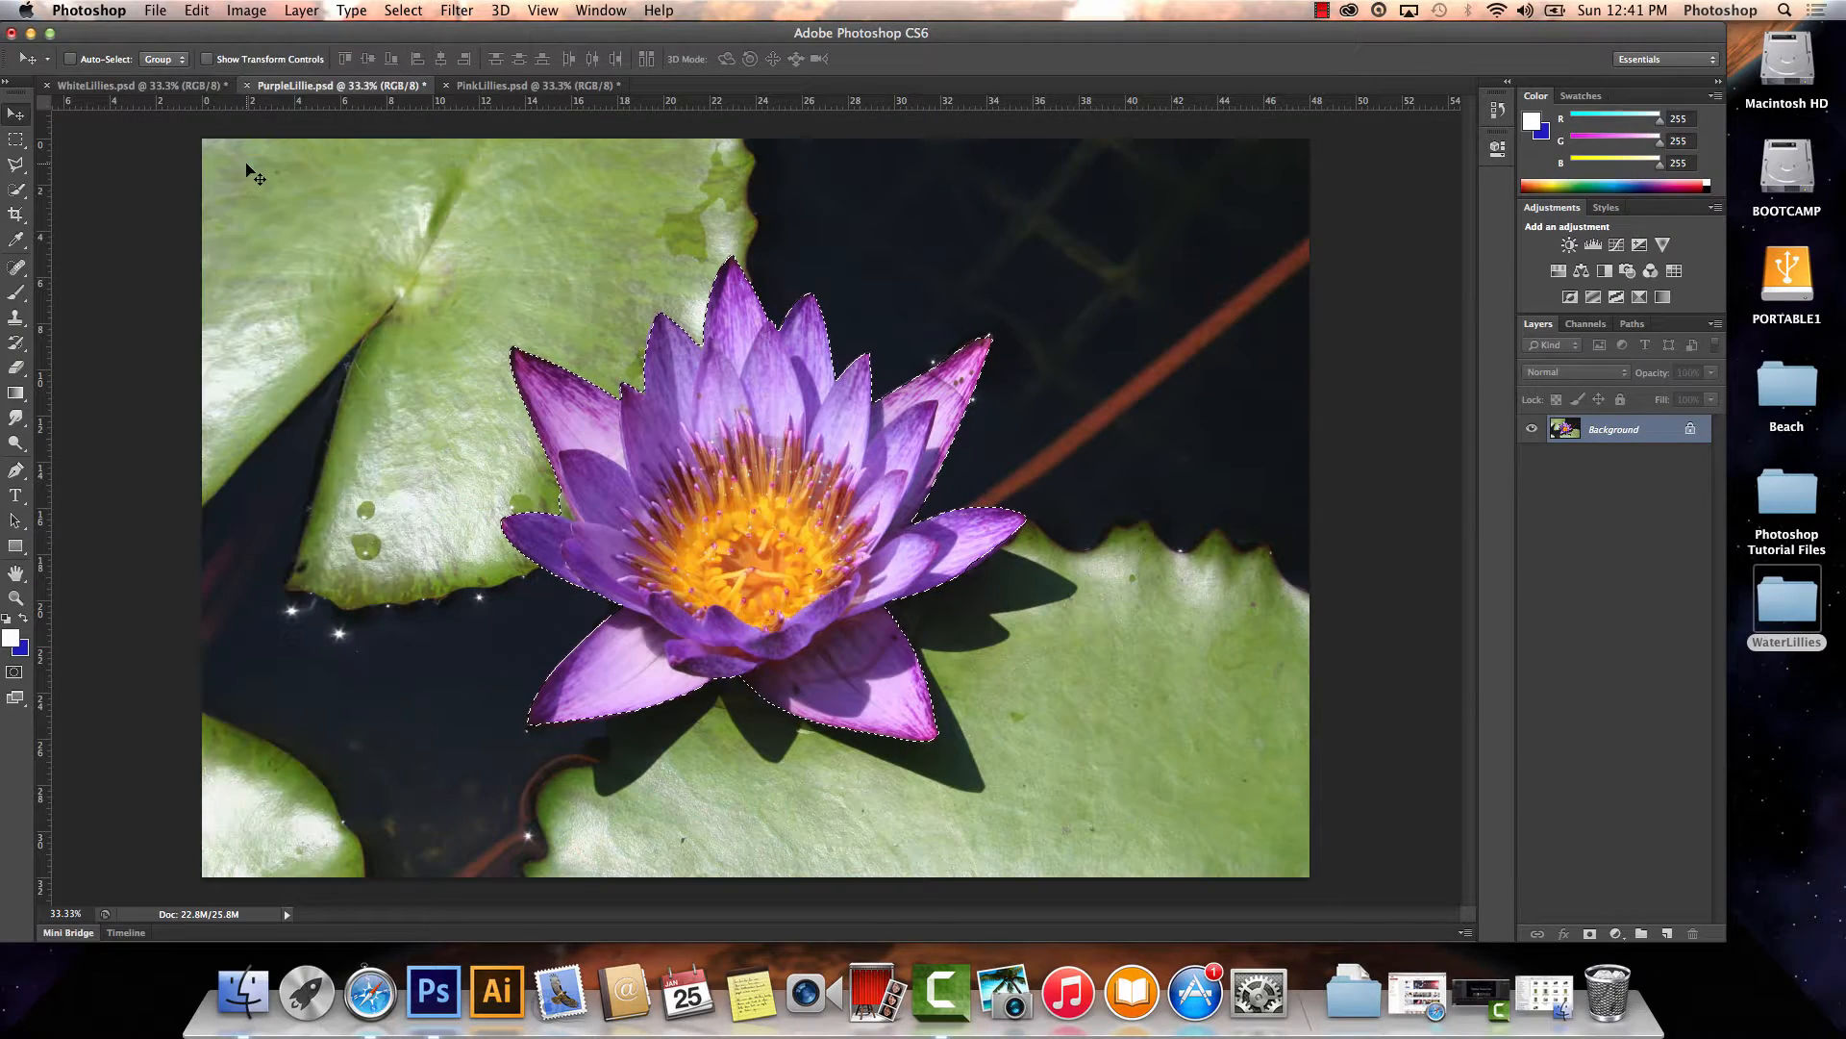
click(517, 86)
click(197, 11)
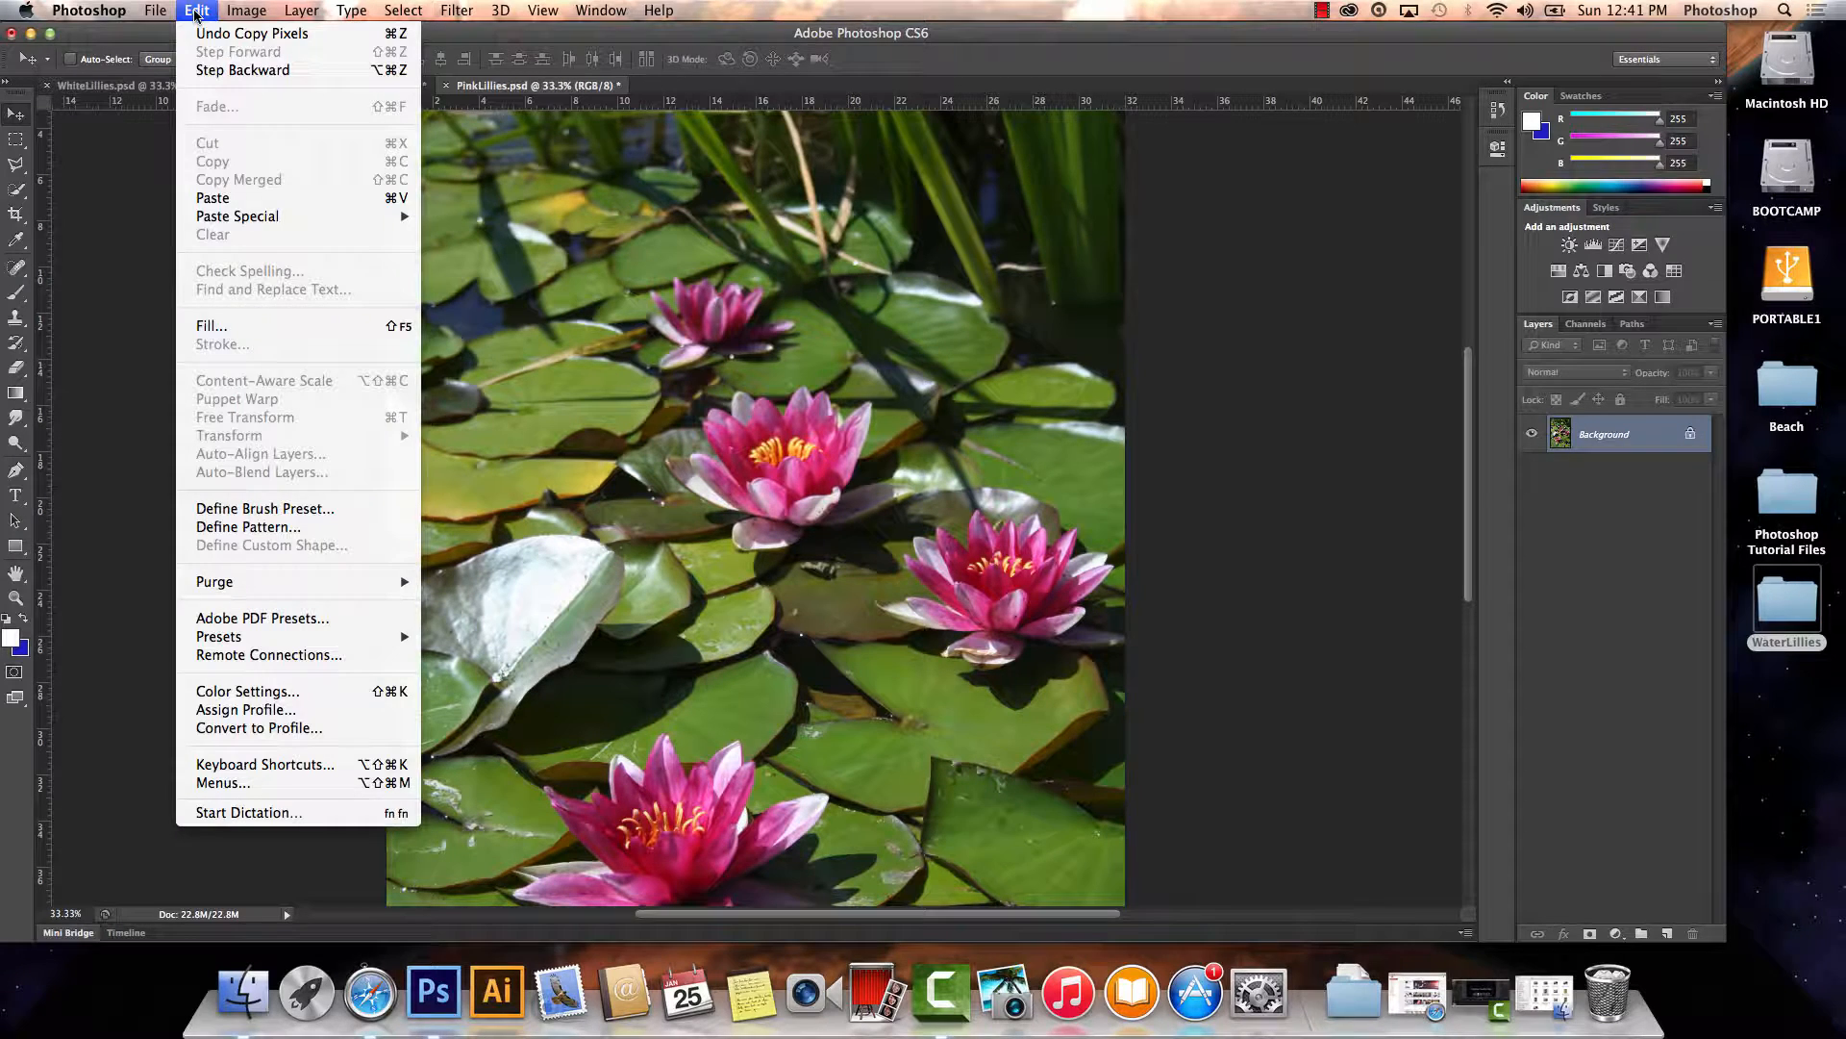
click(293, 199)
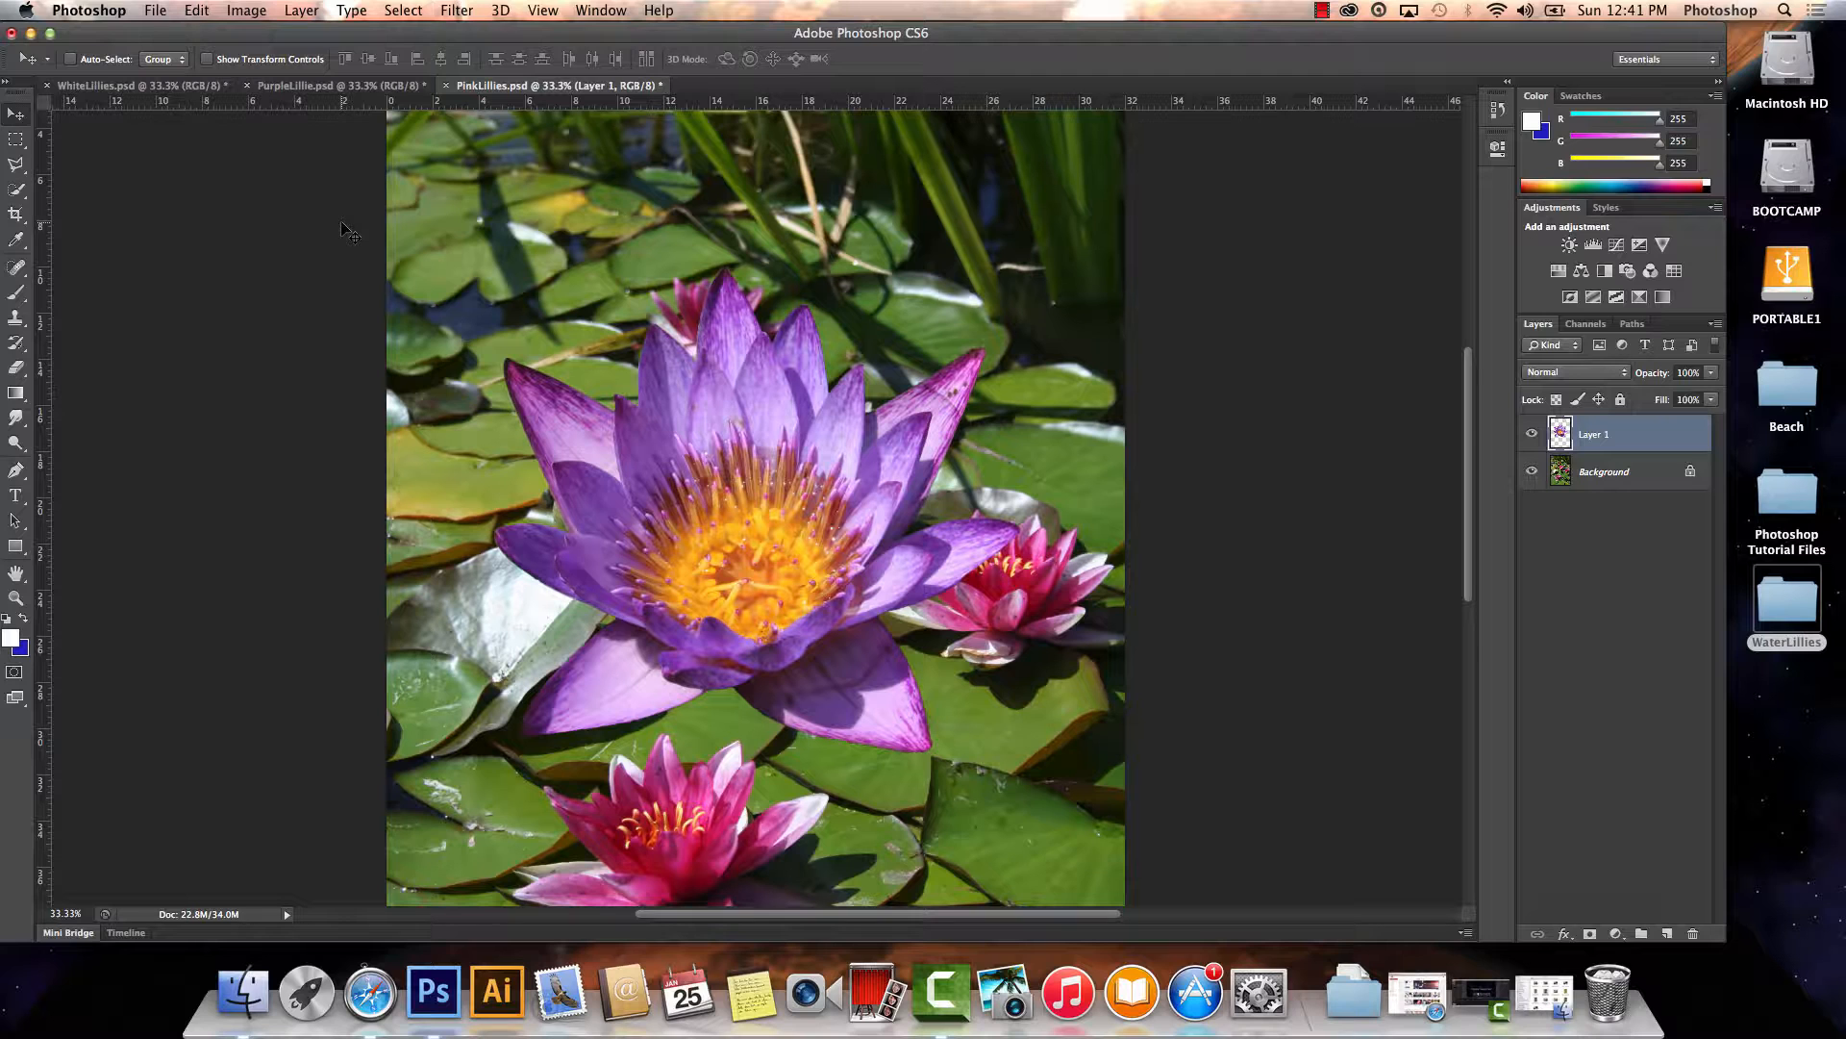
Scale the pasted purple lily proportionally to about 47% and place it among the pink lilies
click(196, 11)
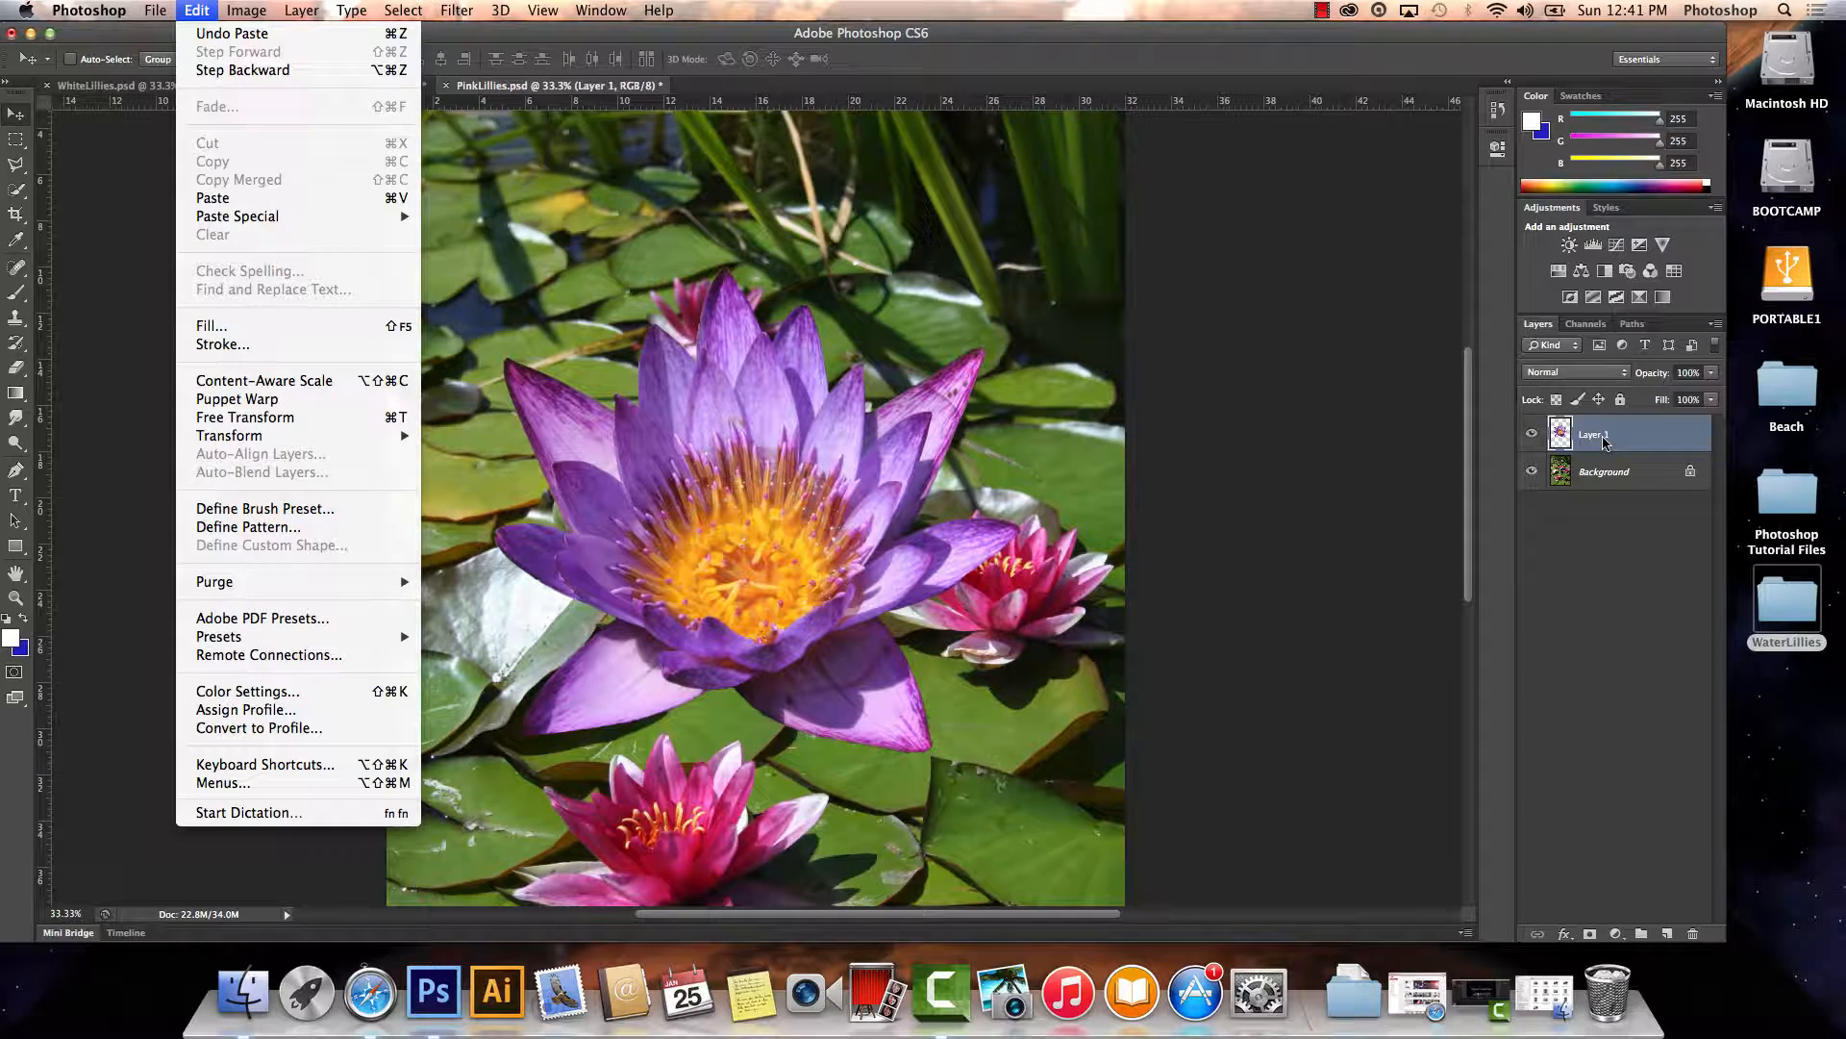
mouse_move(263, 442)
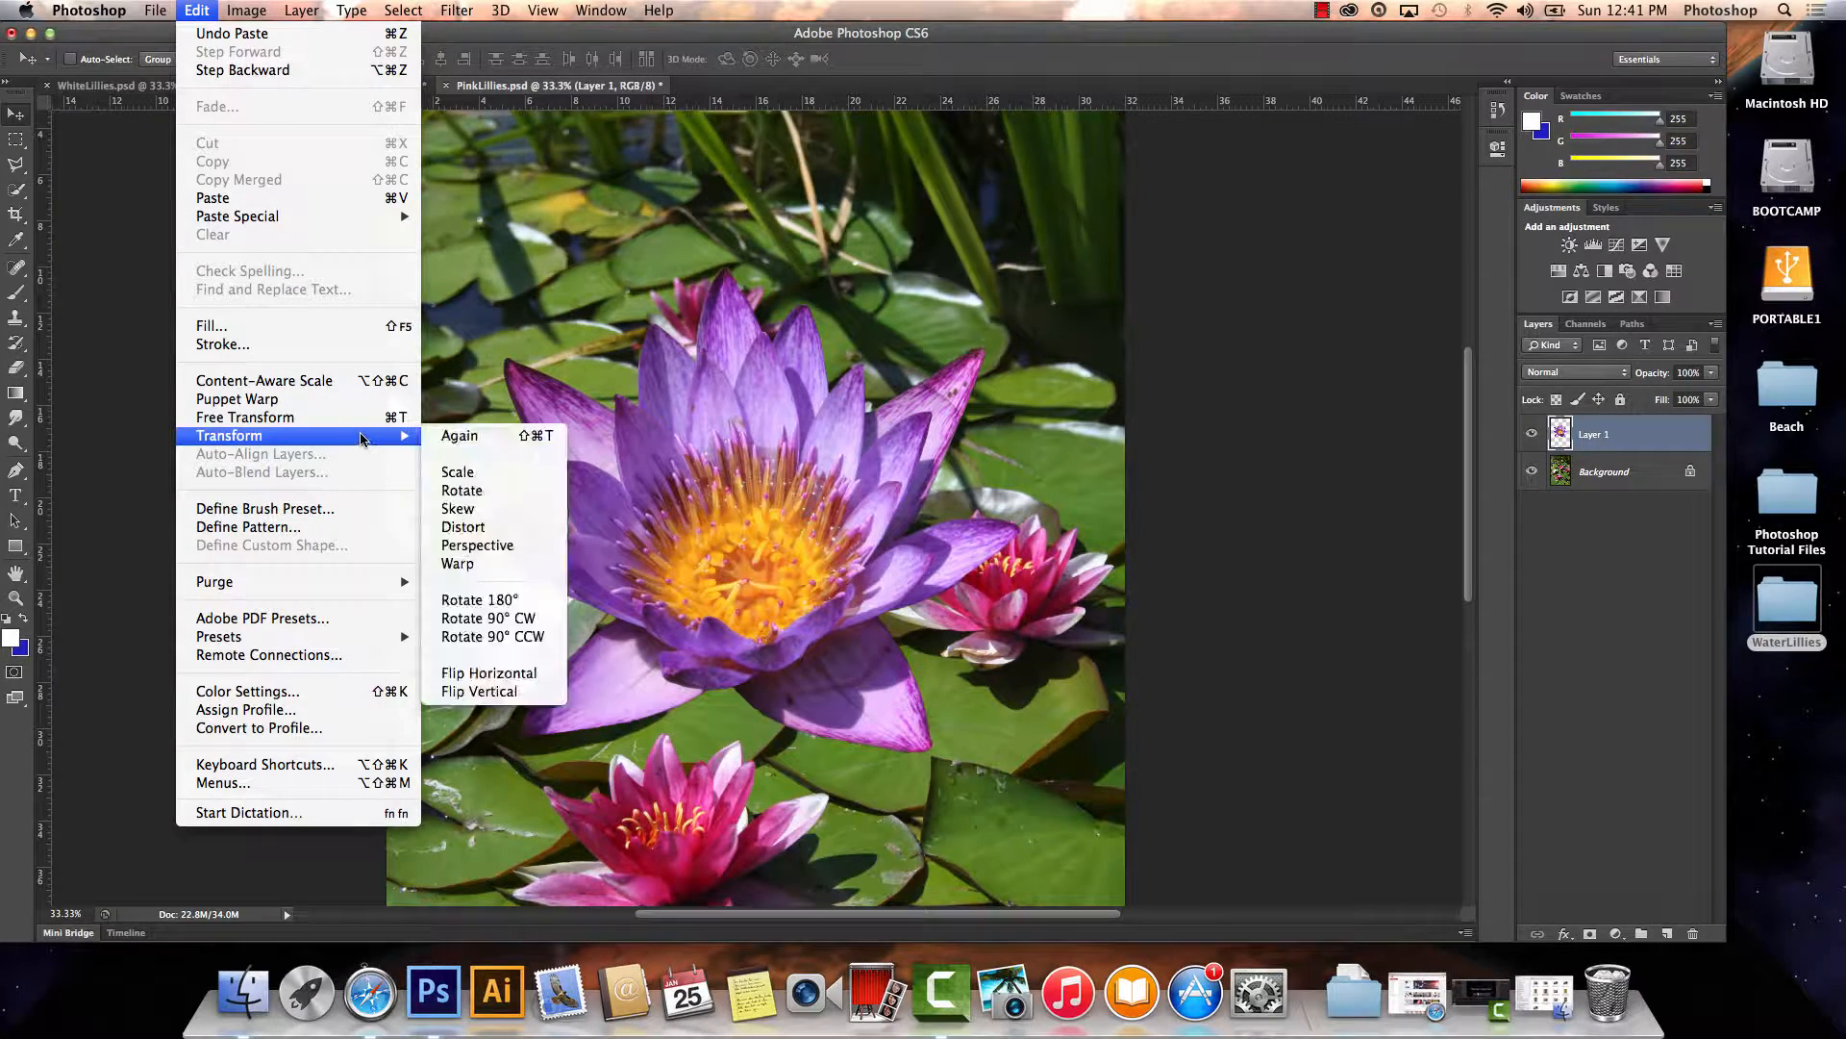
click(456, 471)
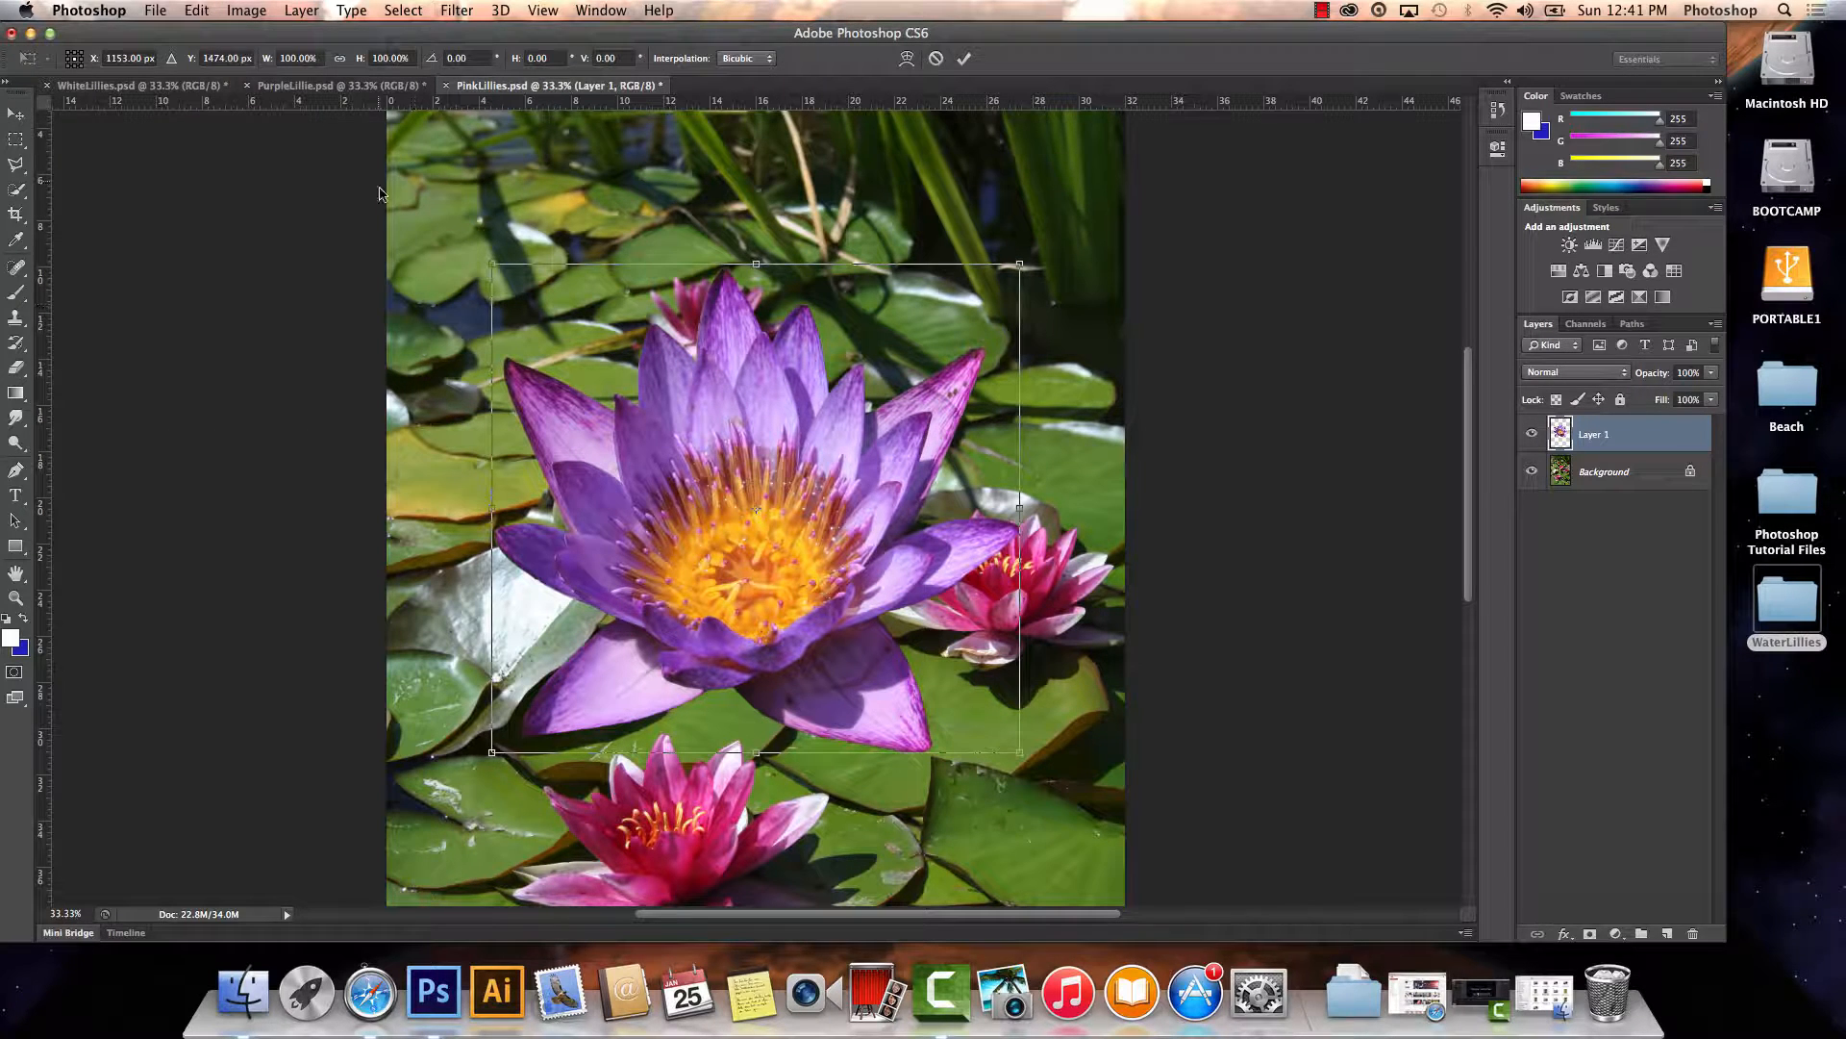
click(339, 59)
drag(486, 263, 683, 570)
drag(825, 618, 716, 613)
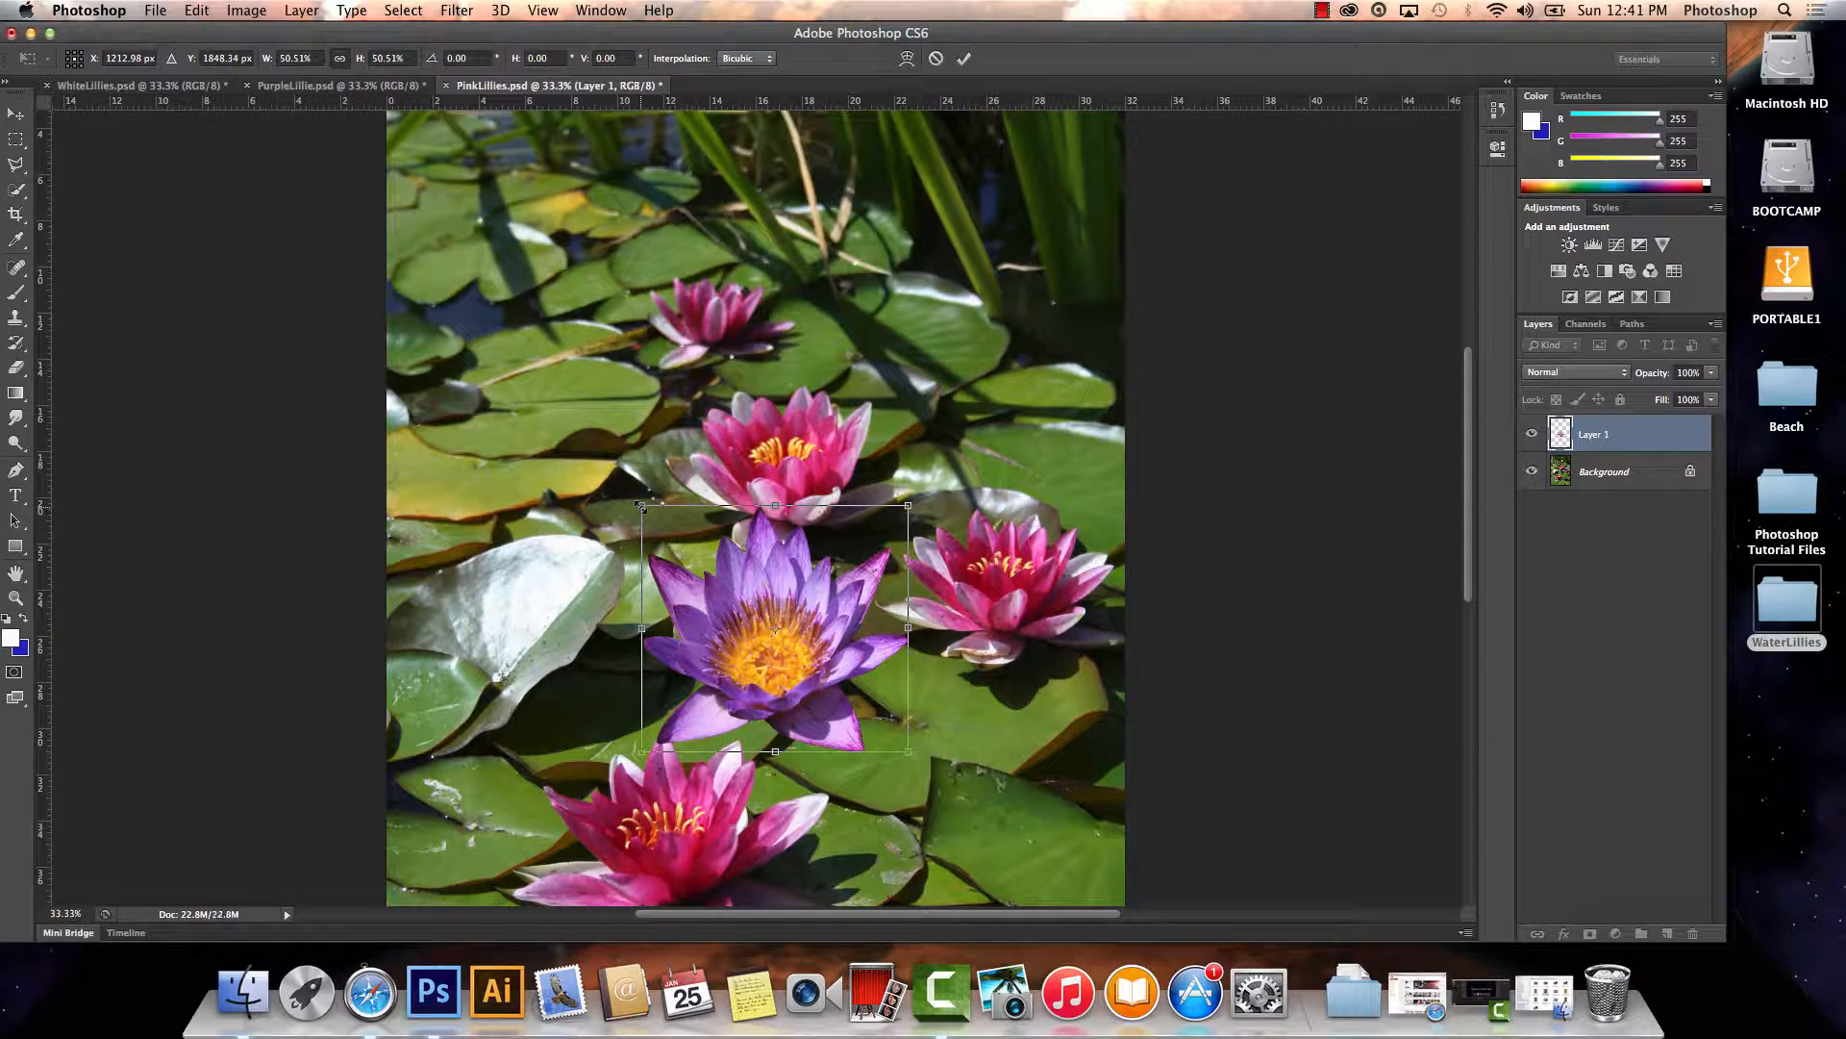
mouse_move(642, 505)
mouse_down()
mouse_move(666, 529)
mouse_move(641, 524)
mouse_up()
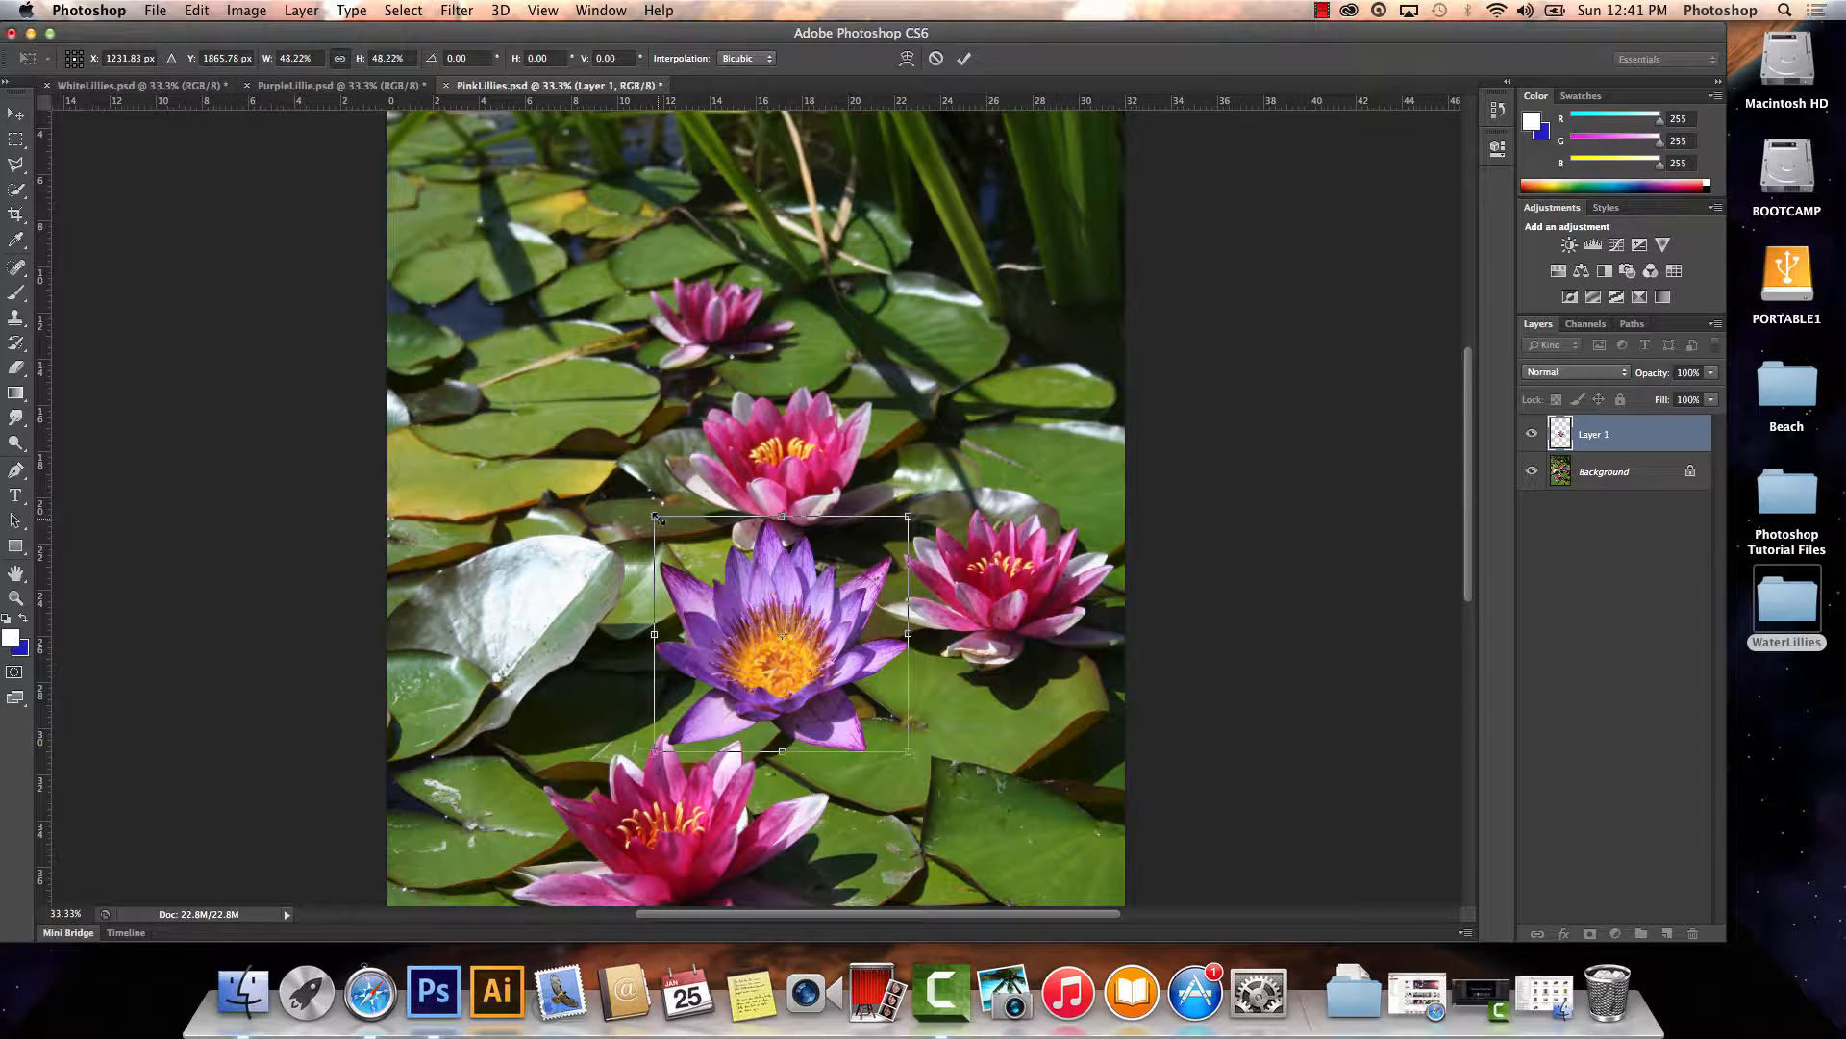
drag(657, 519, 663, 525)
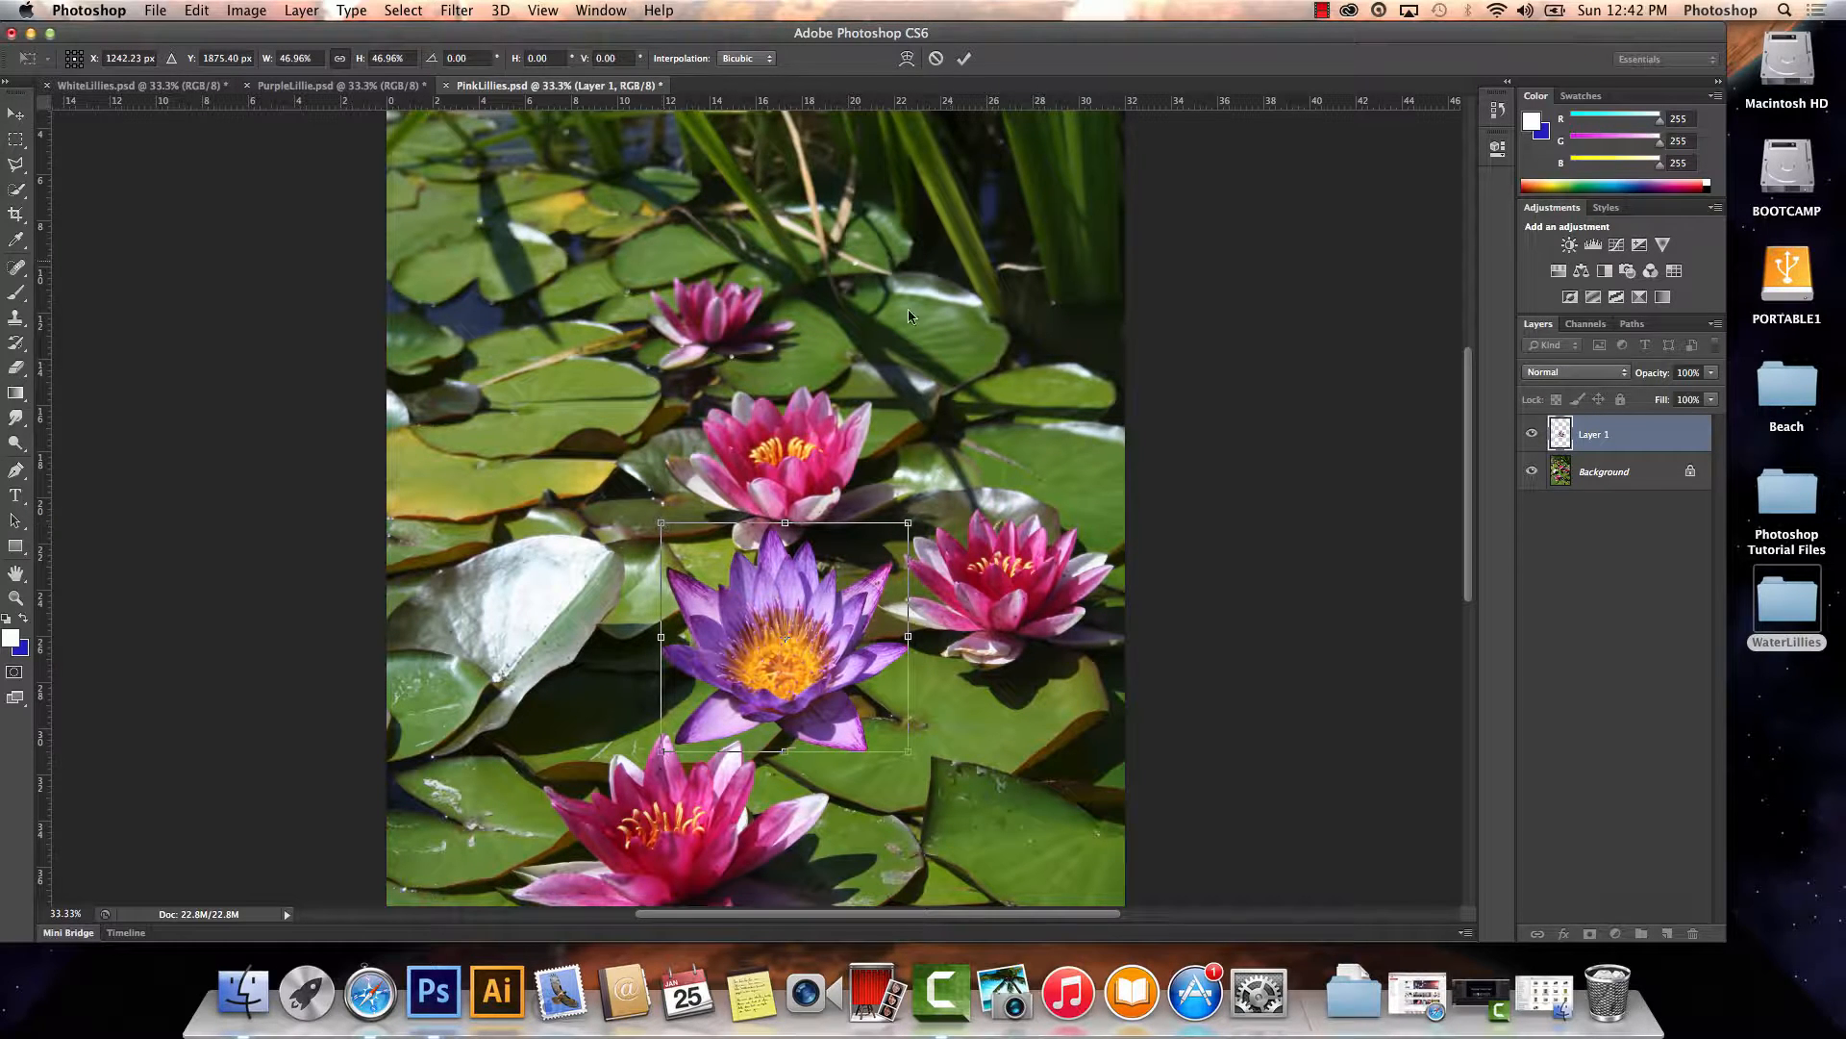
click(964, 59)
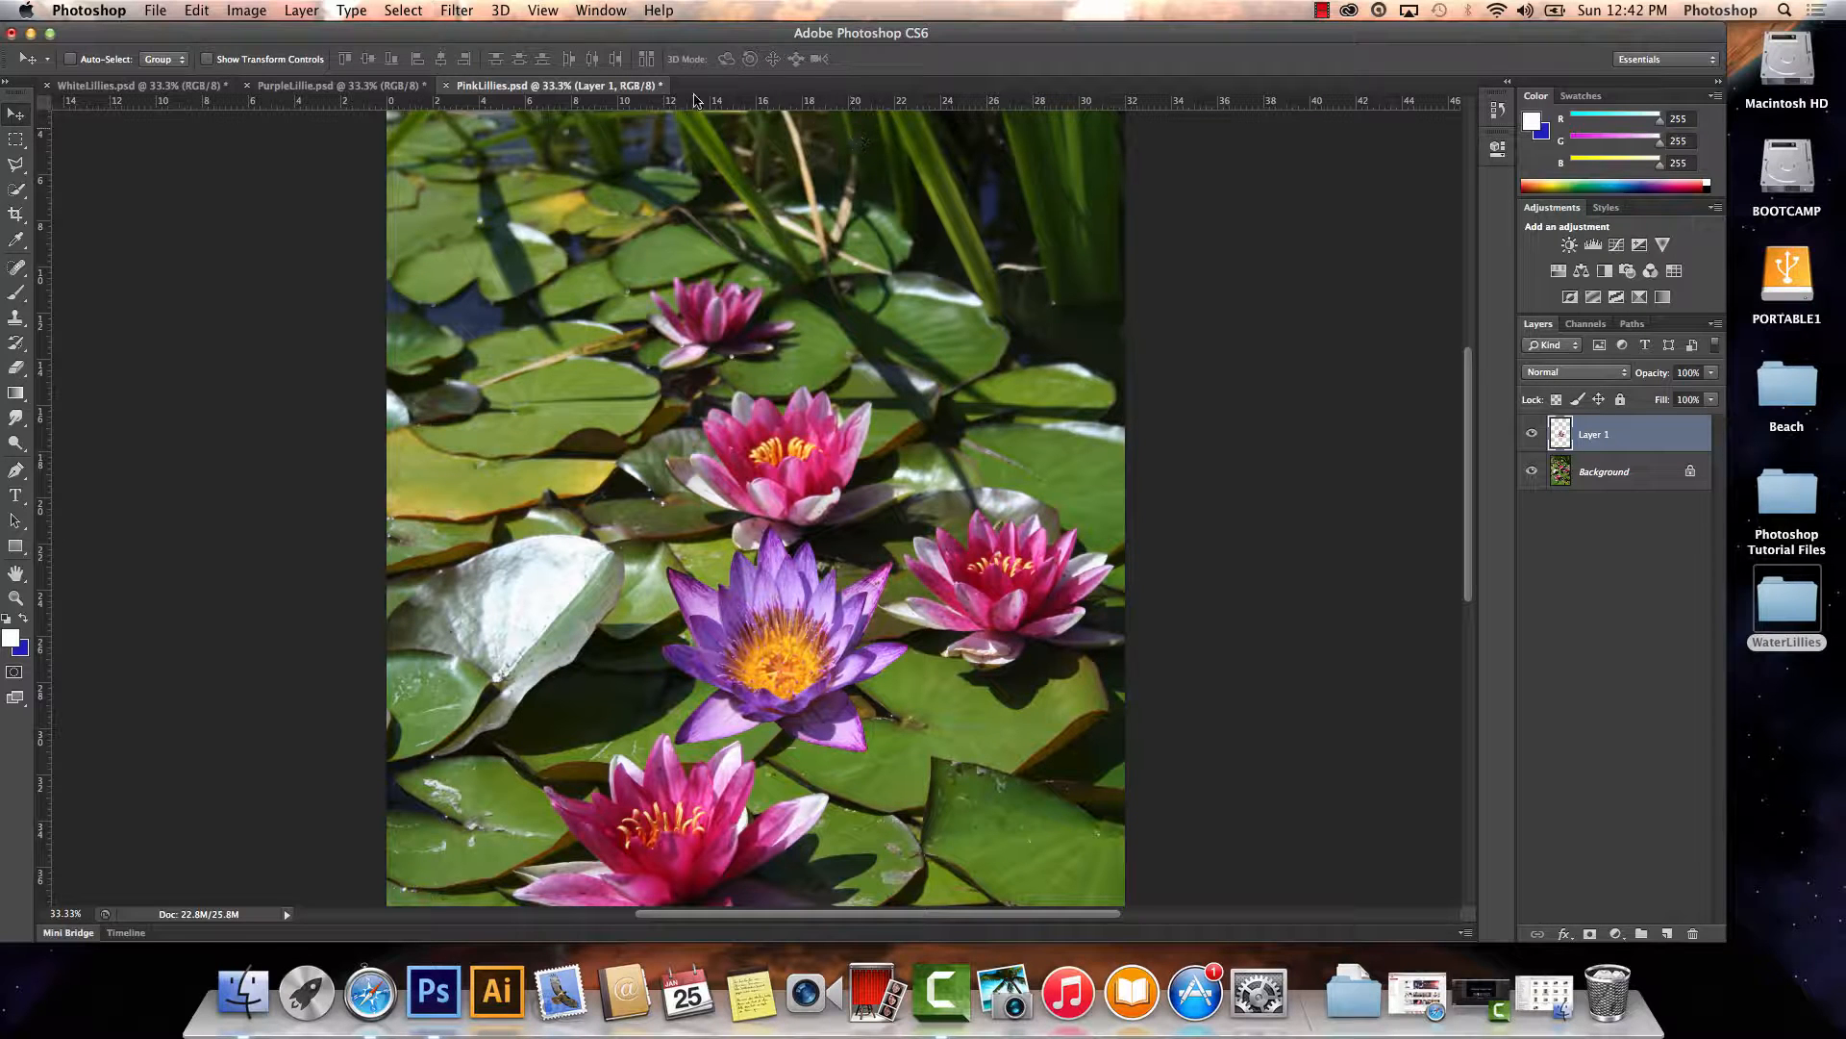
Rotate the purple lily about 3.6° counterclockwise
click(196, 13)
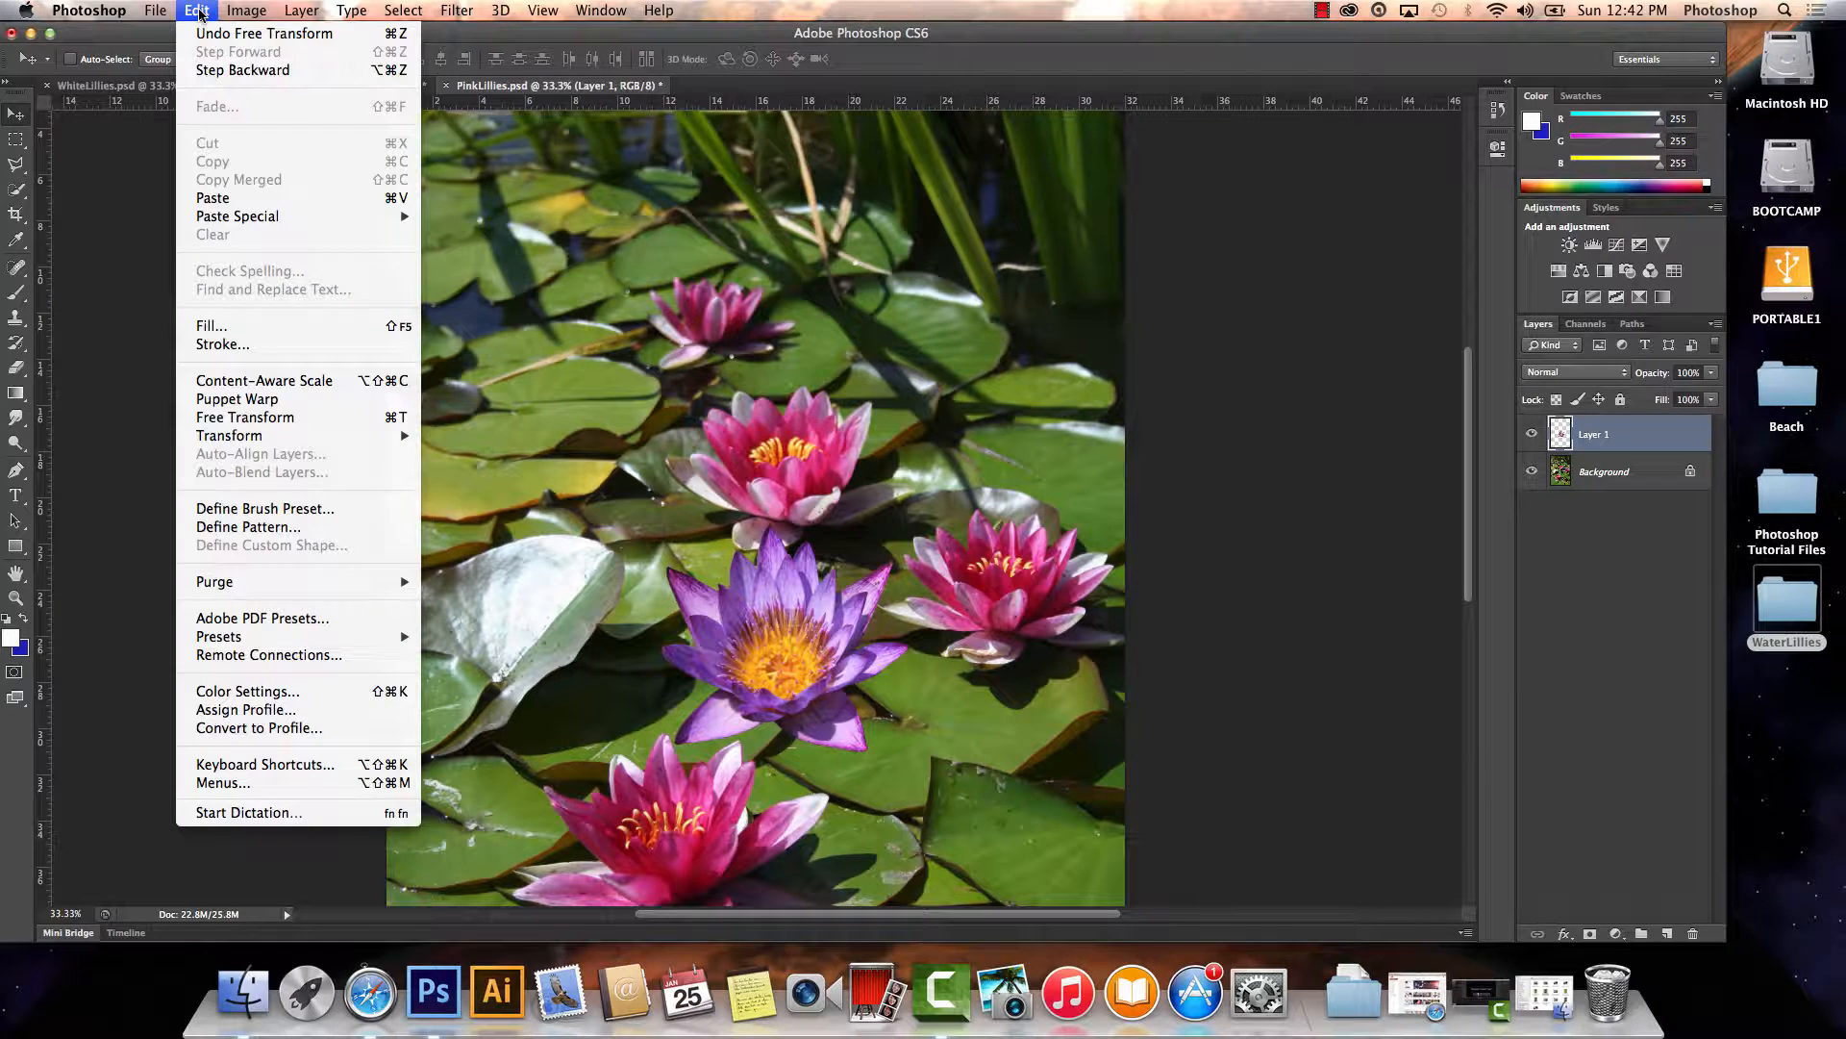
mouse_move(347, 438)
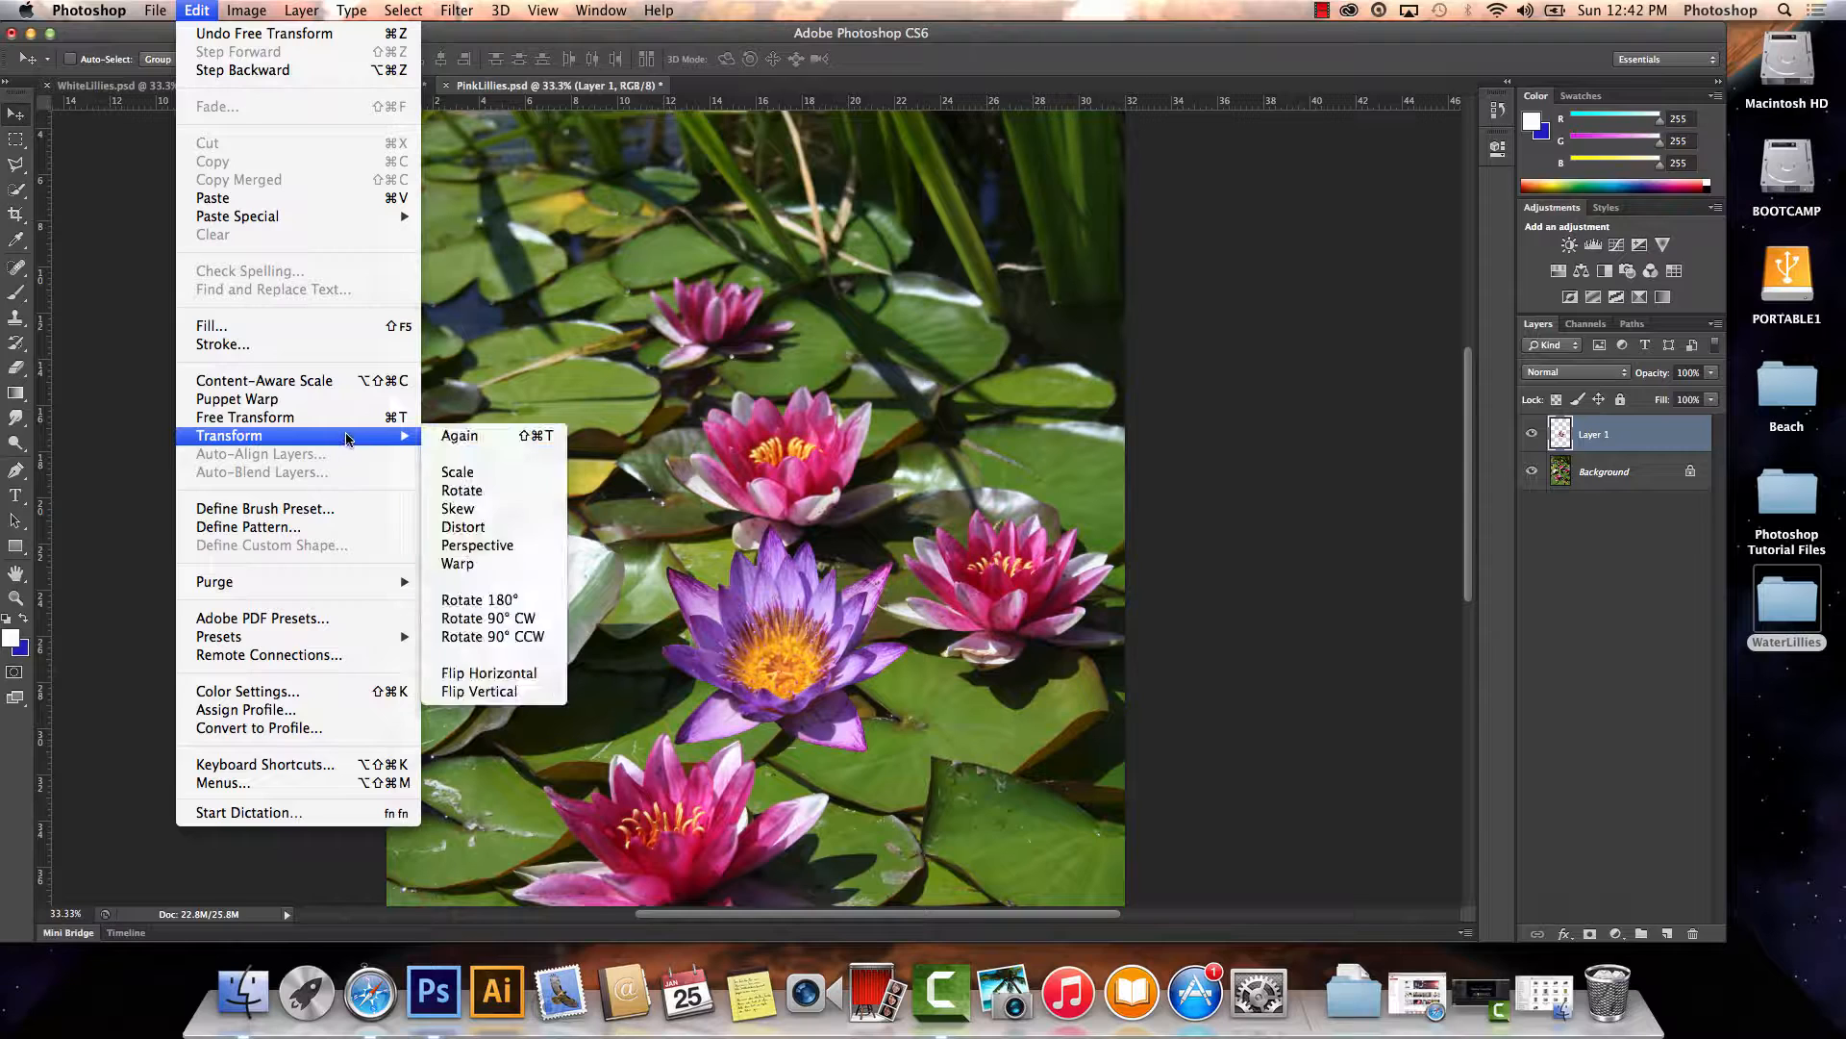
click(465, 491)
drag(660, 507, 759, 614)
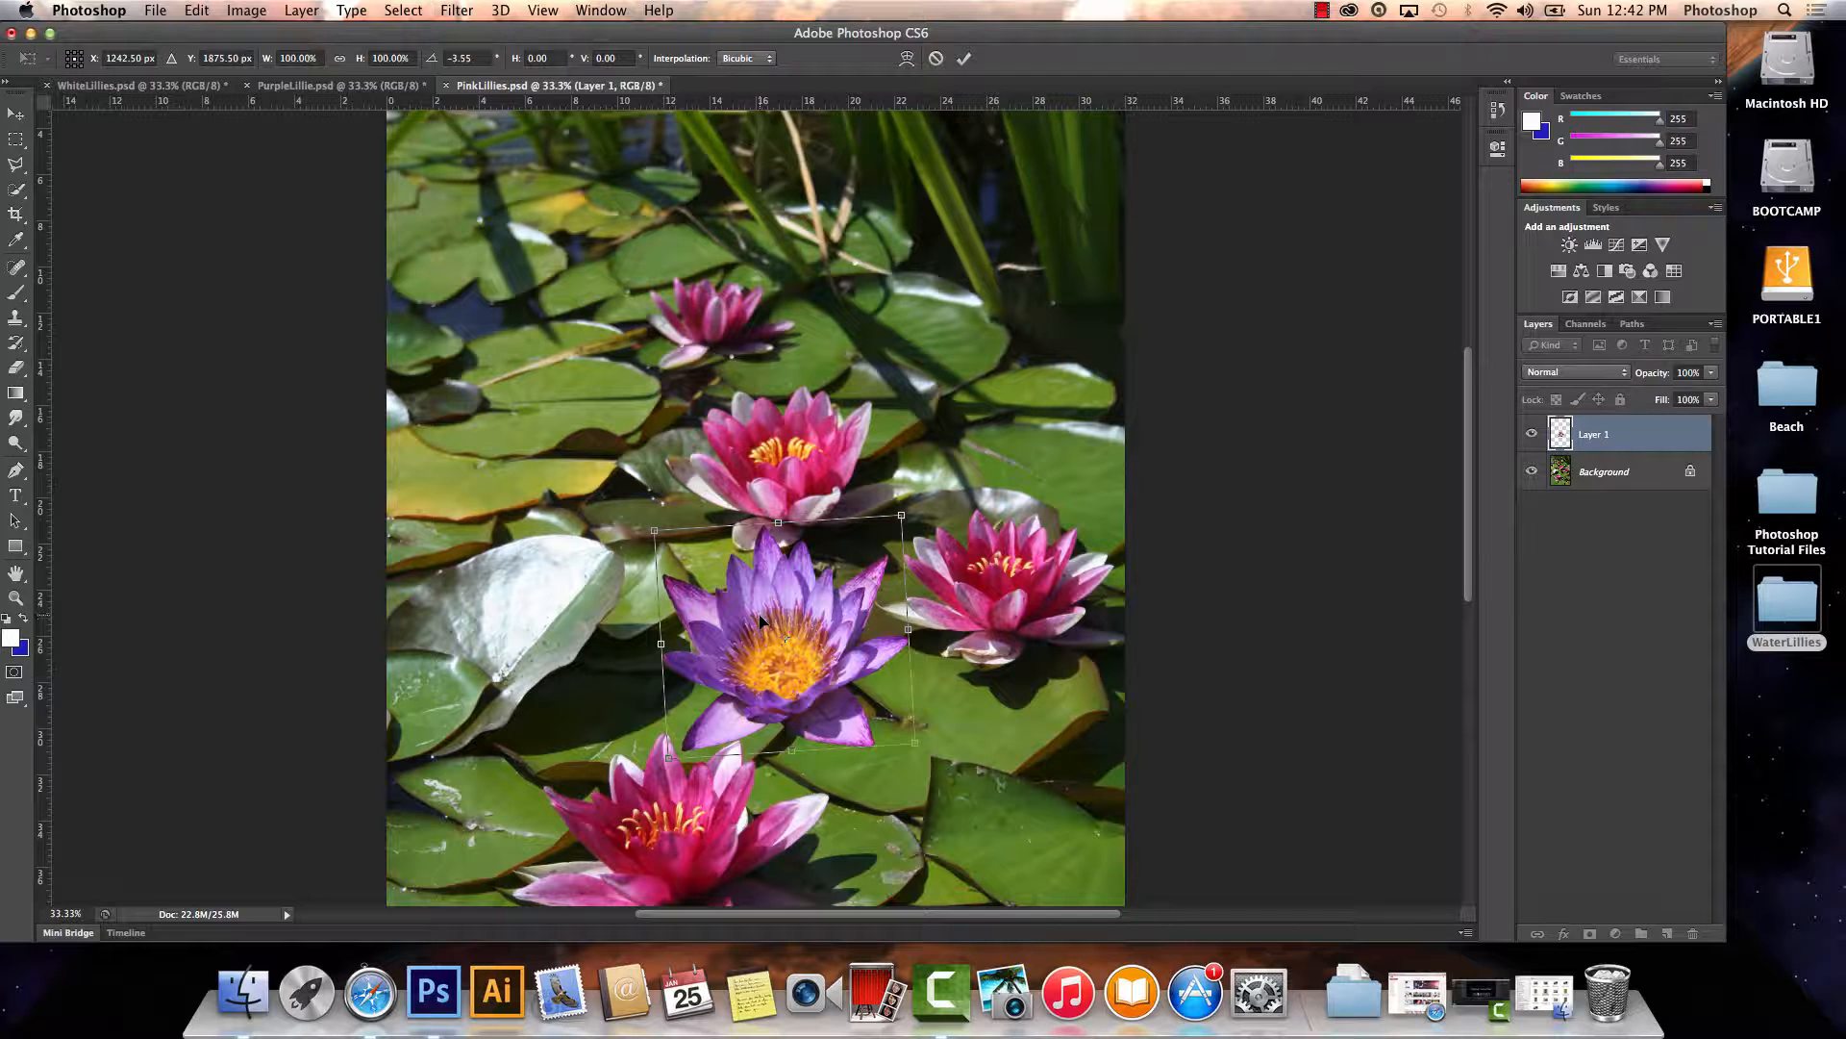
click(964, 59)
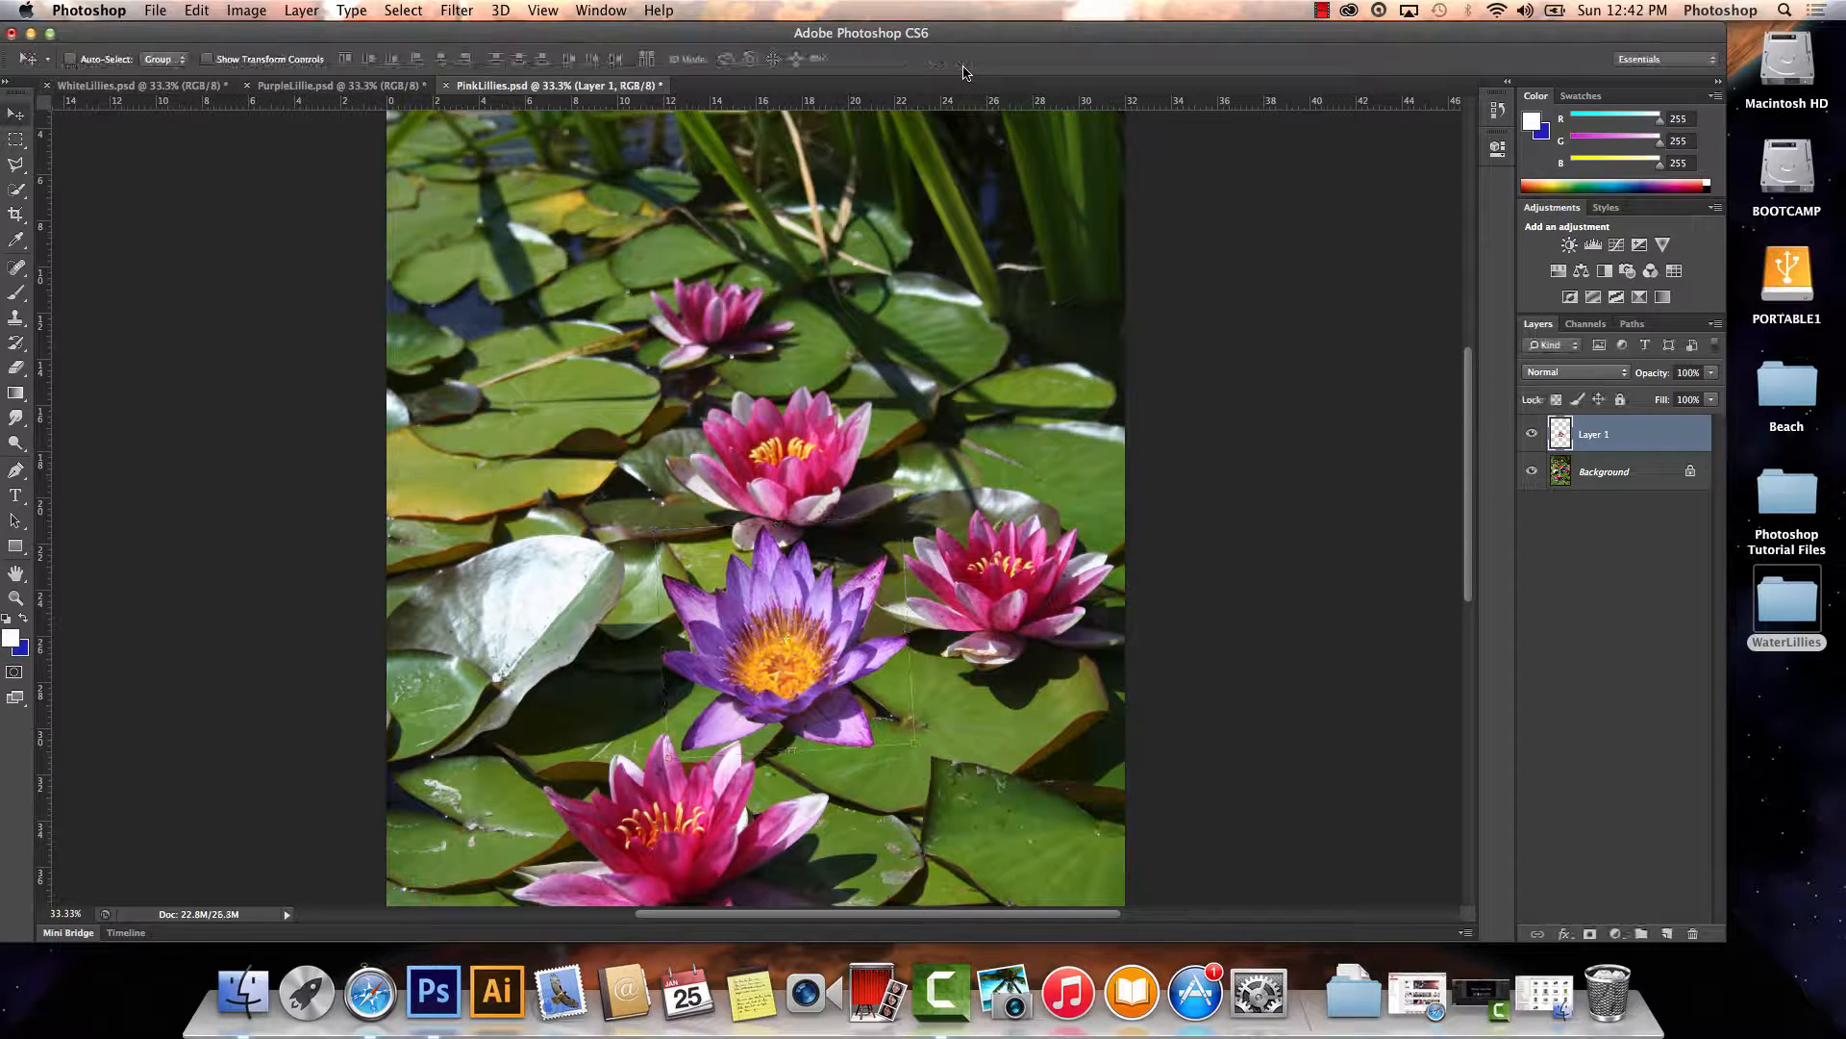
Apply a Perspective transform to the purple lily, narrowing its top, reducing its height to about 89% and nudging it slightly right
click(198, 12)
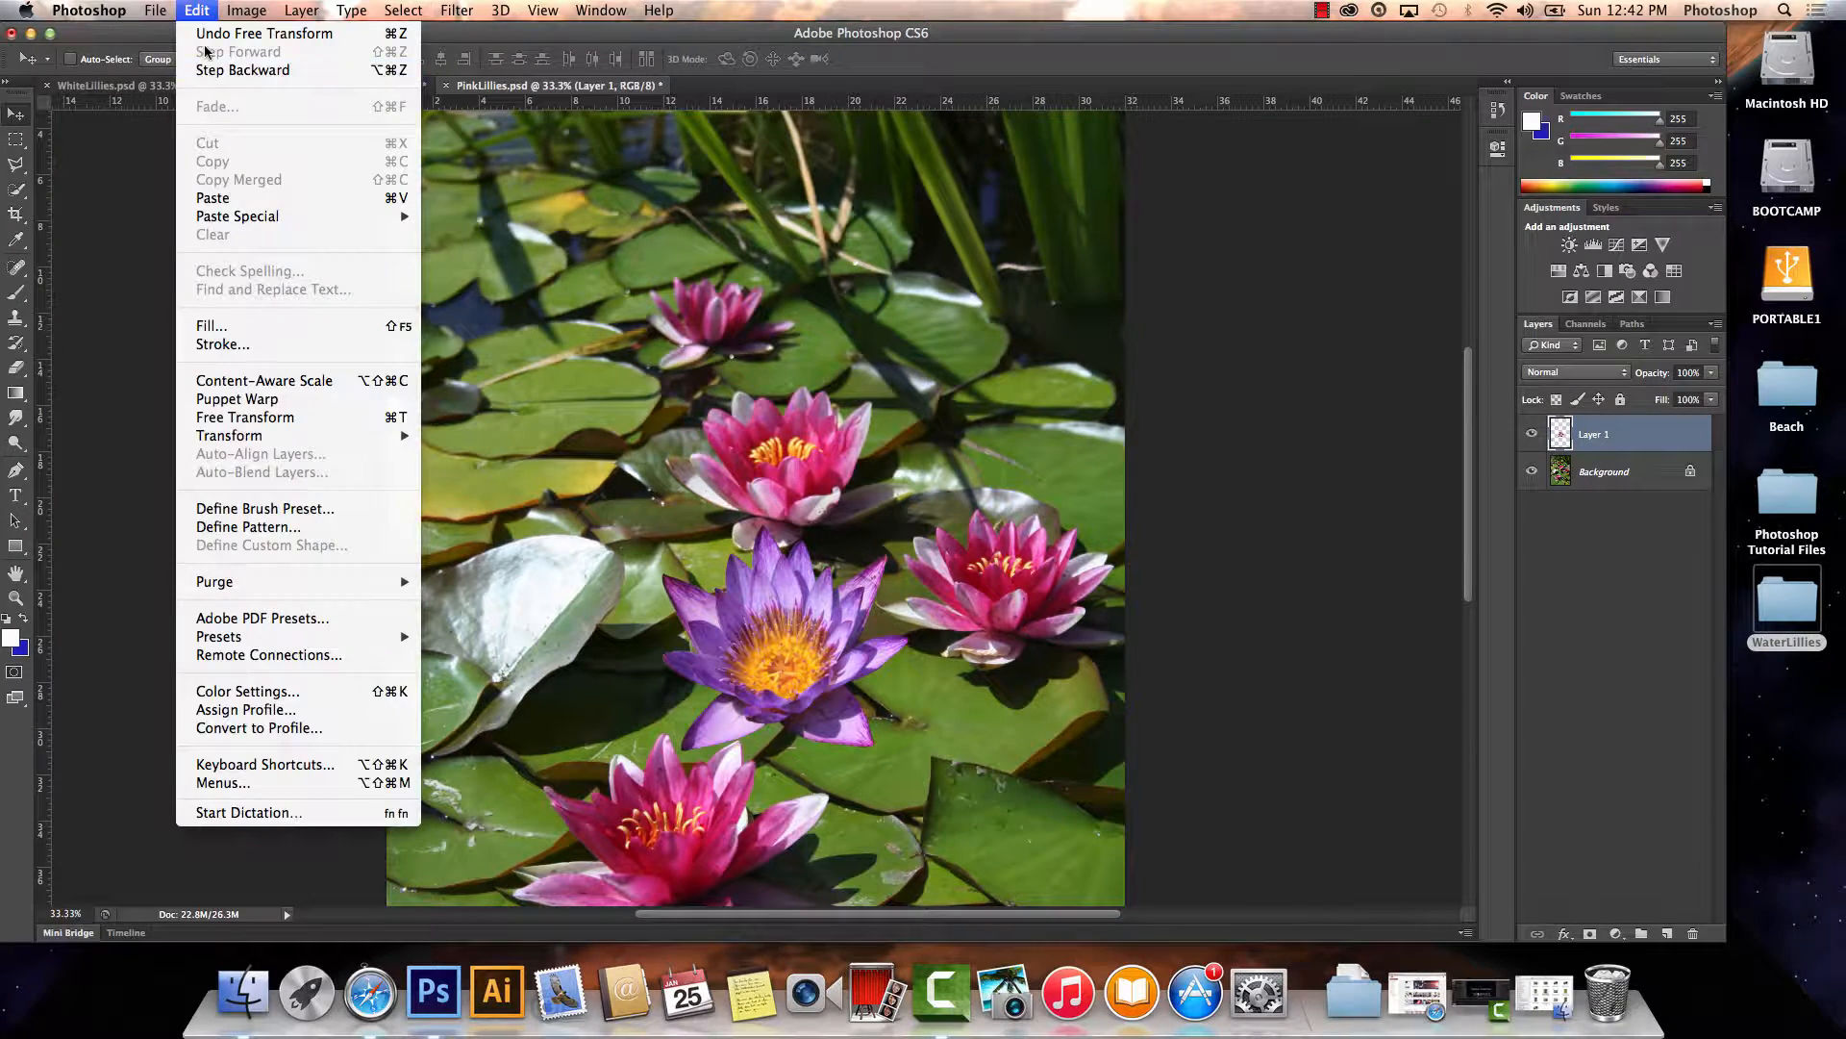
mouse_move(310, 433)
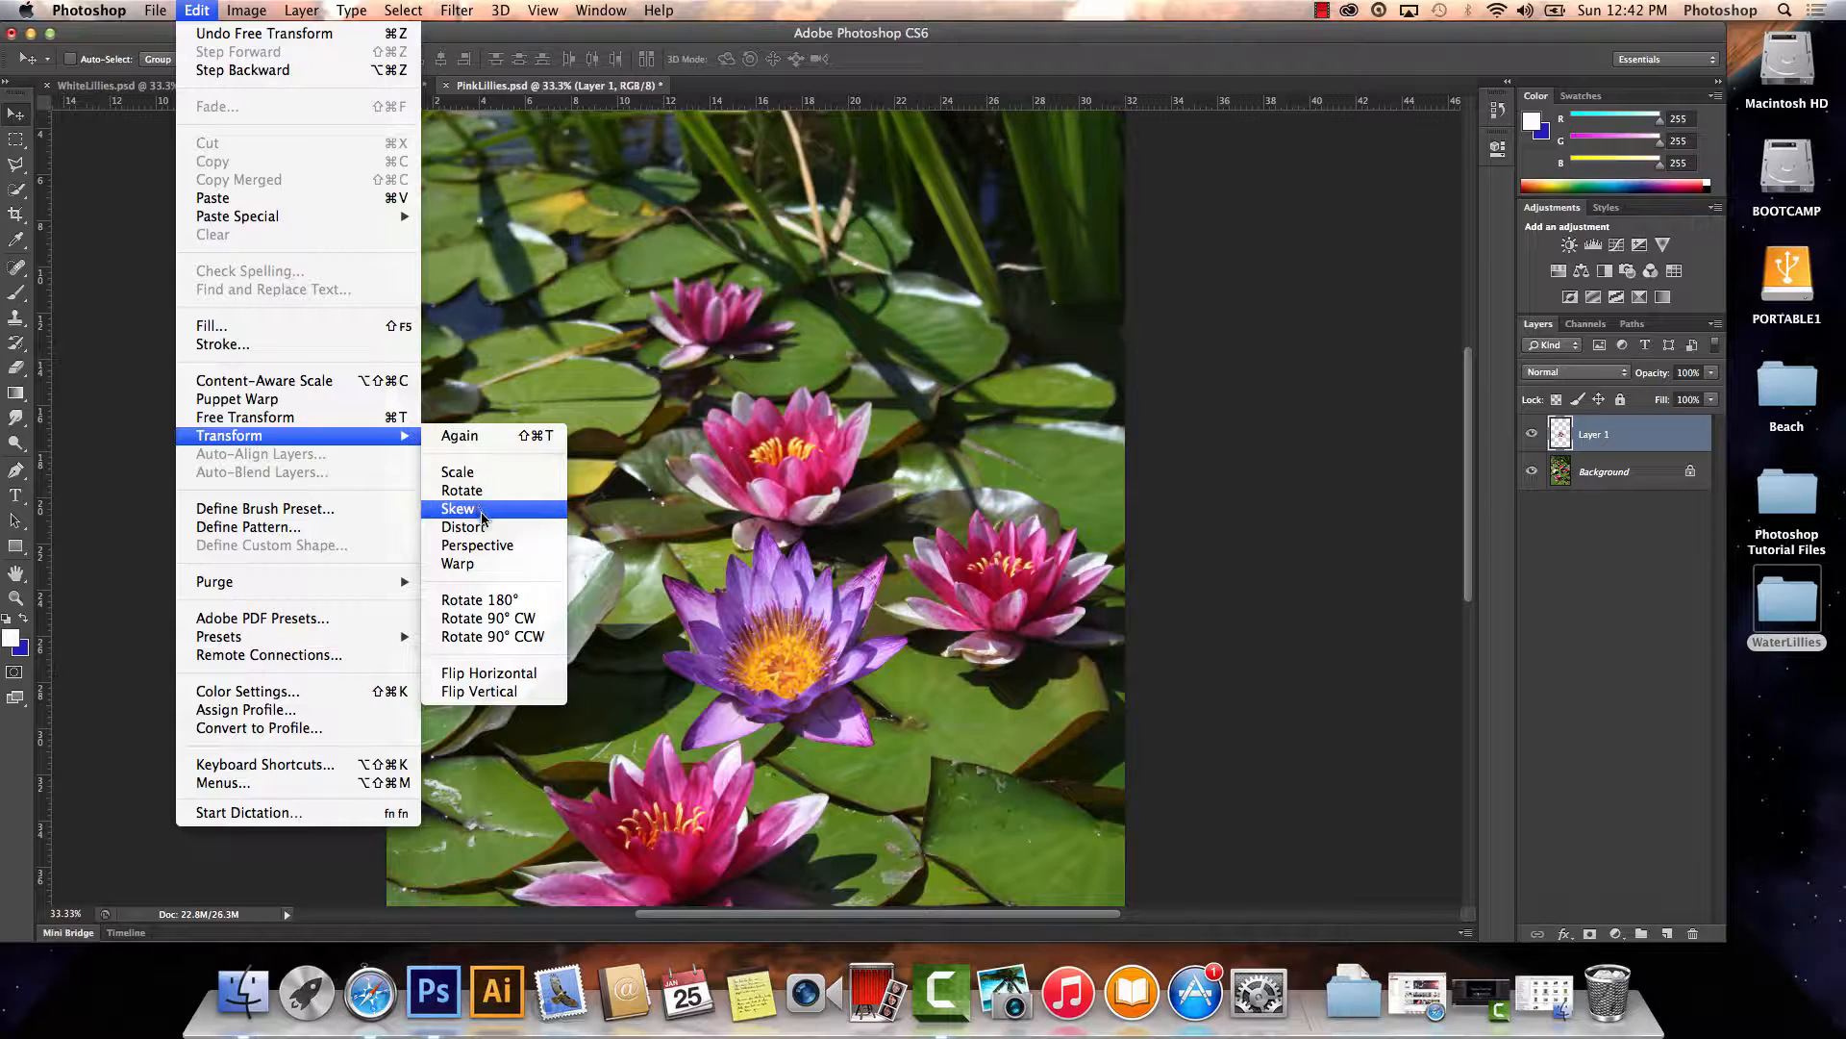
click(488, 547)
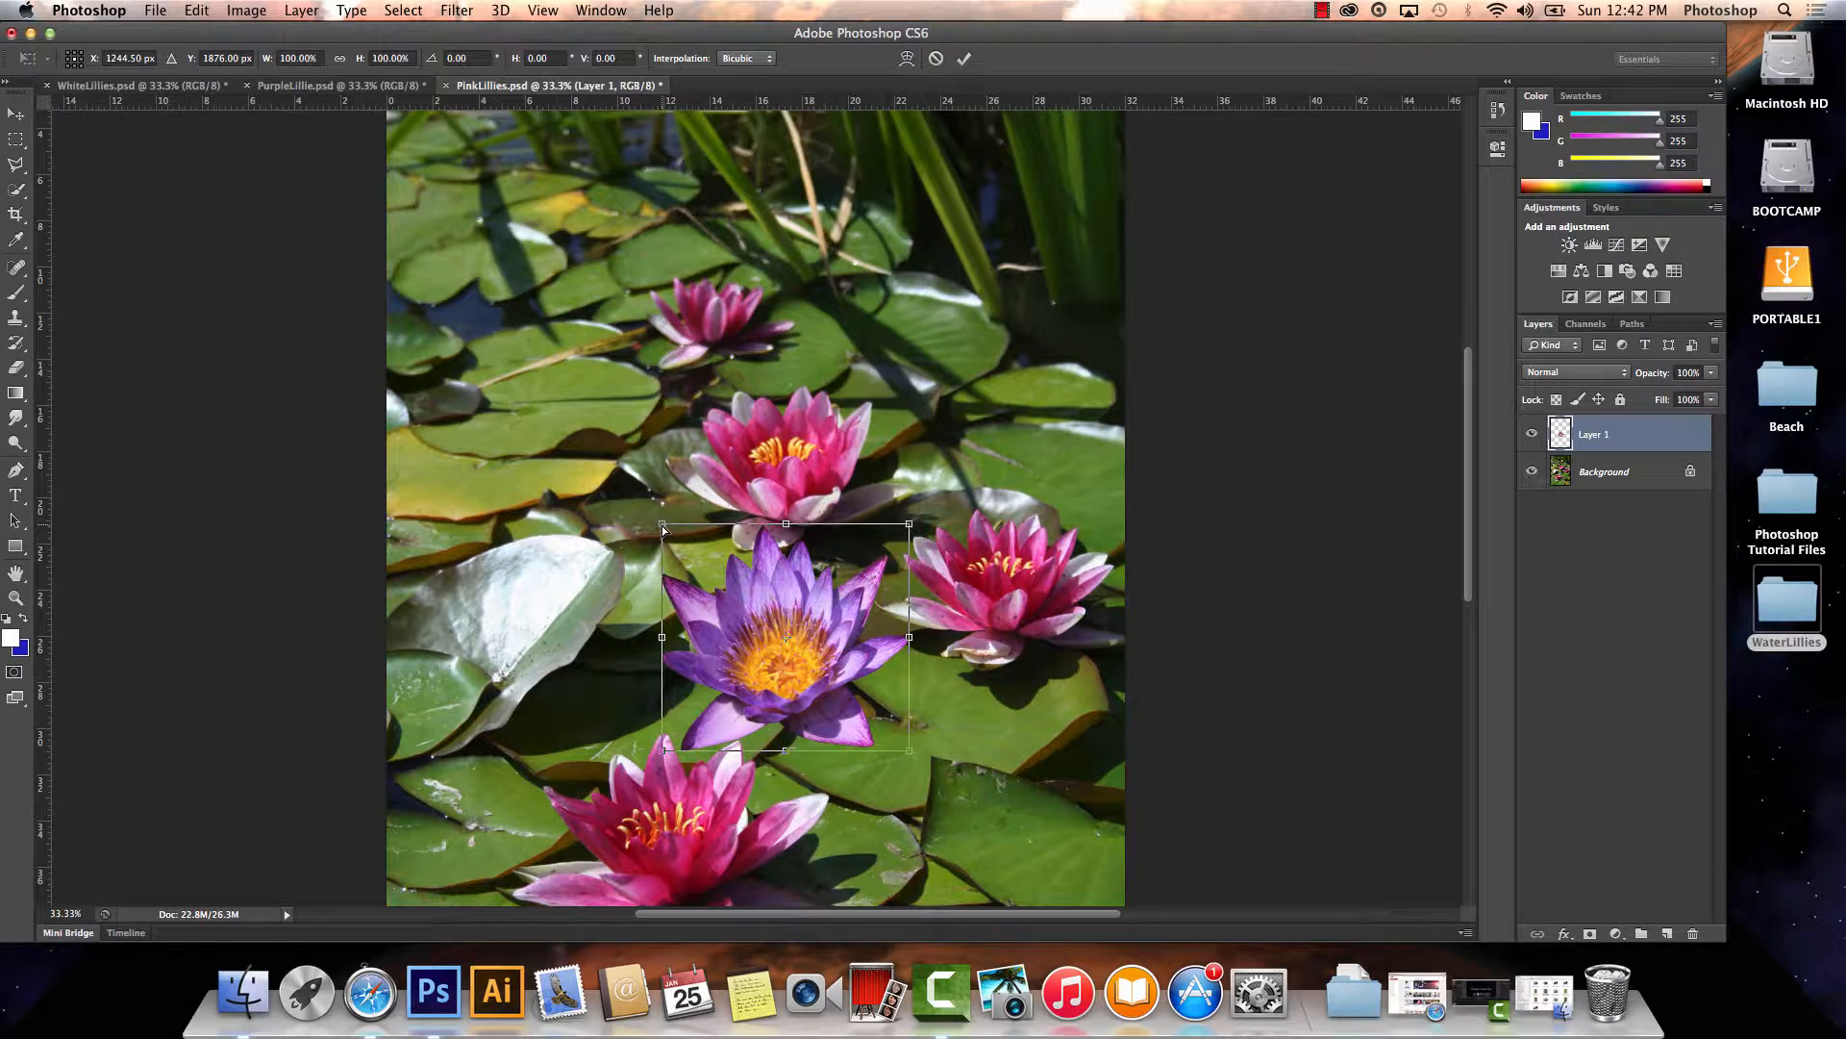
drag(663, 528, 689, 550)
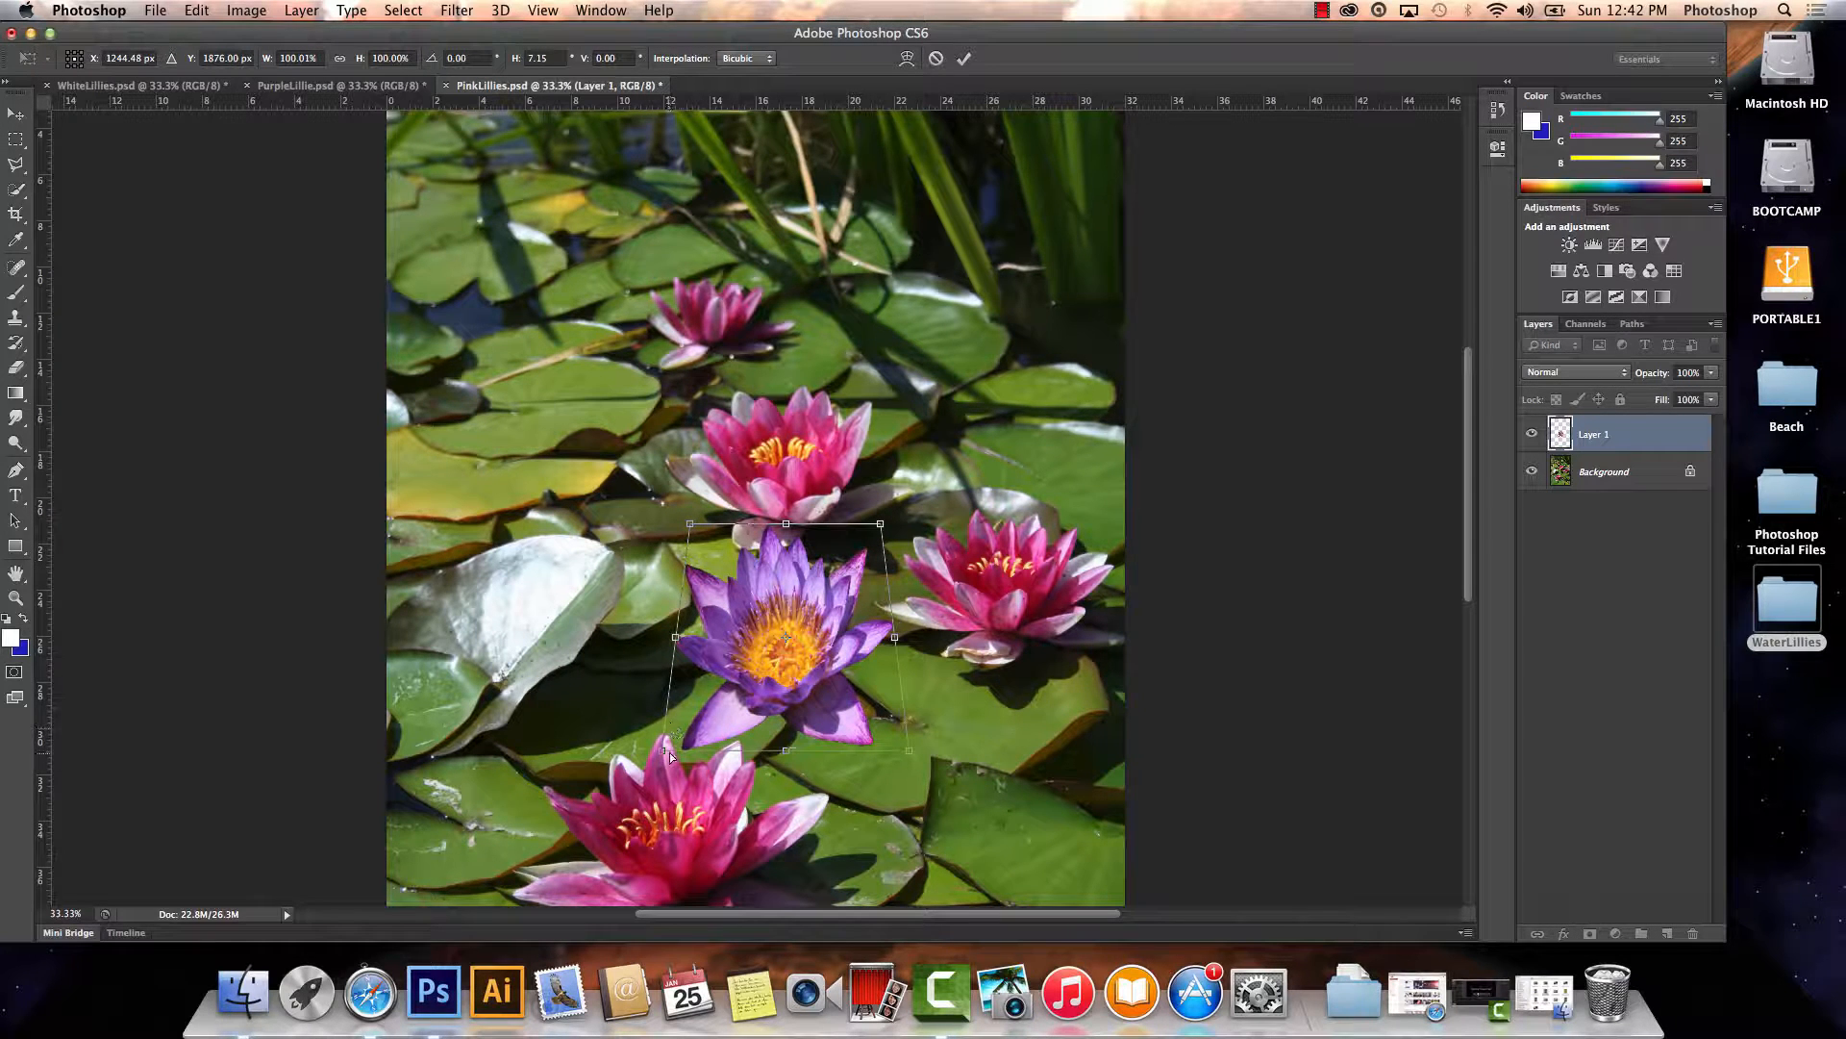
mouse_move(662, 751)
mouse_down()
mouse_move(642, 748)
mouse_move(663, 747)
mouse_up()
drag(696, 532, 704, 543)
drag(881, 527, 879, 541)
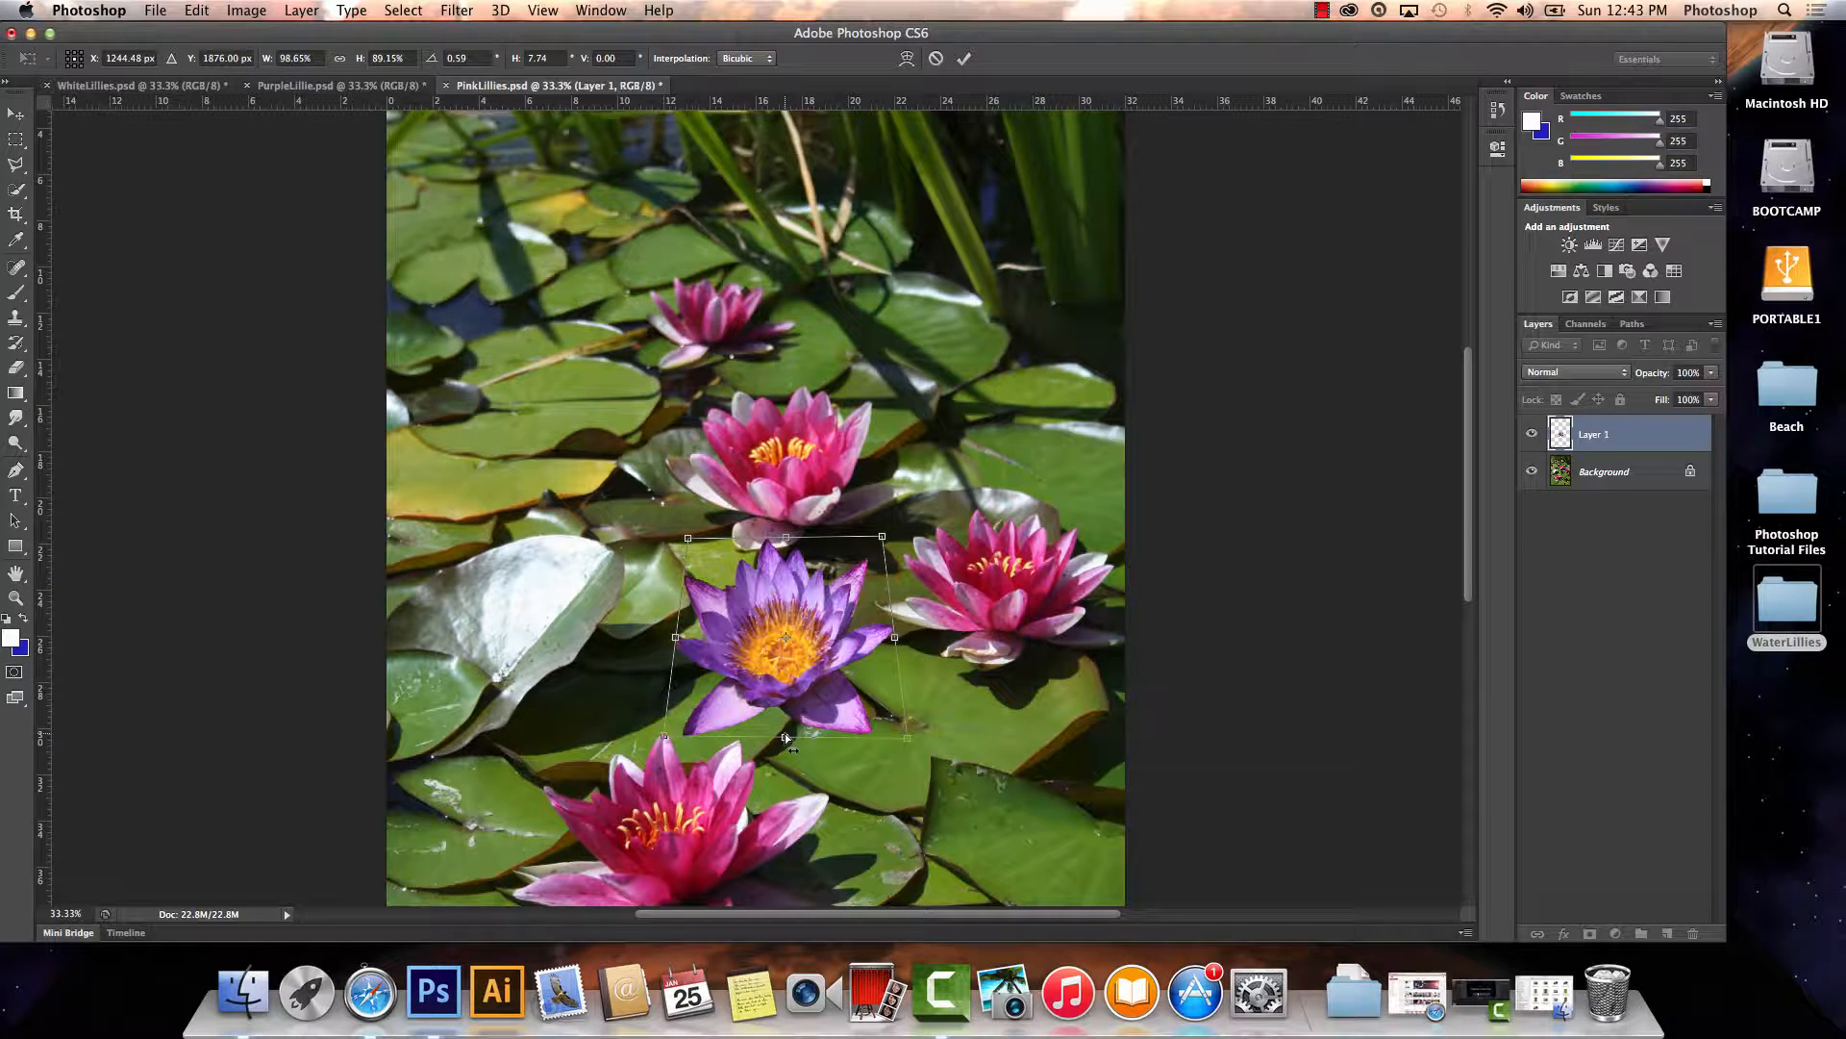
drag(784, 732, 789, 676)
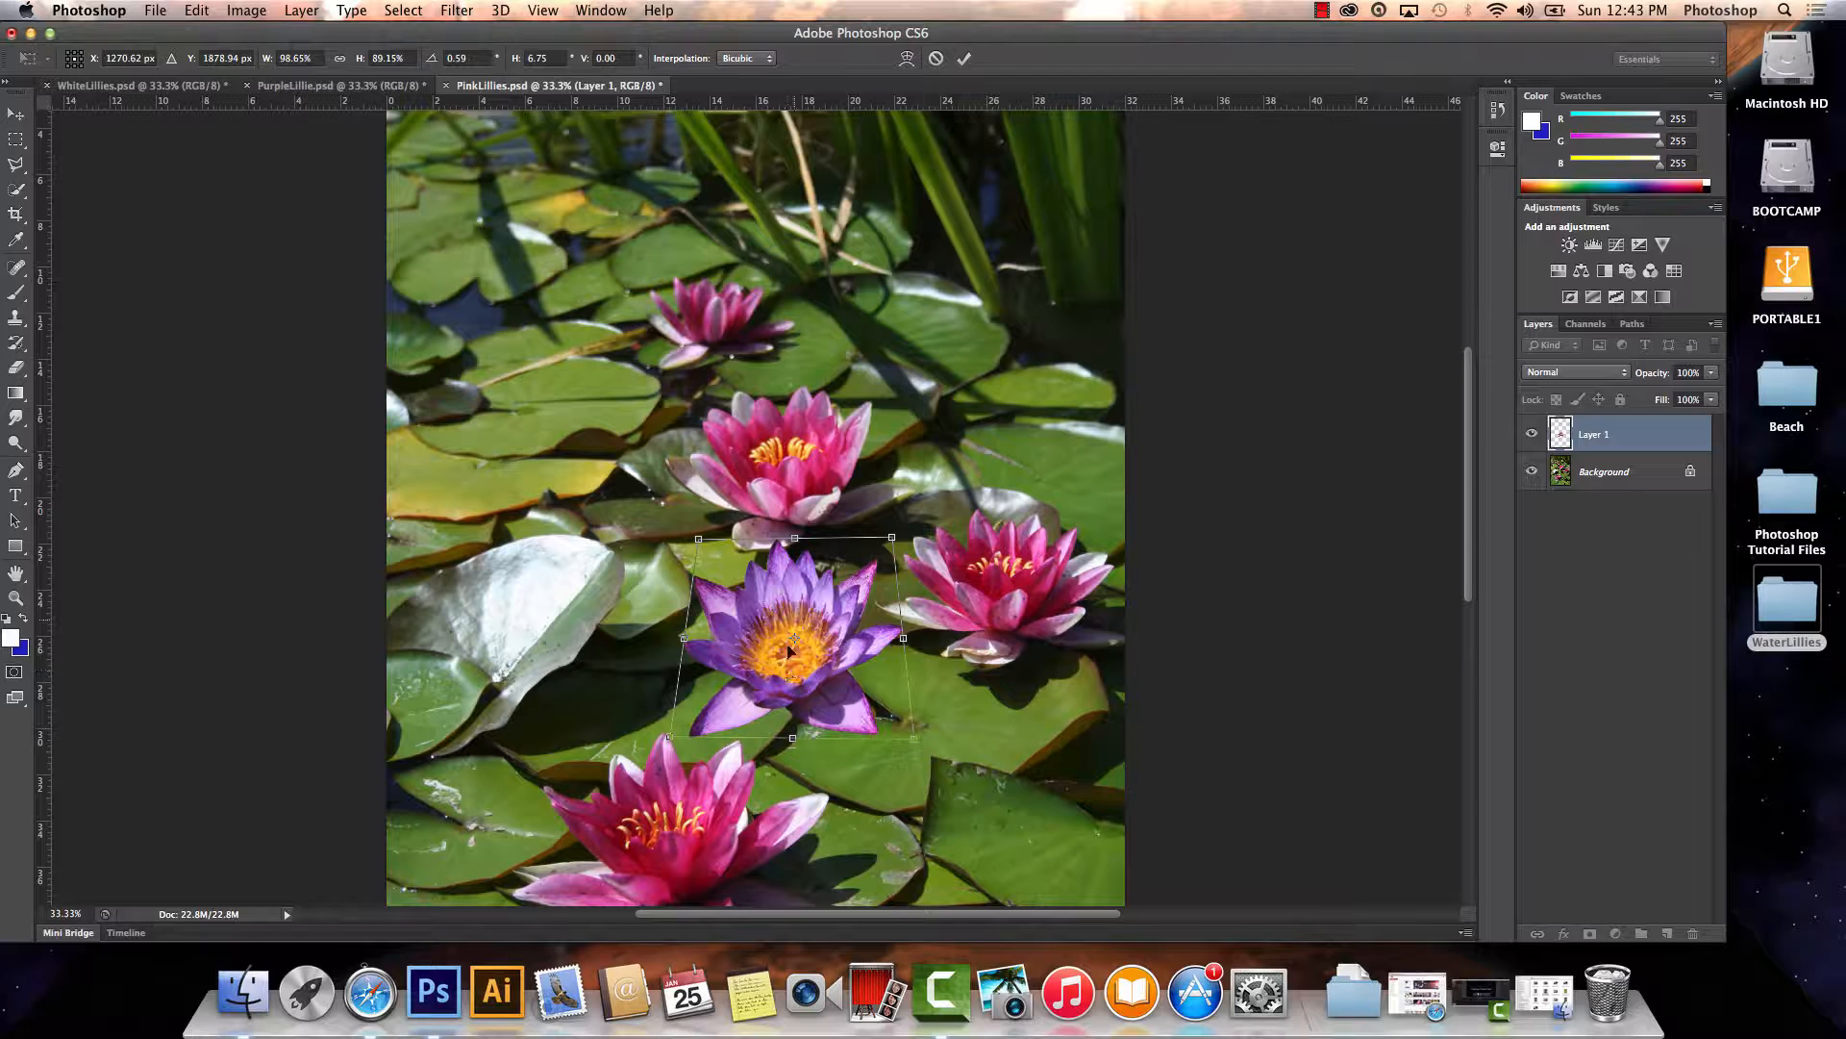
click(966, 64)
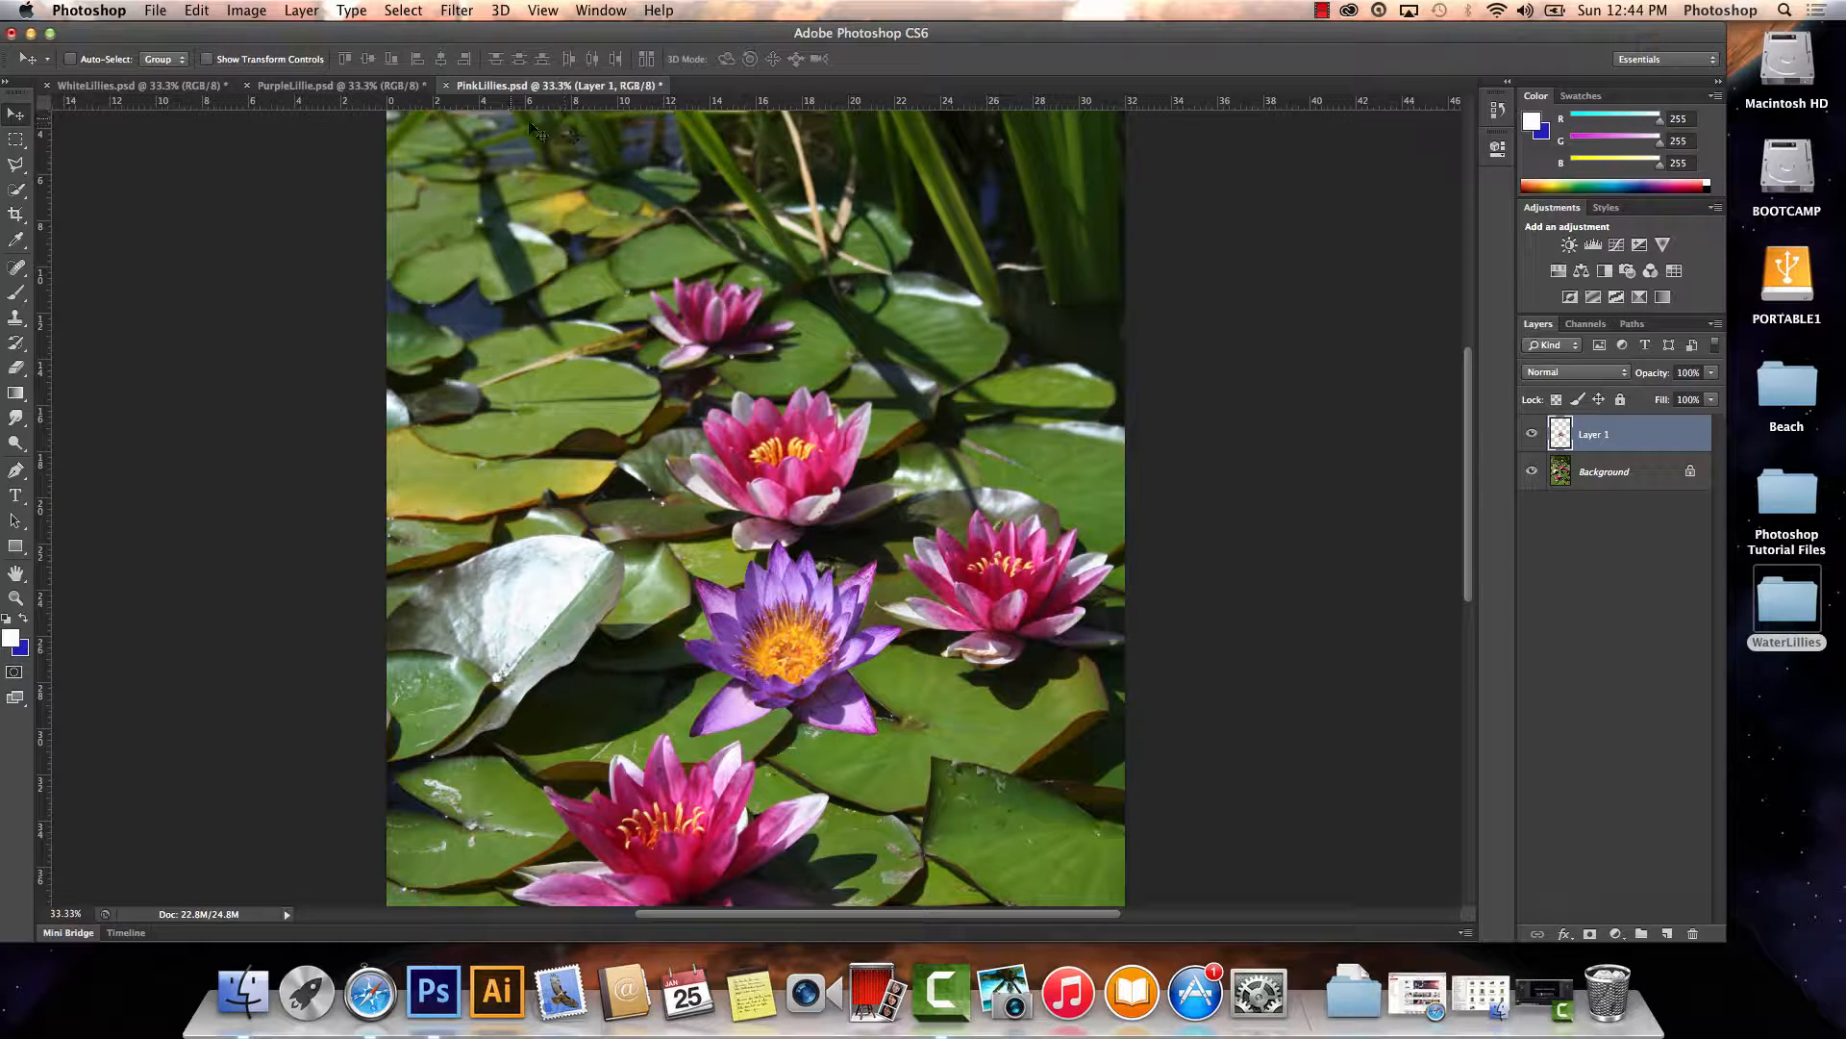
Skew the purple lily by pulling its lower-left corner outward and its upper-left corner slightly inward
click(199, 11)
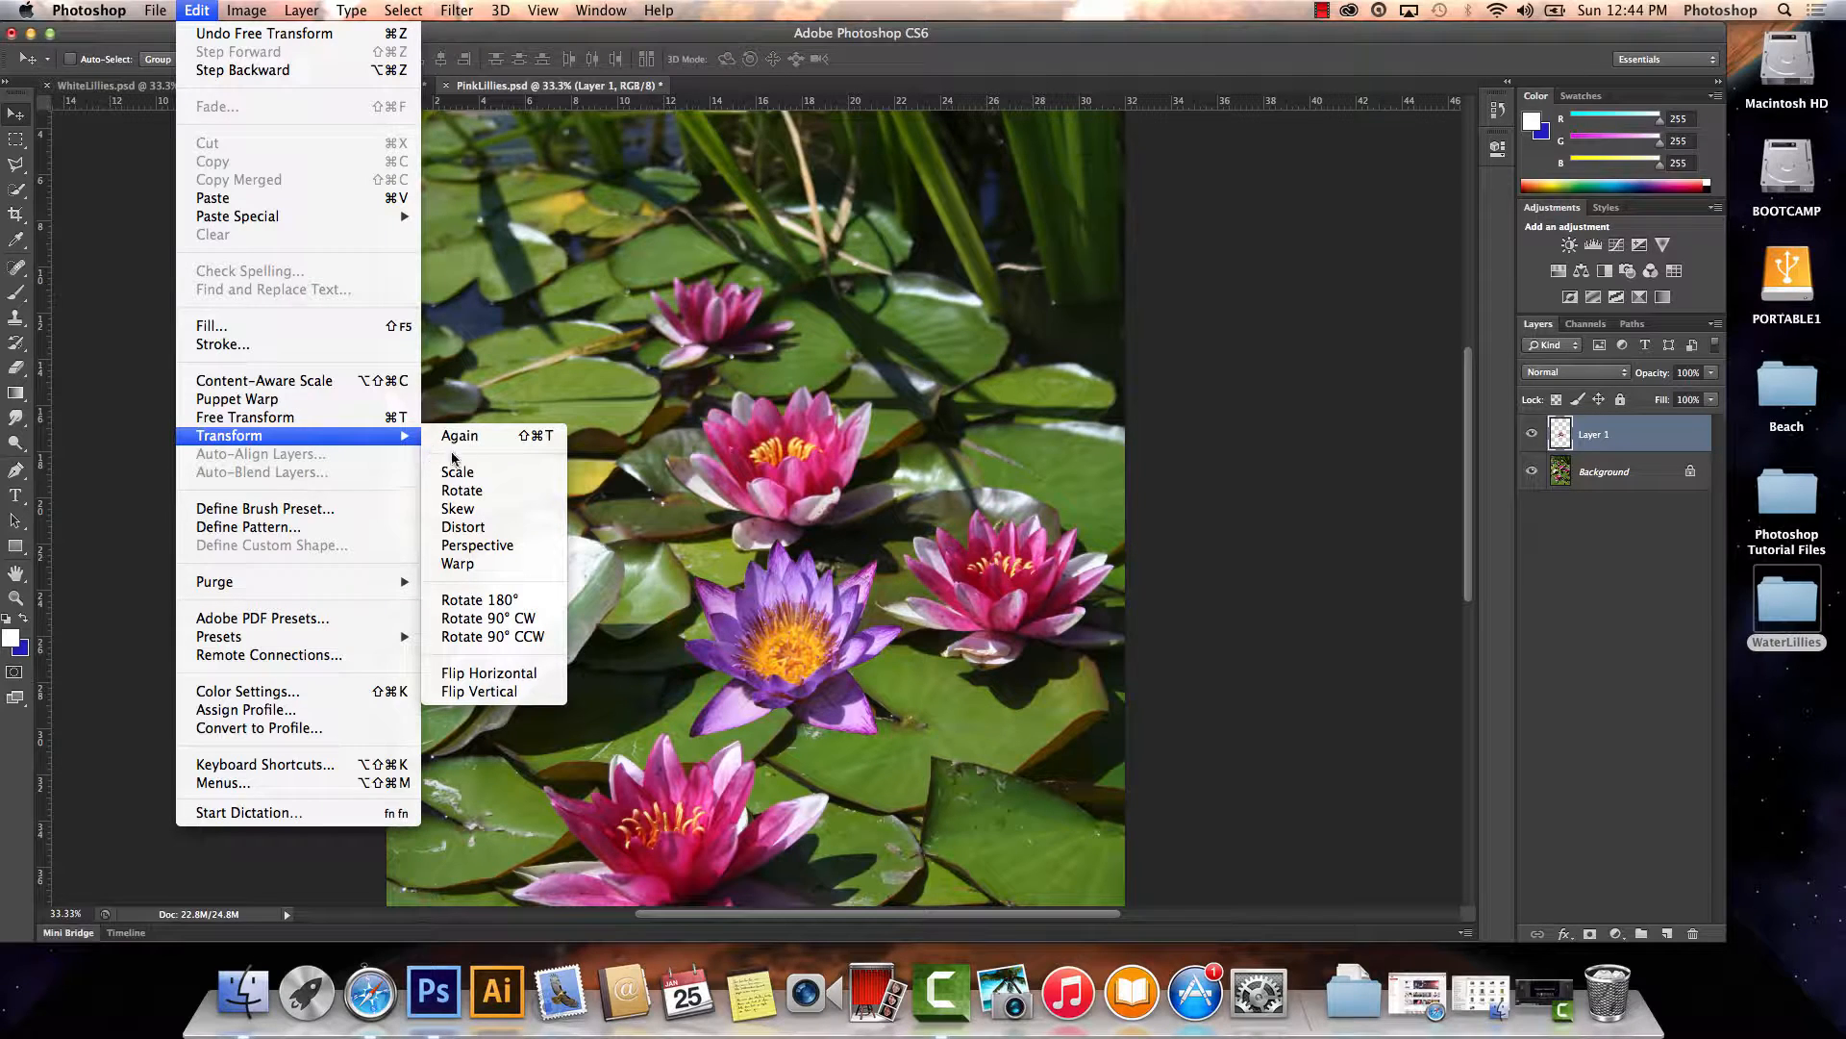
click(485, 511)
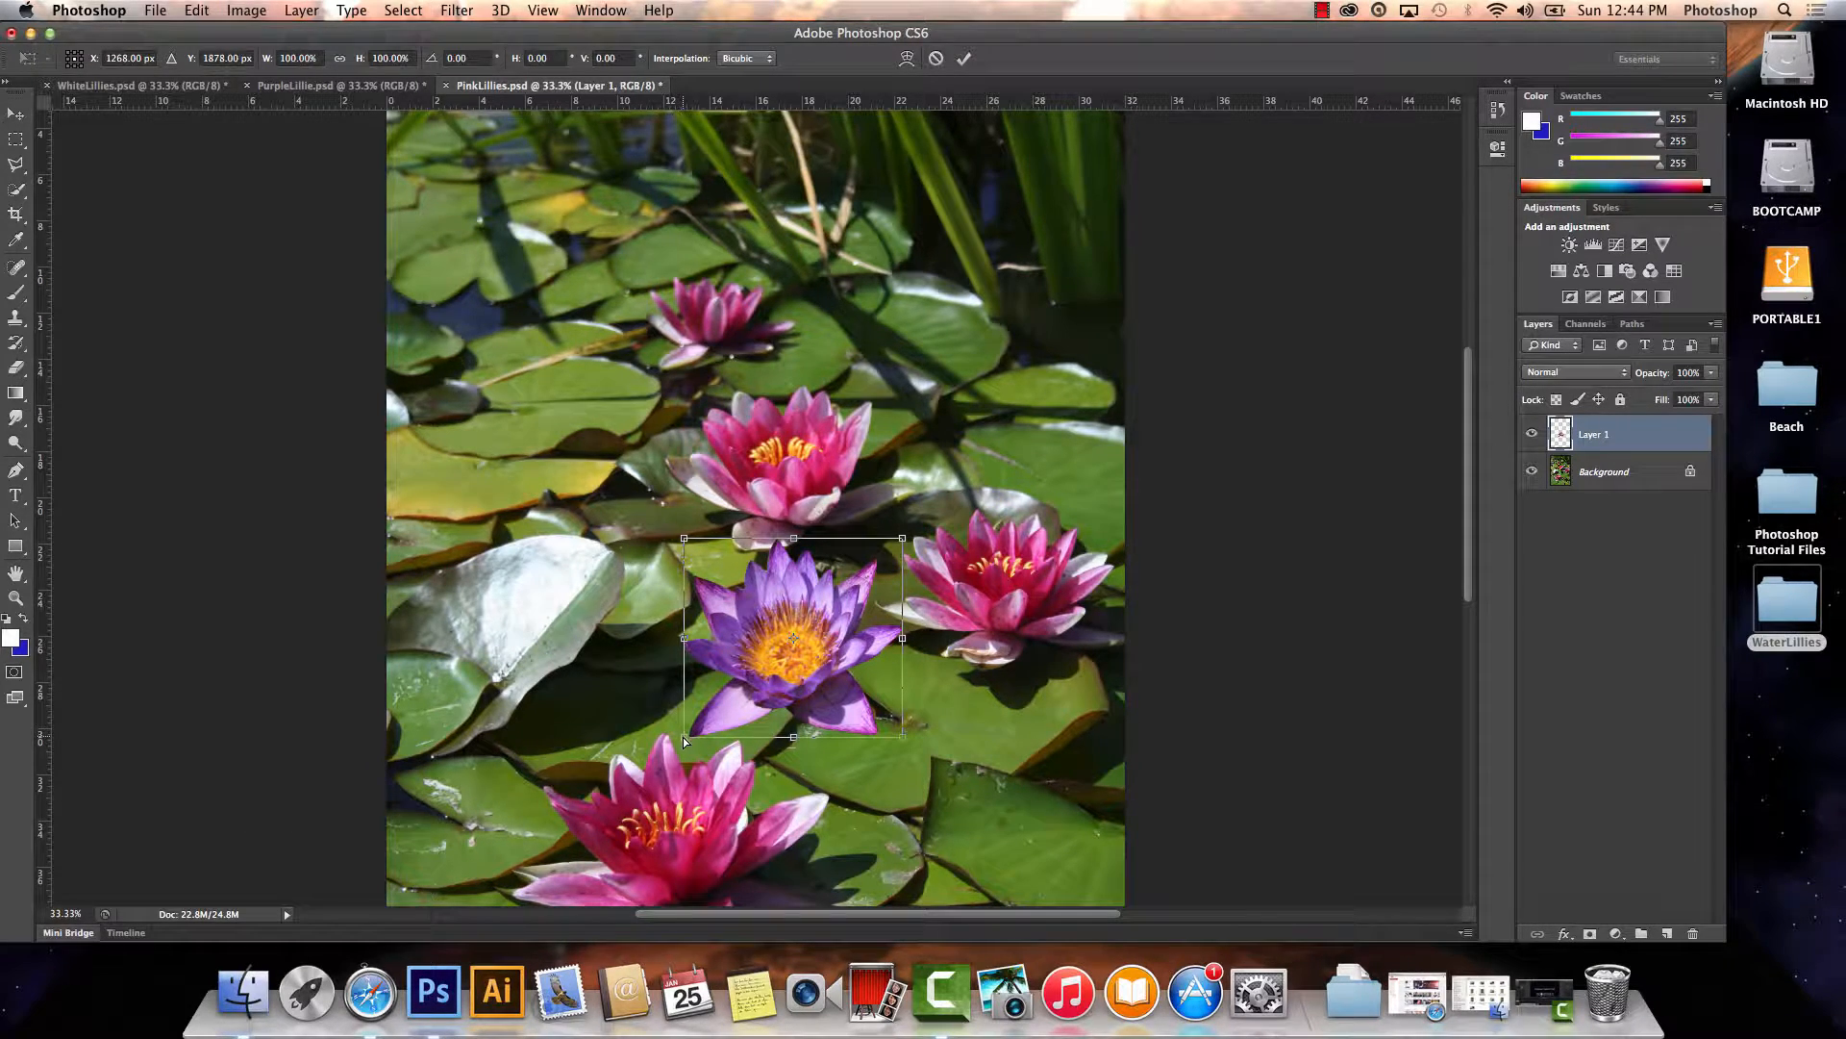
drag(682, 736, 667, 731)
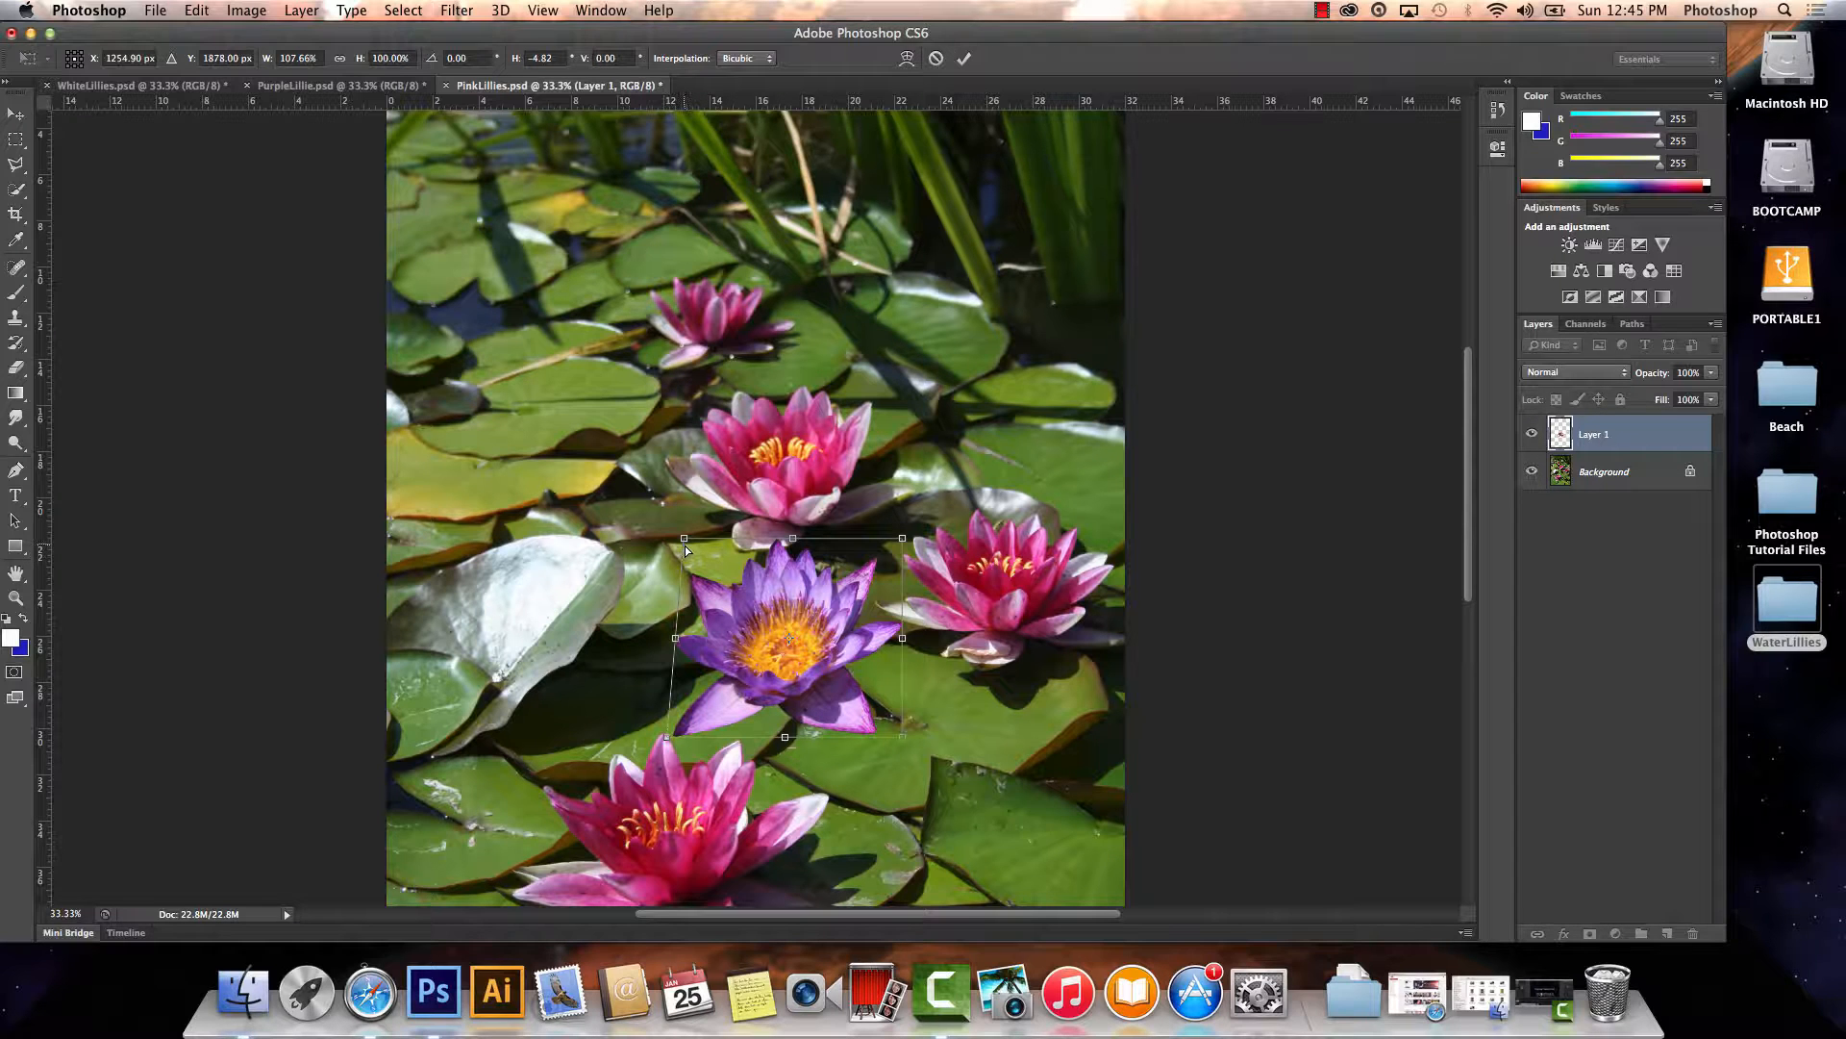
drag(684, 540, 696, 547)
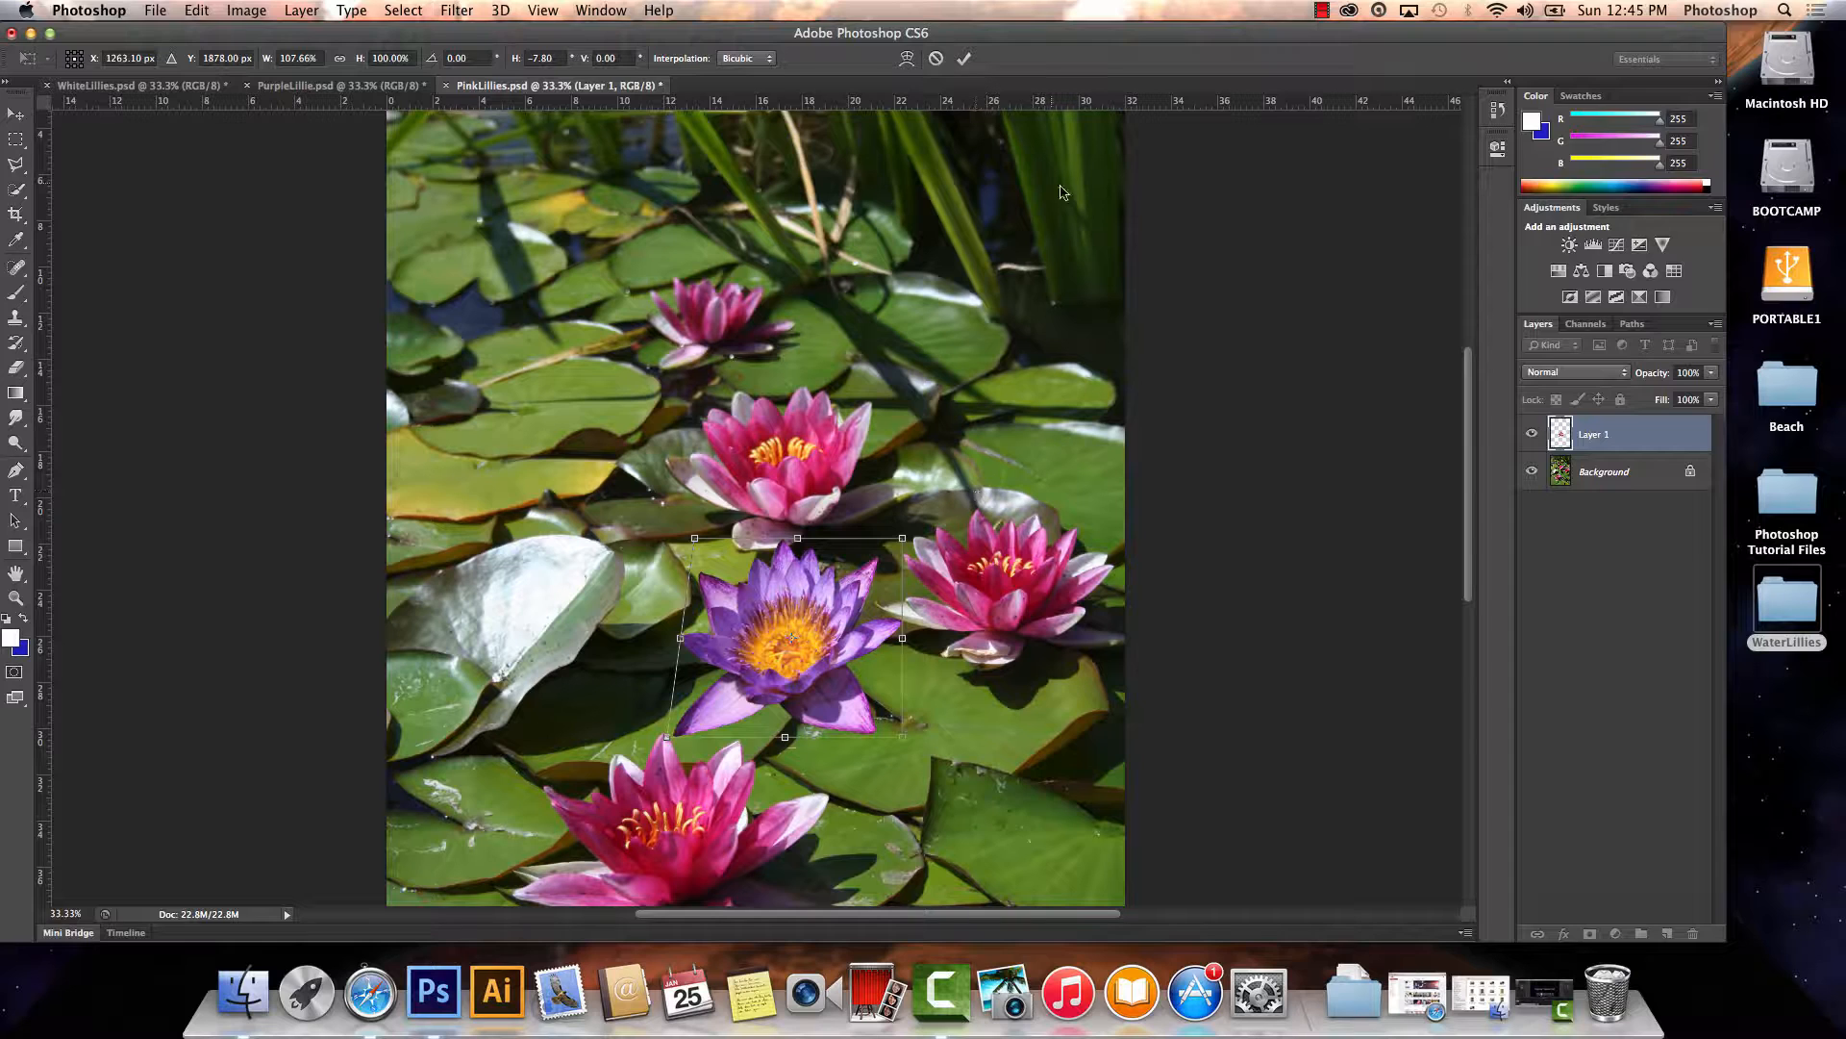
click(964, 58)
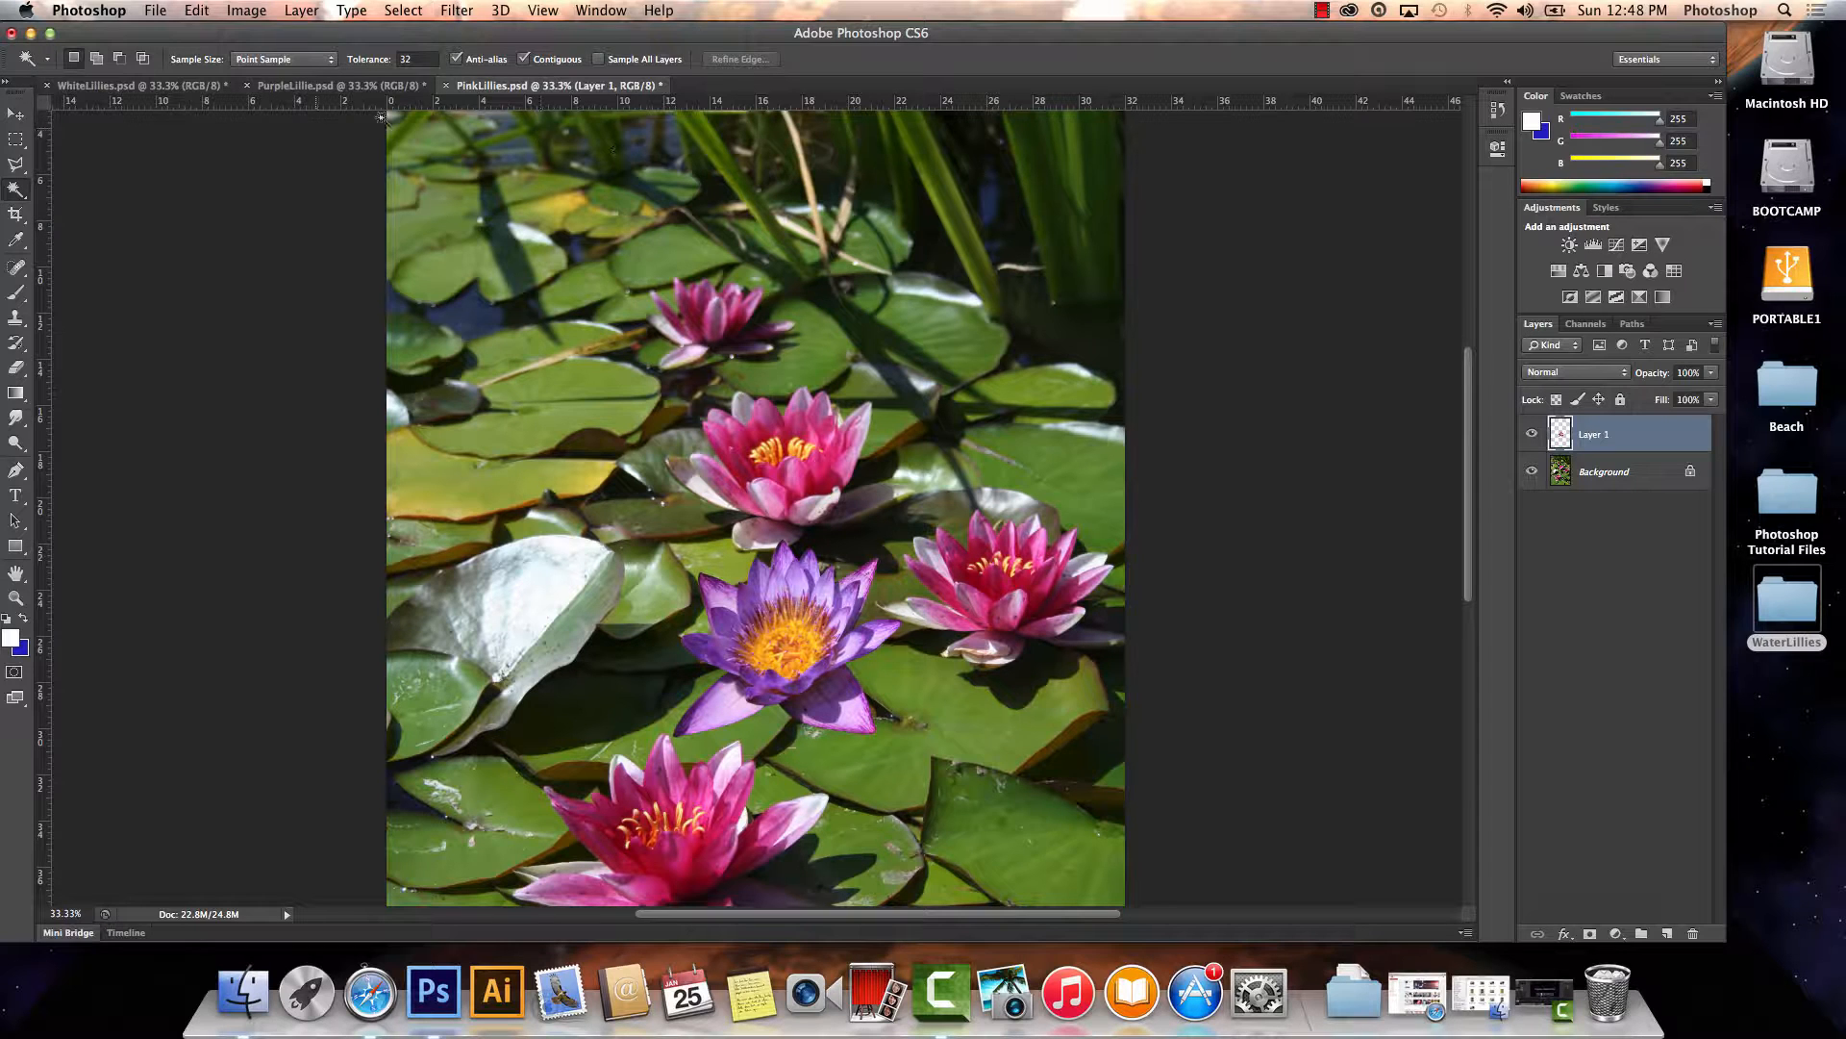
Select the purple lily's outline by picking the empty area of Layer 1 with the Magic Wand and inverting the selection
click(13, 191)
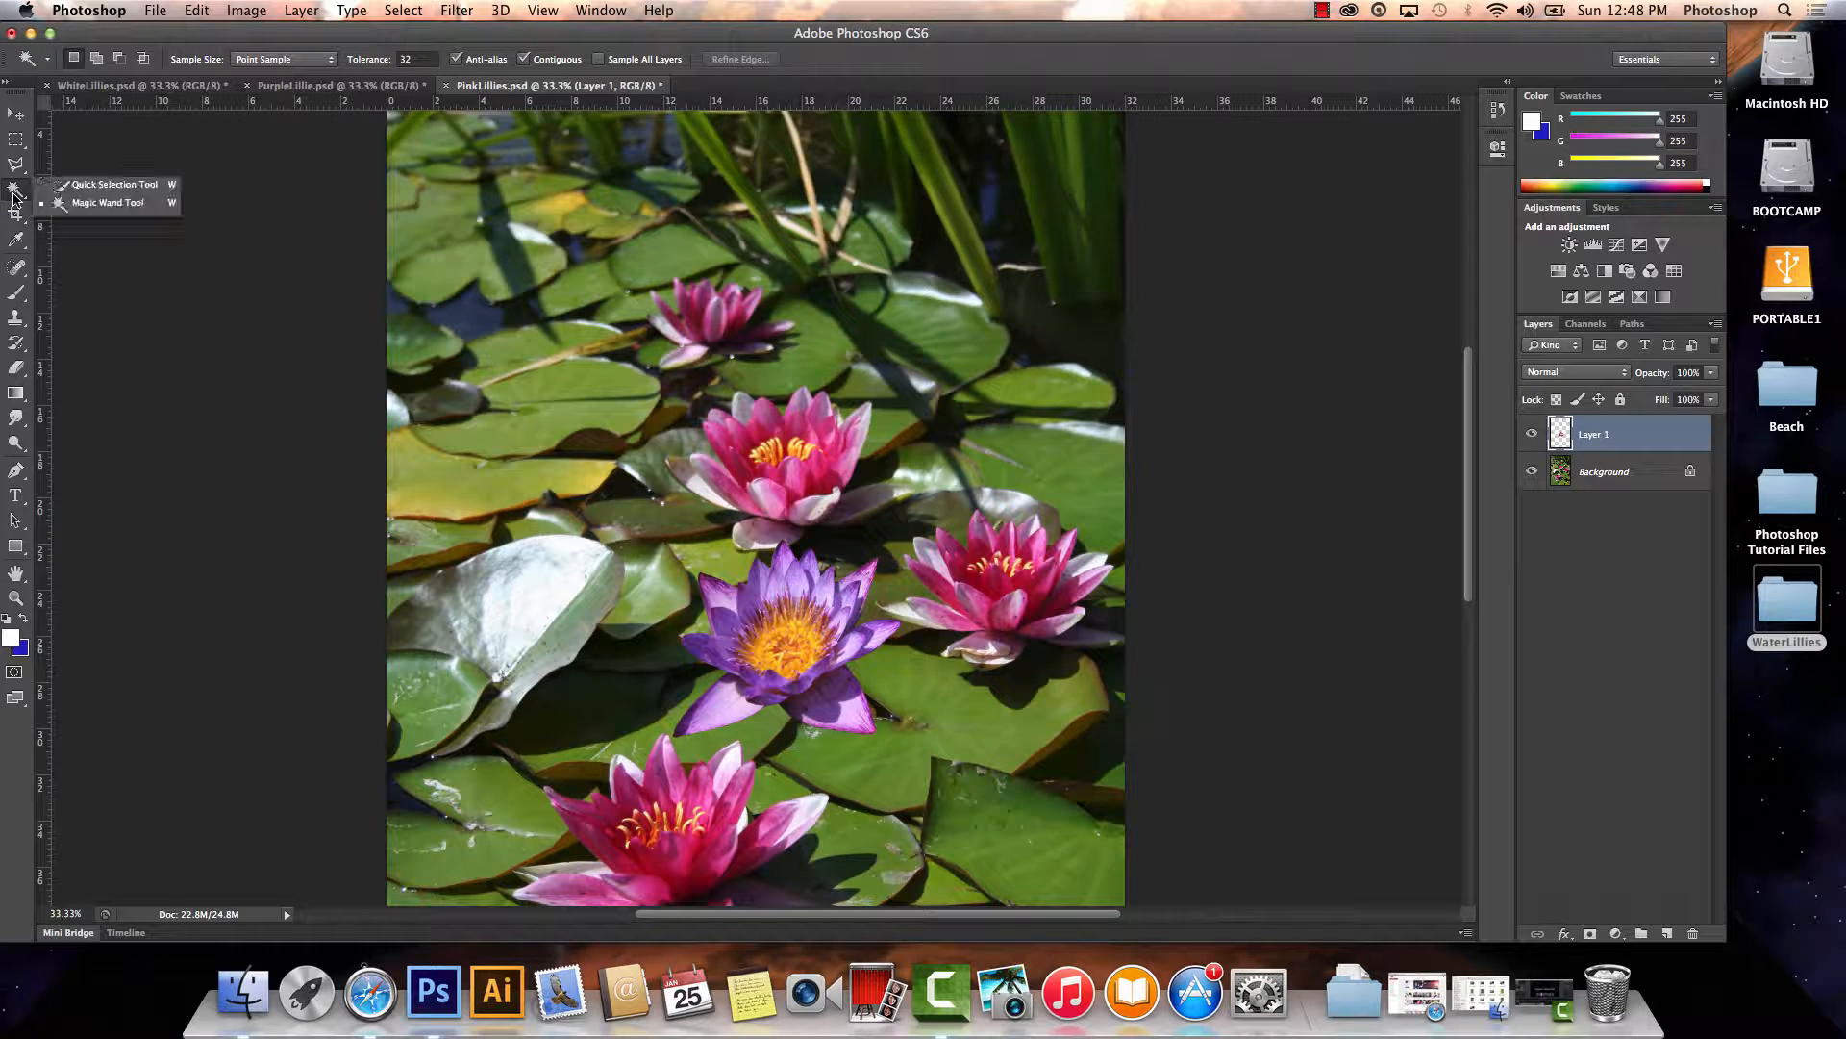
click(96, 203)
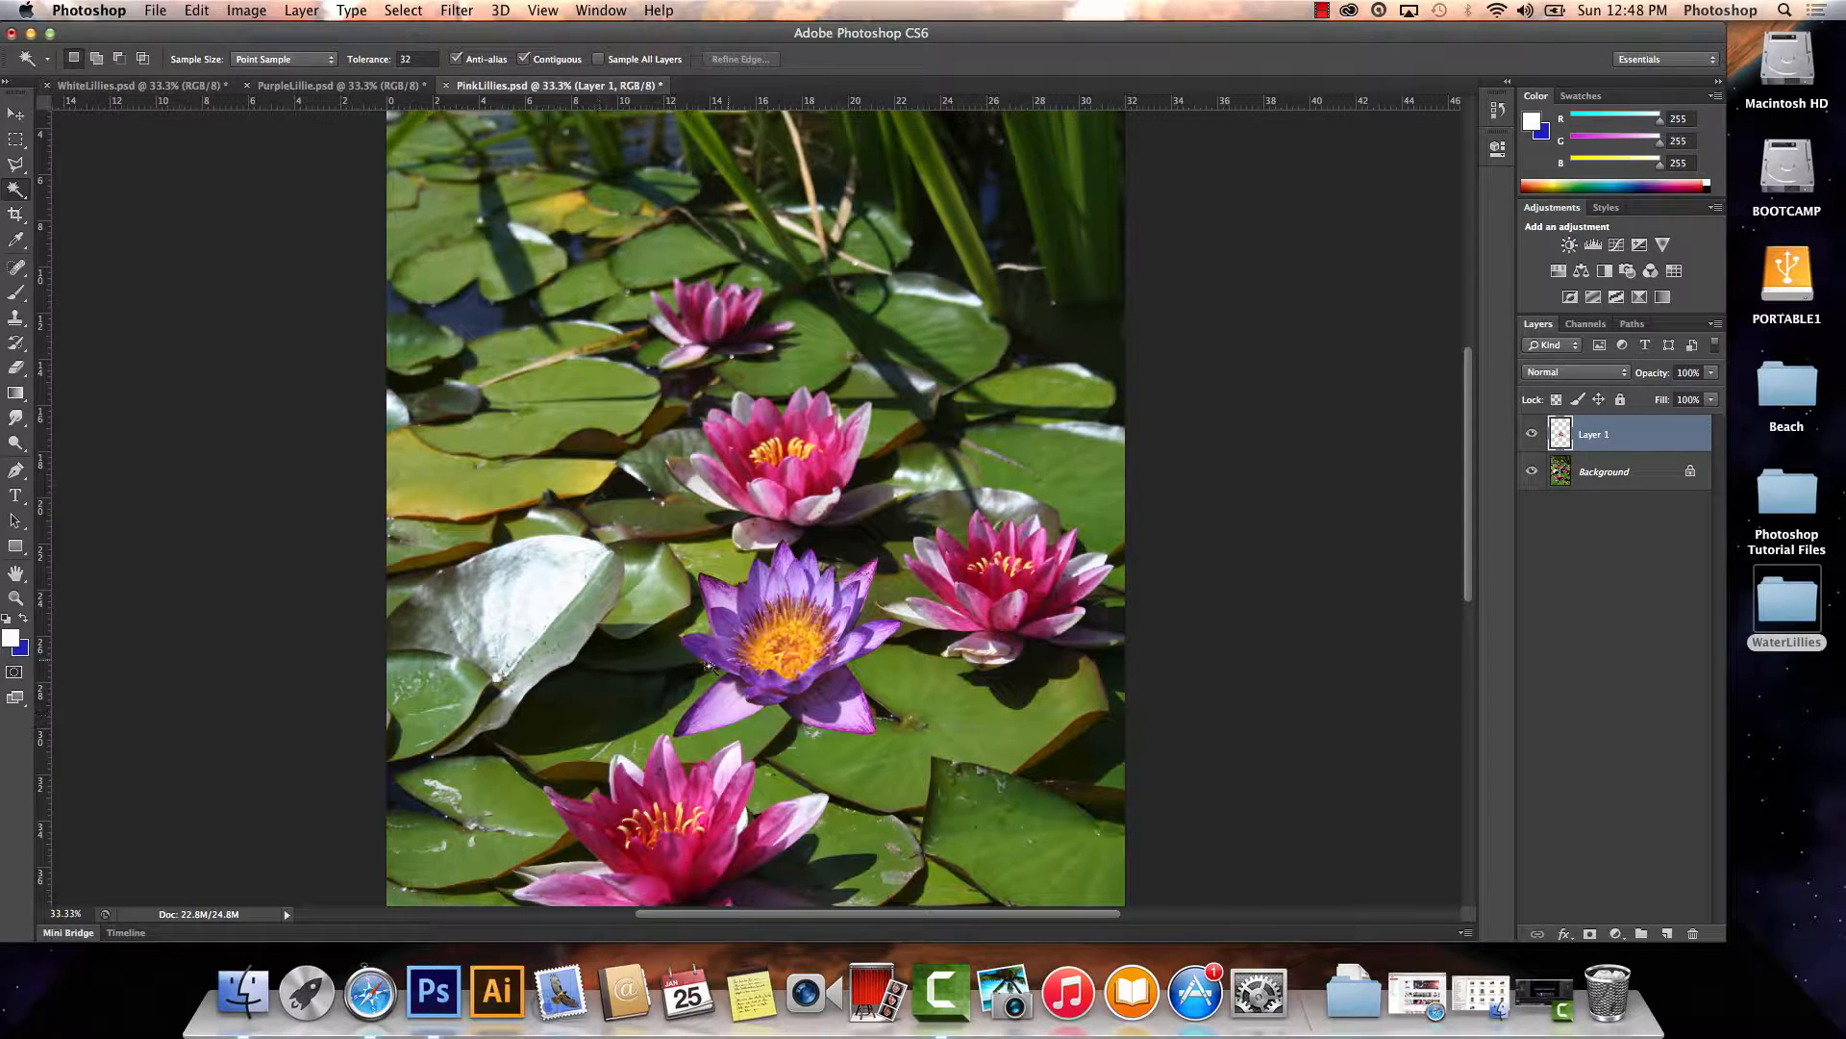
click(908, 682)
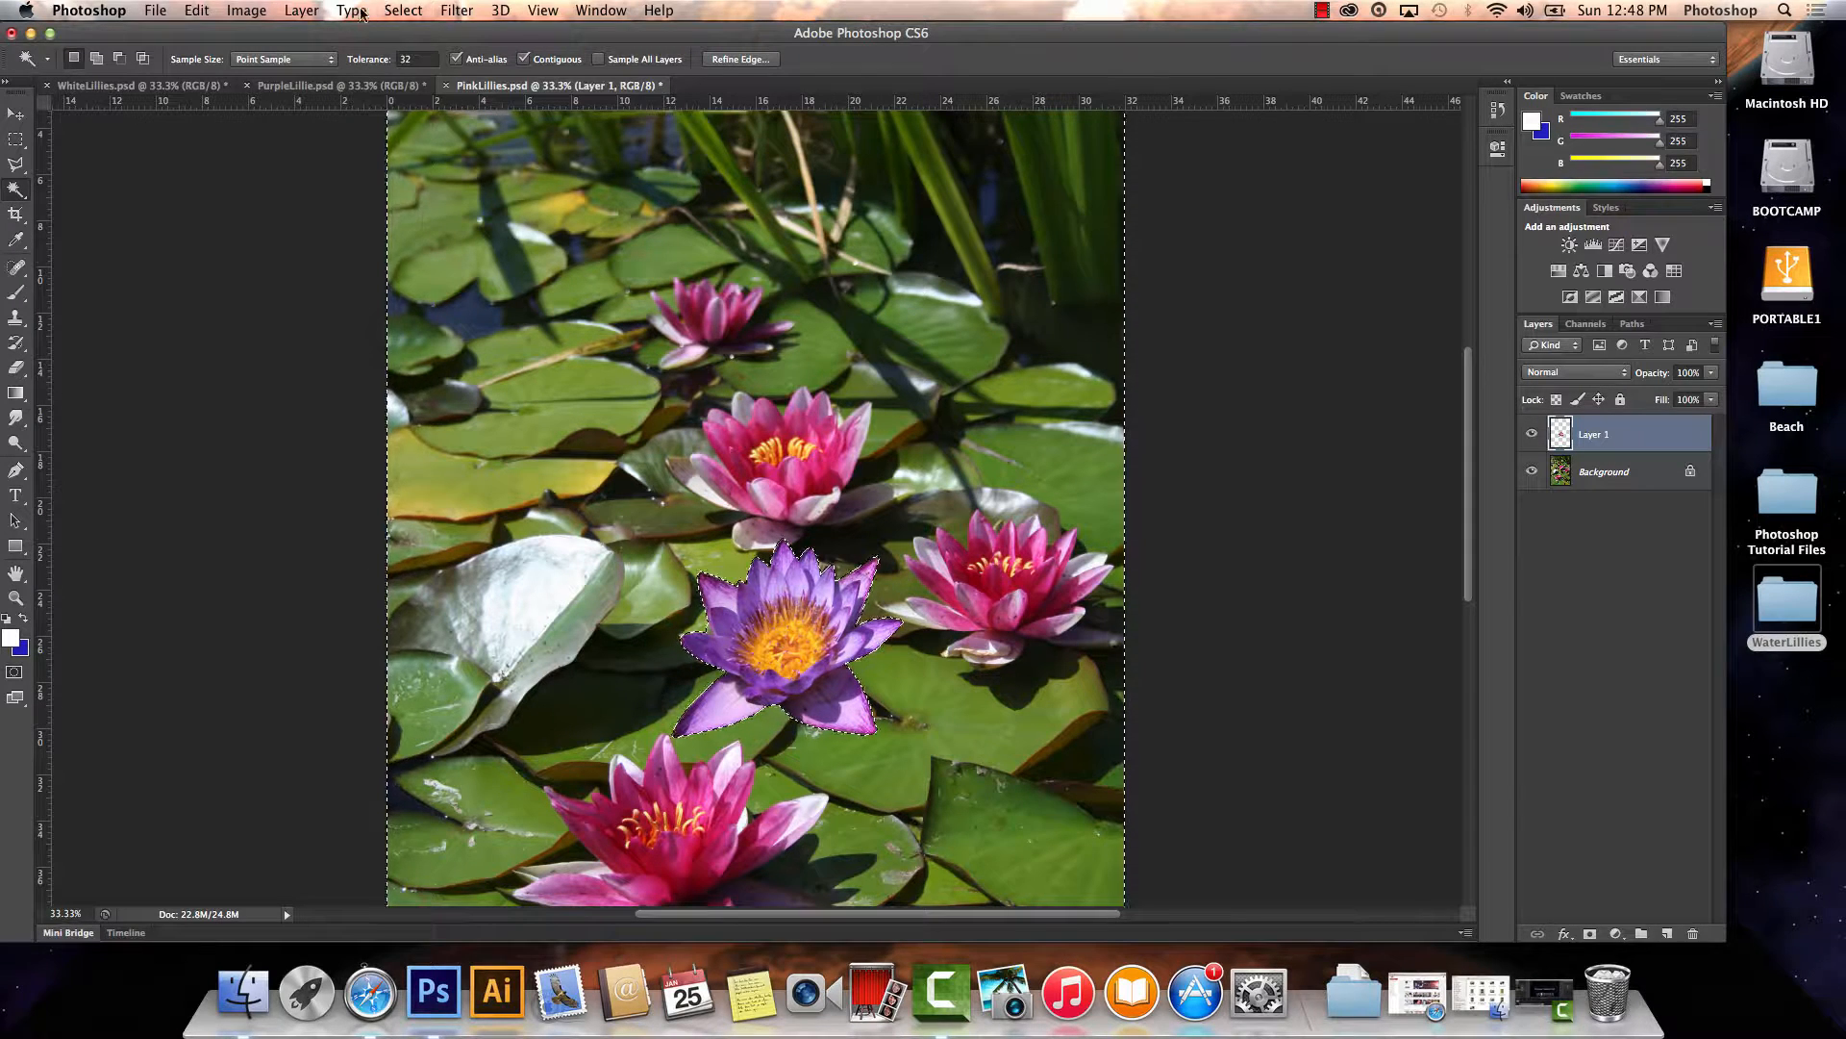
click(403, 10)
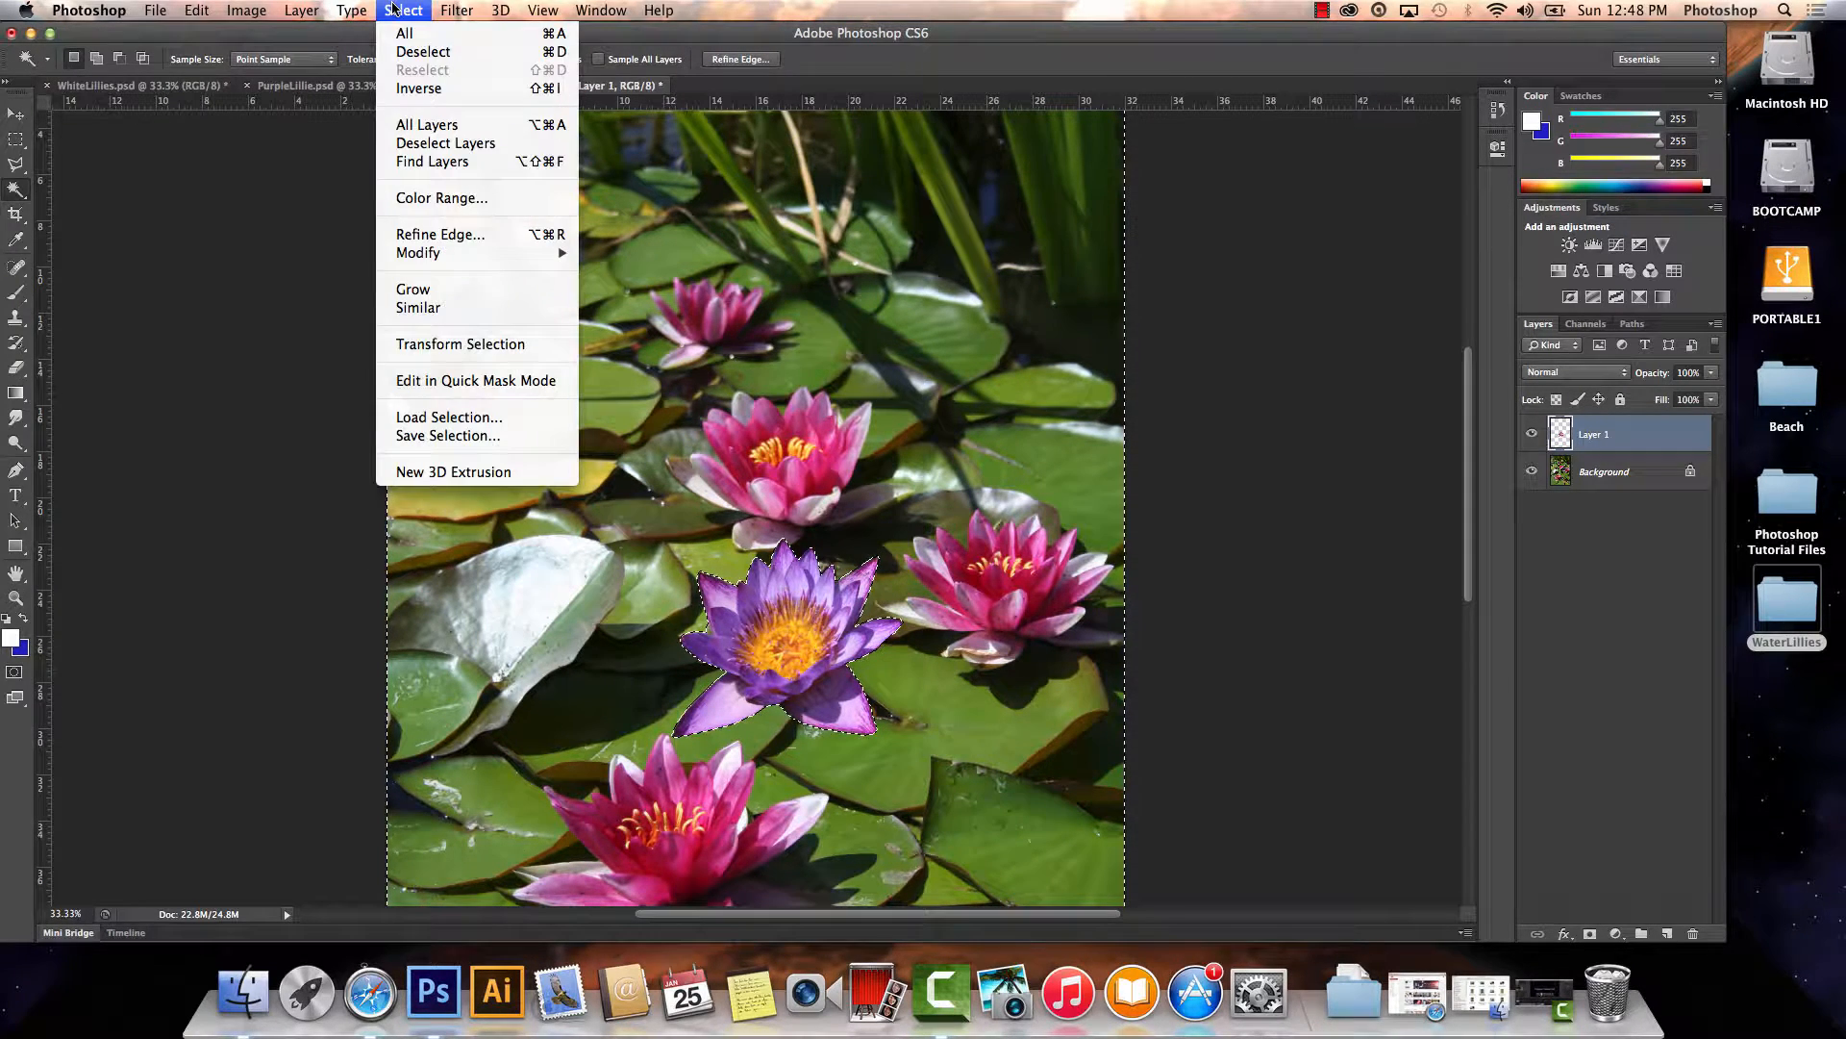
click(428, 88)
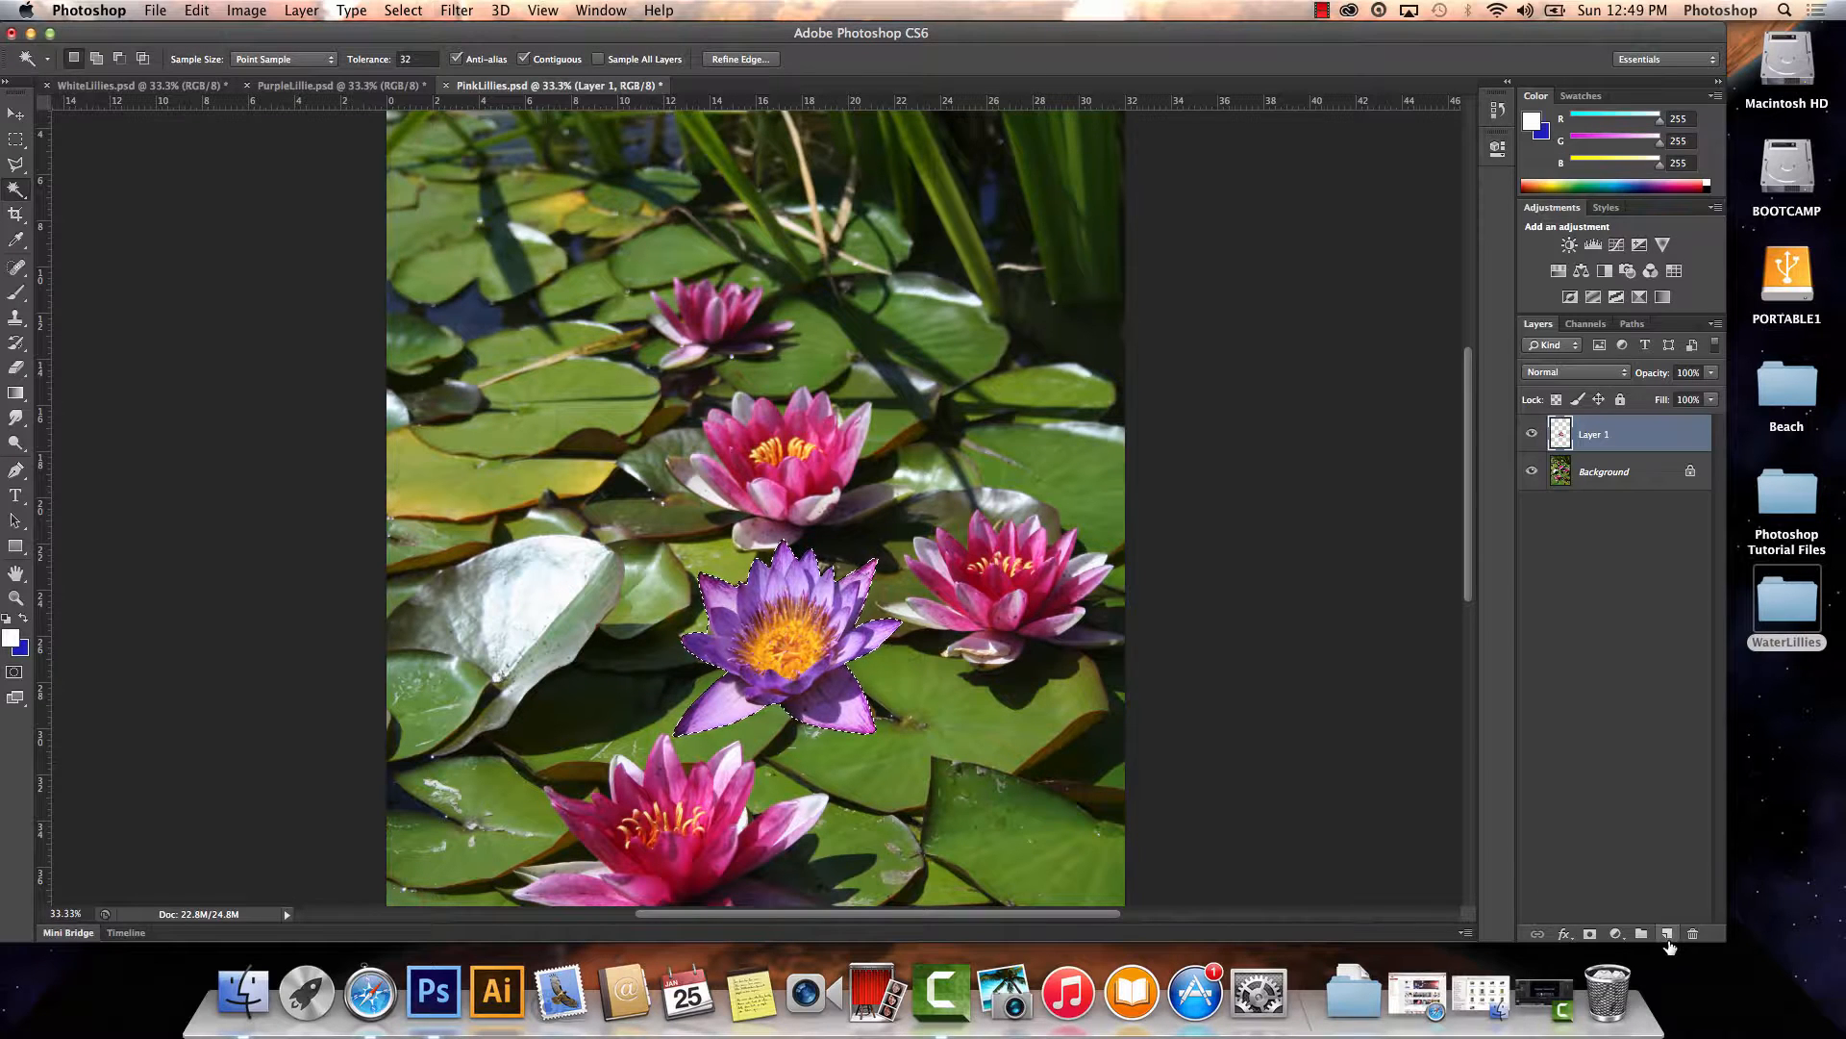
Add a new layer above Layer 1 and name it Shadow
click(1667, 935)
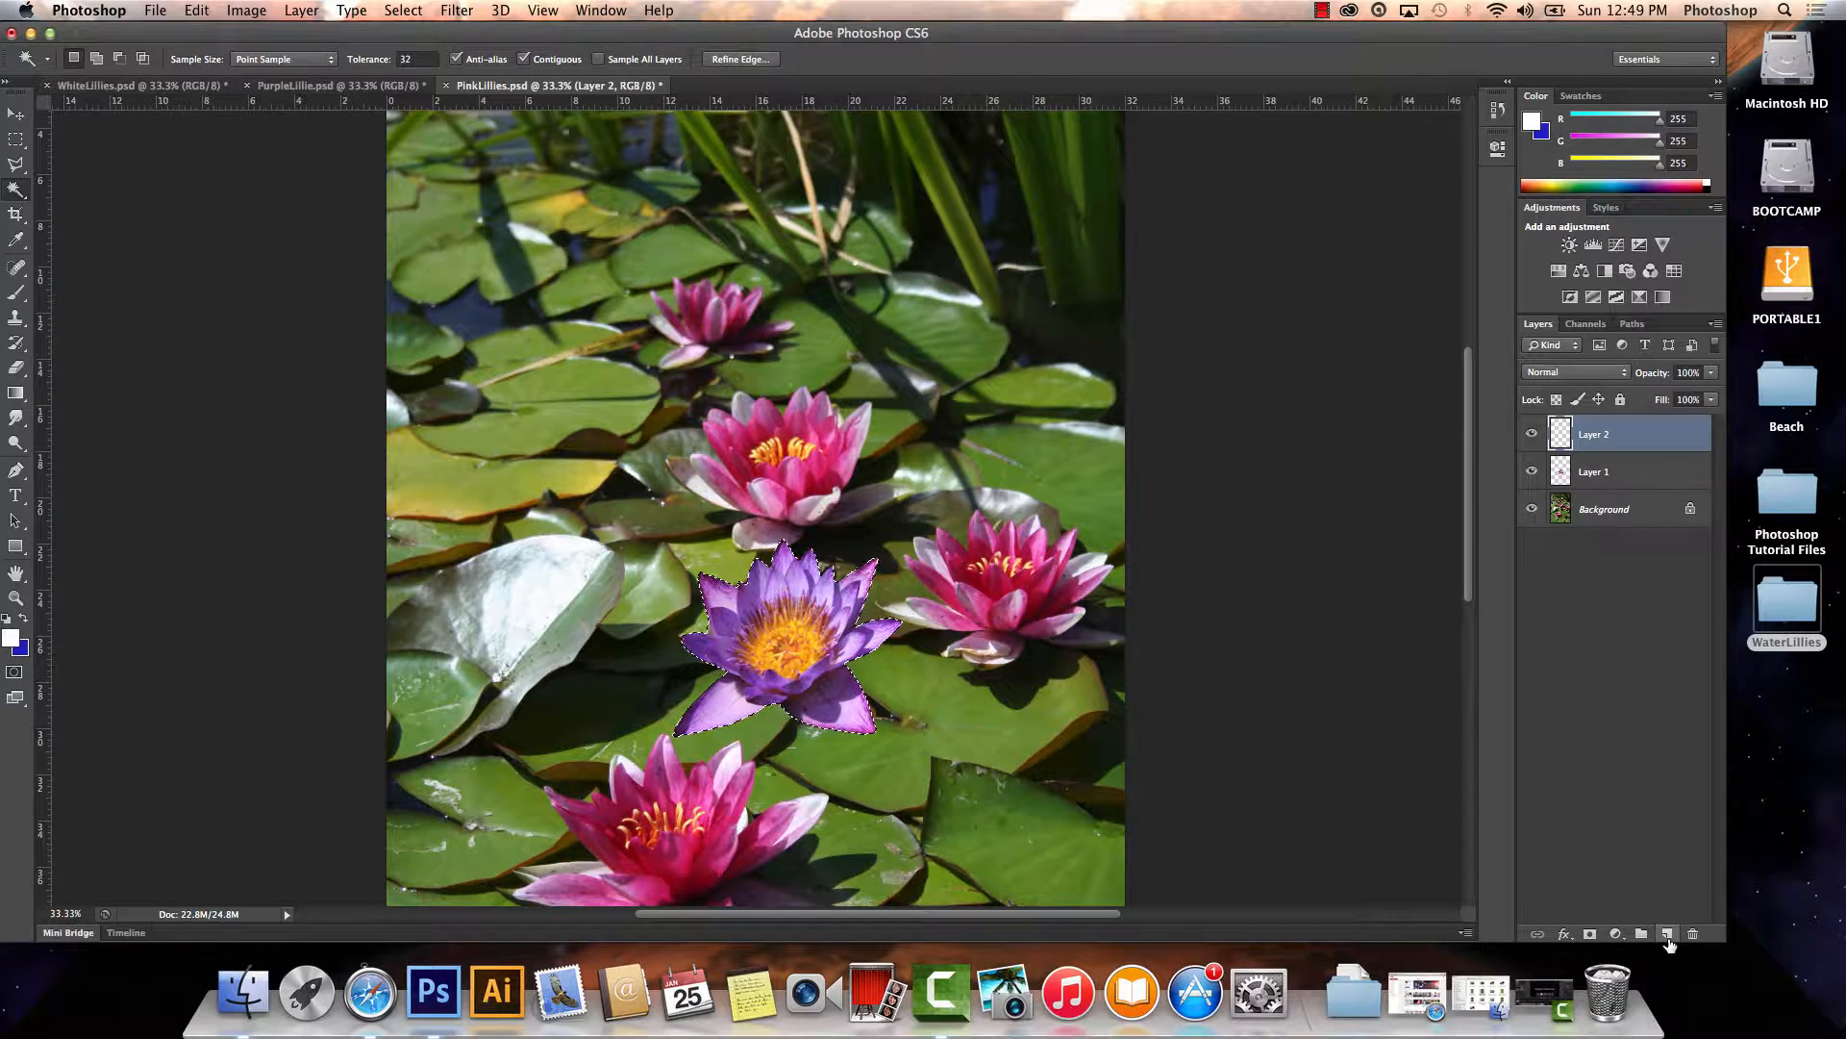
double_click(1592, 435)
text(Shadow)
key(Return)
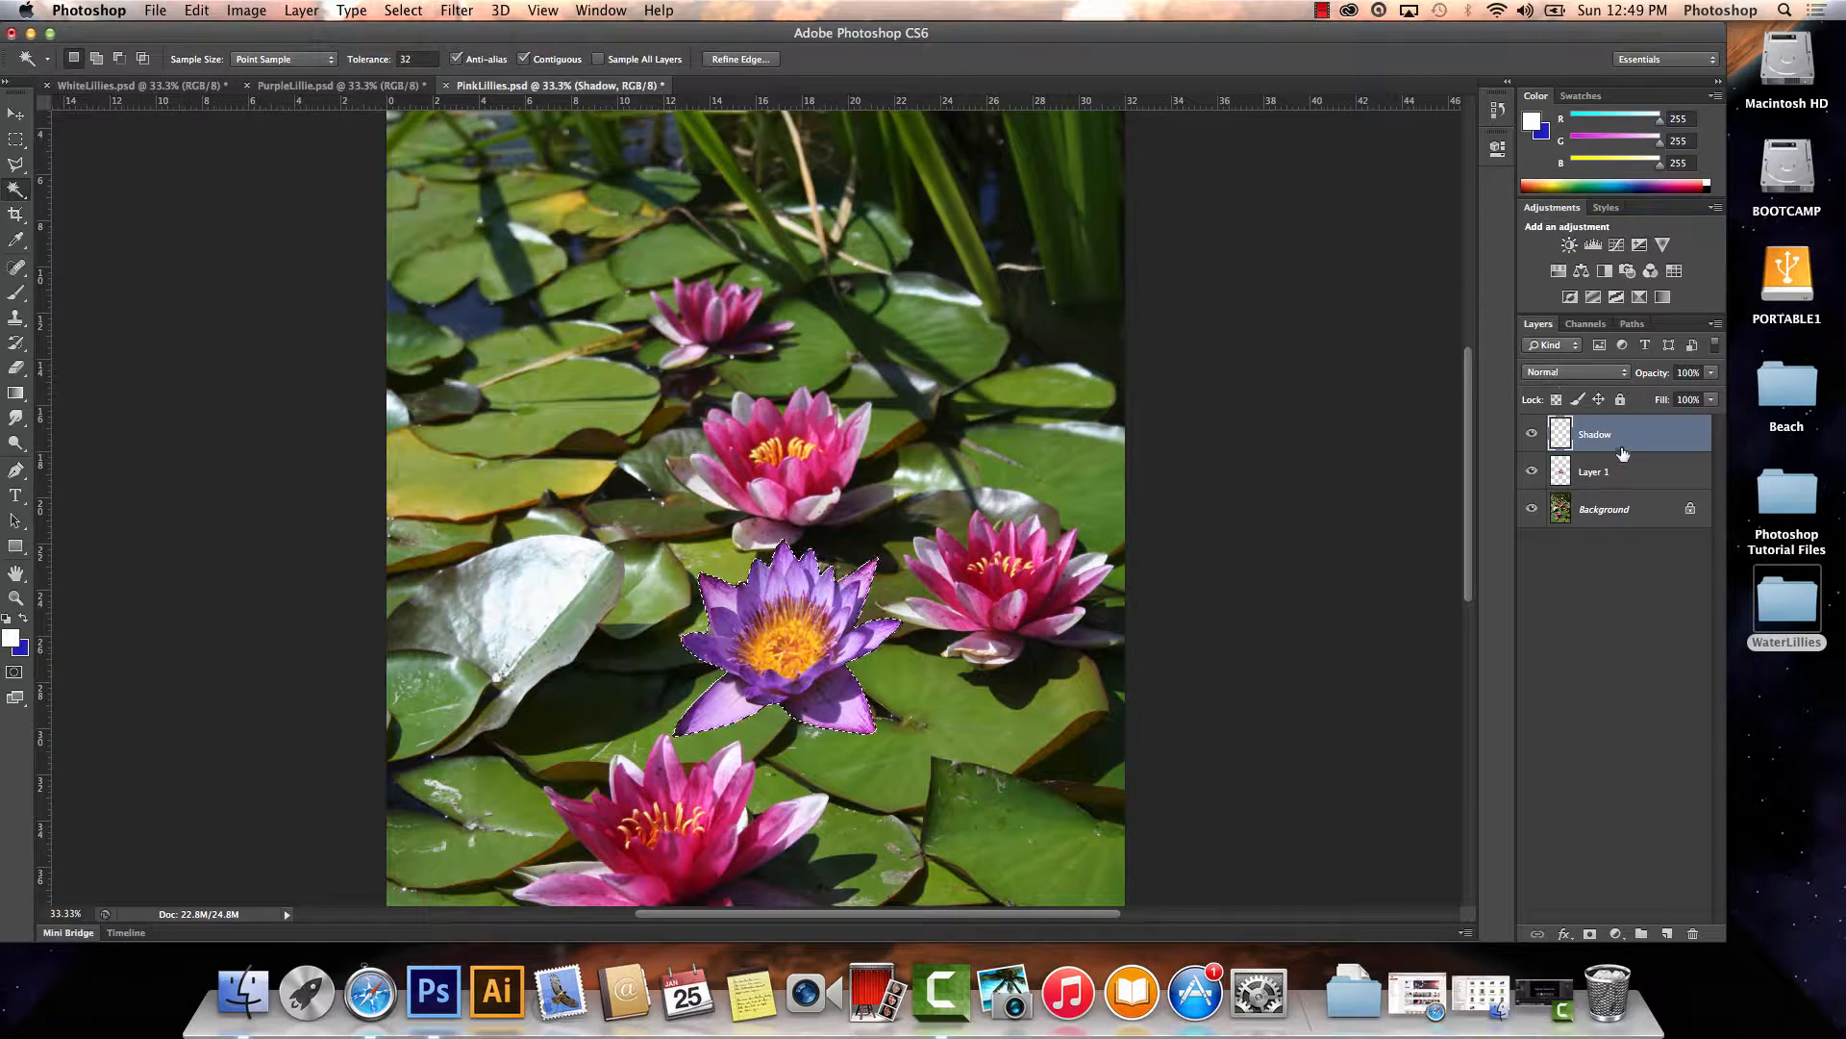
Move the Shadow layer below Layer 1 and transform the selection to about 112% width and 108% height, shifted slightly down and right
drag(1611, 435, 1616, 483)
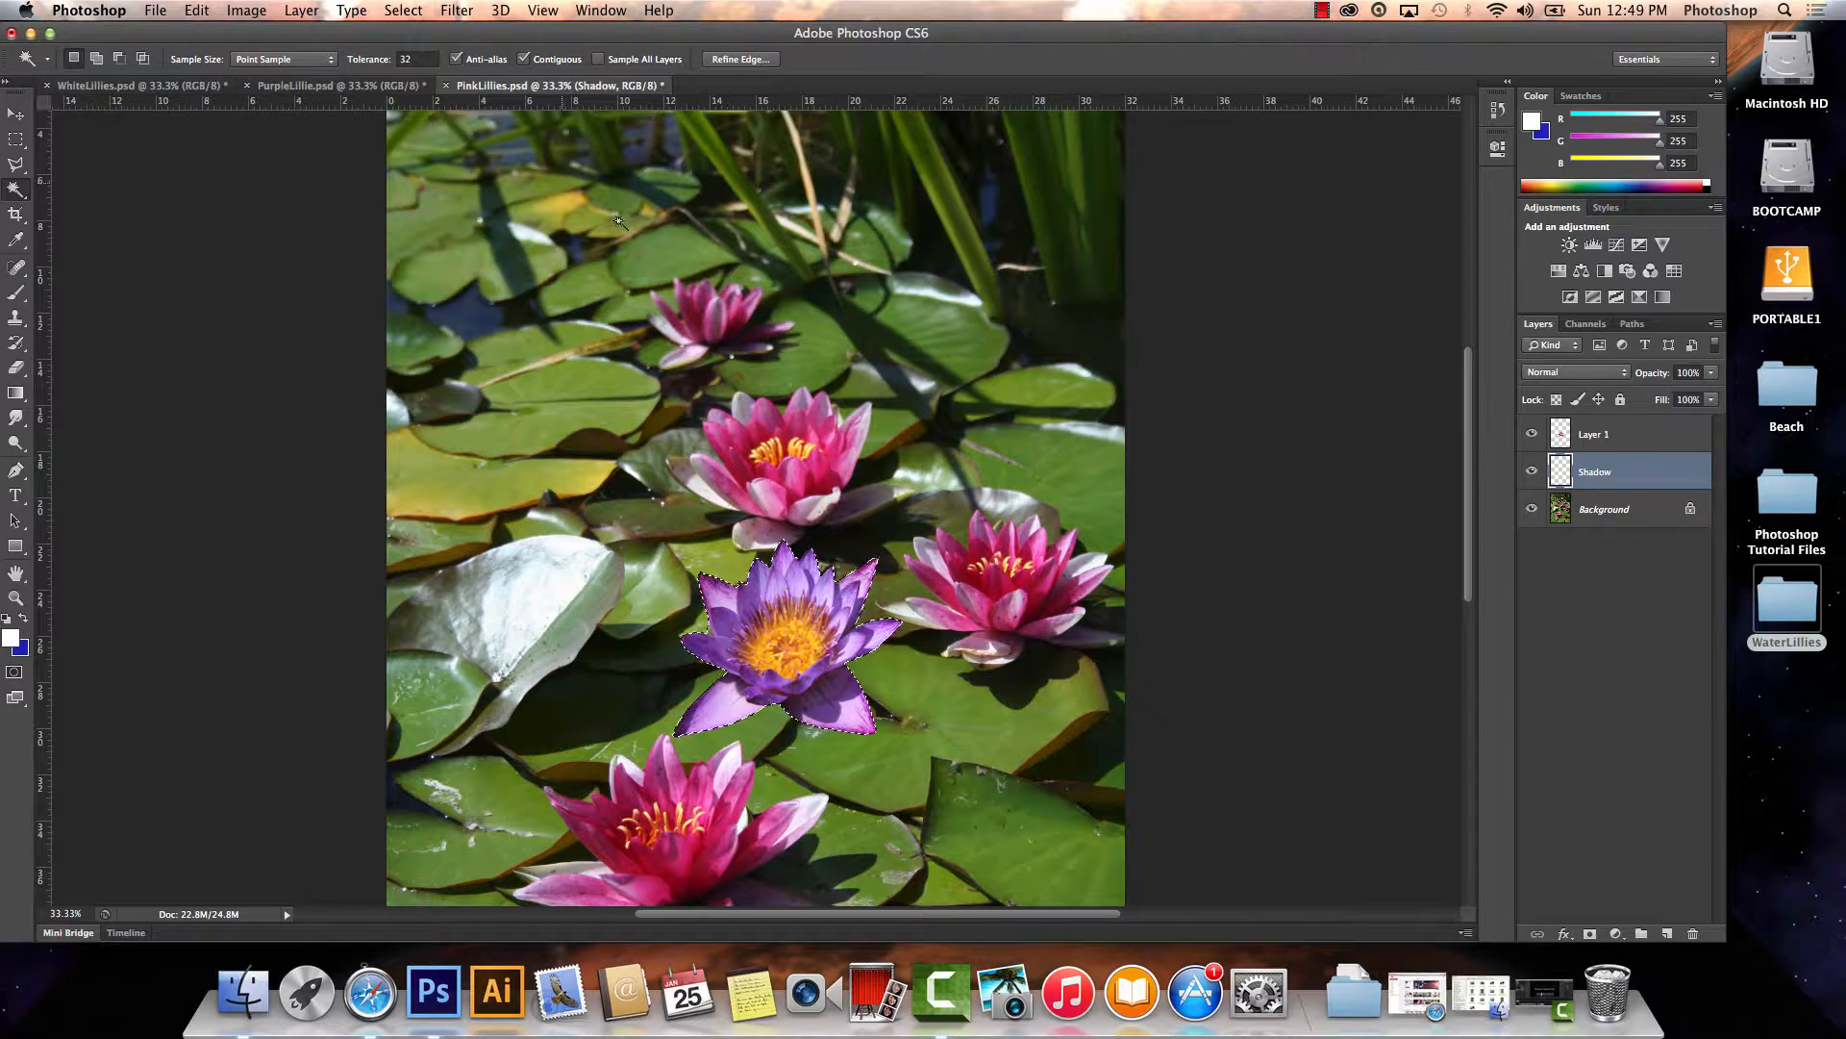
click(415, 16)
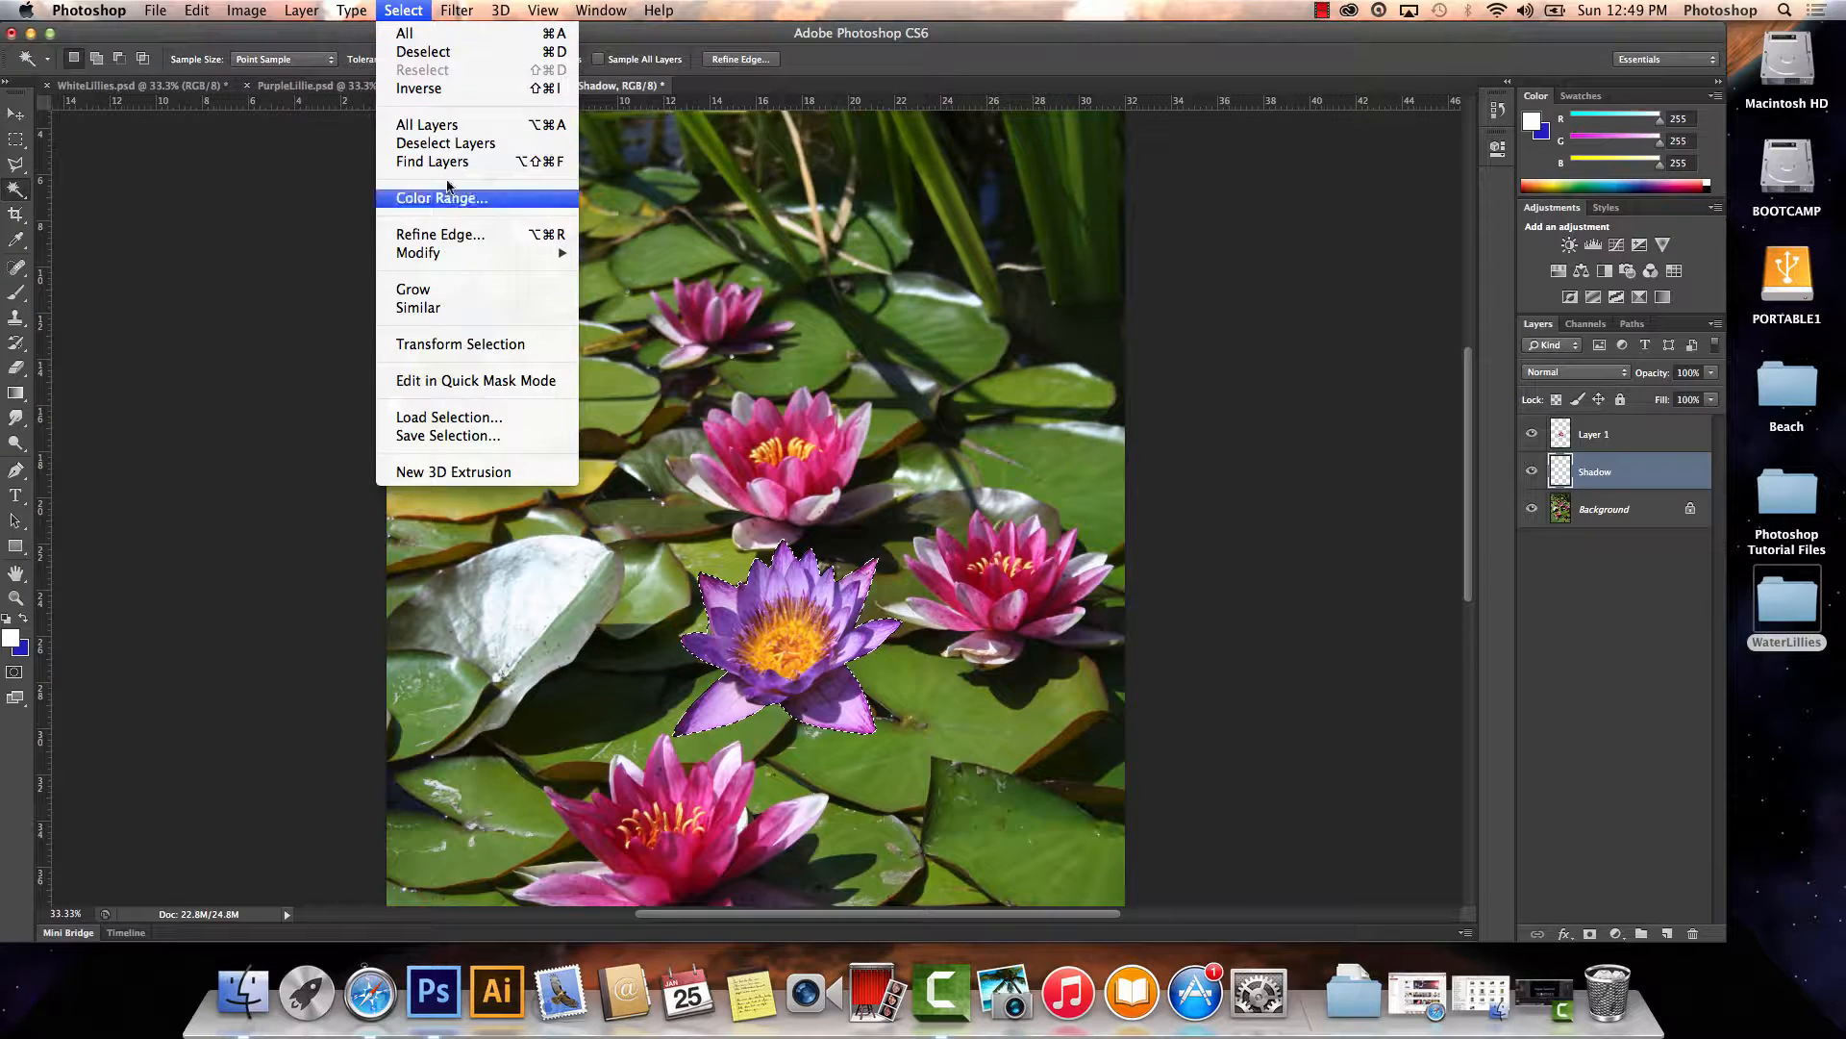
click(483, 344)
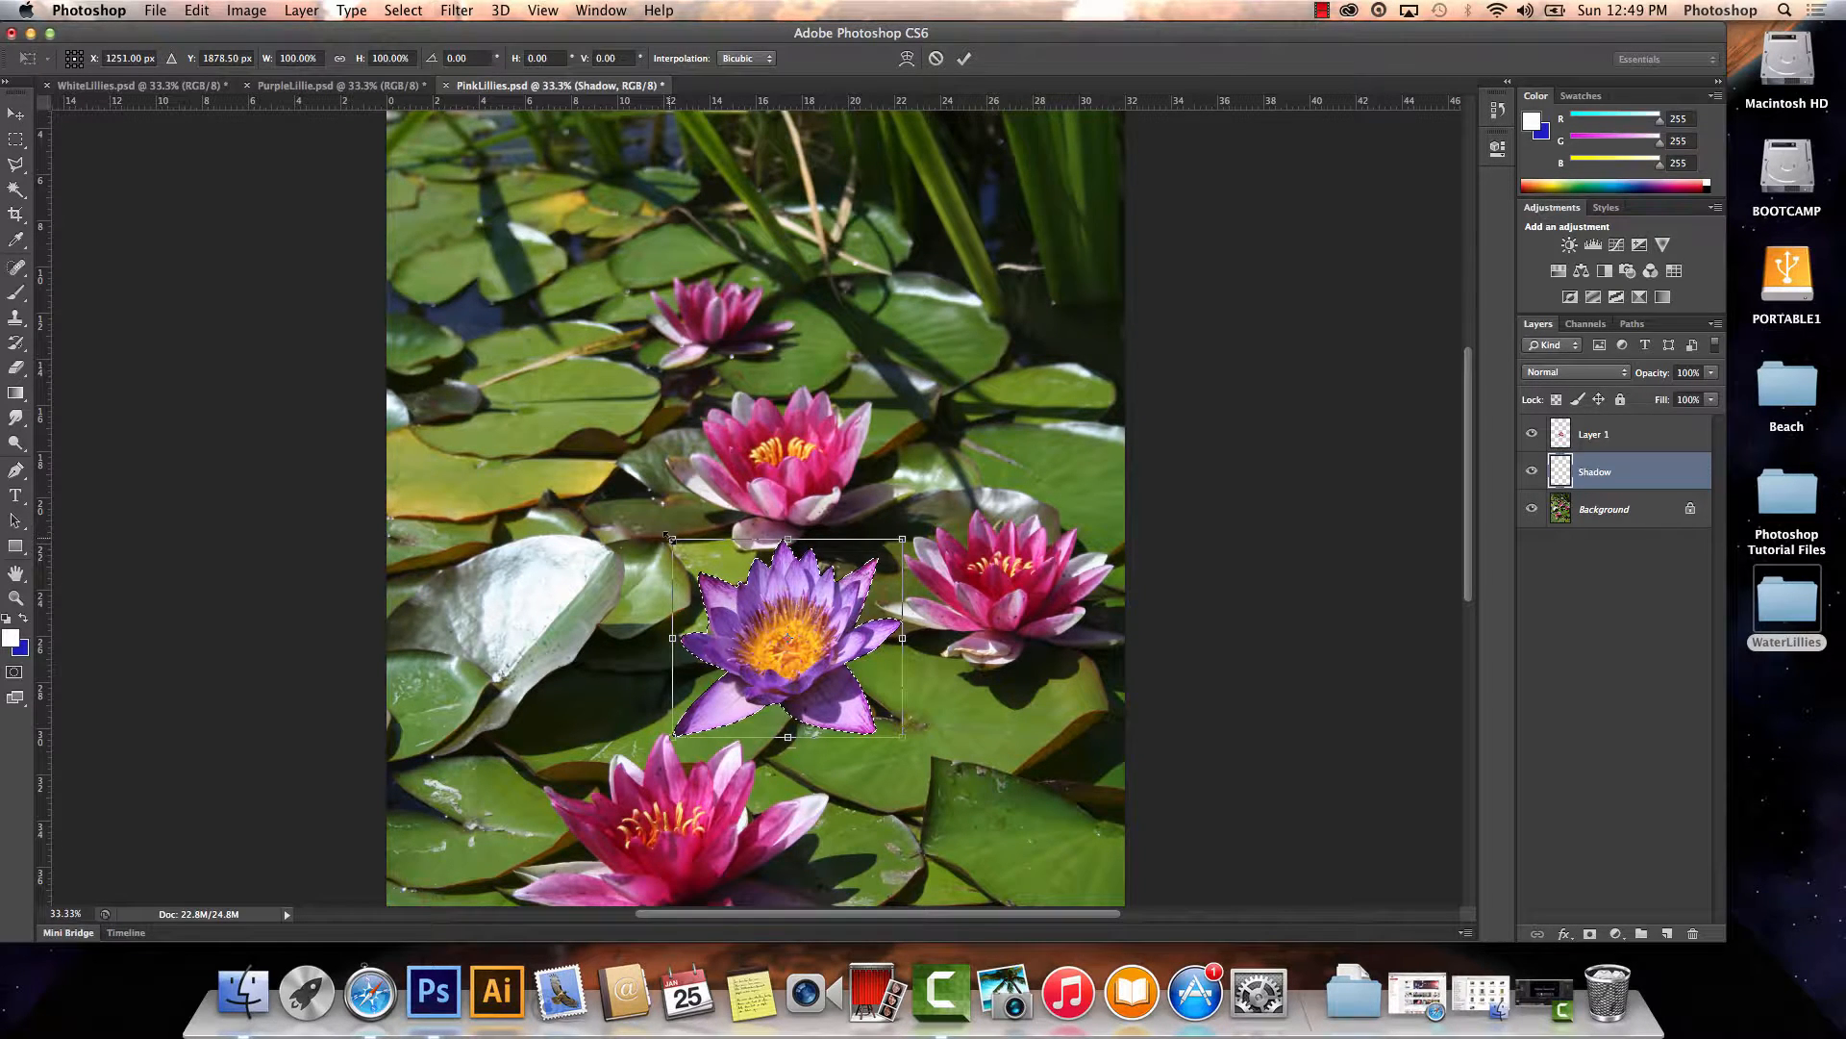
drag(666, 535, 639, 525)
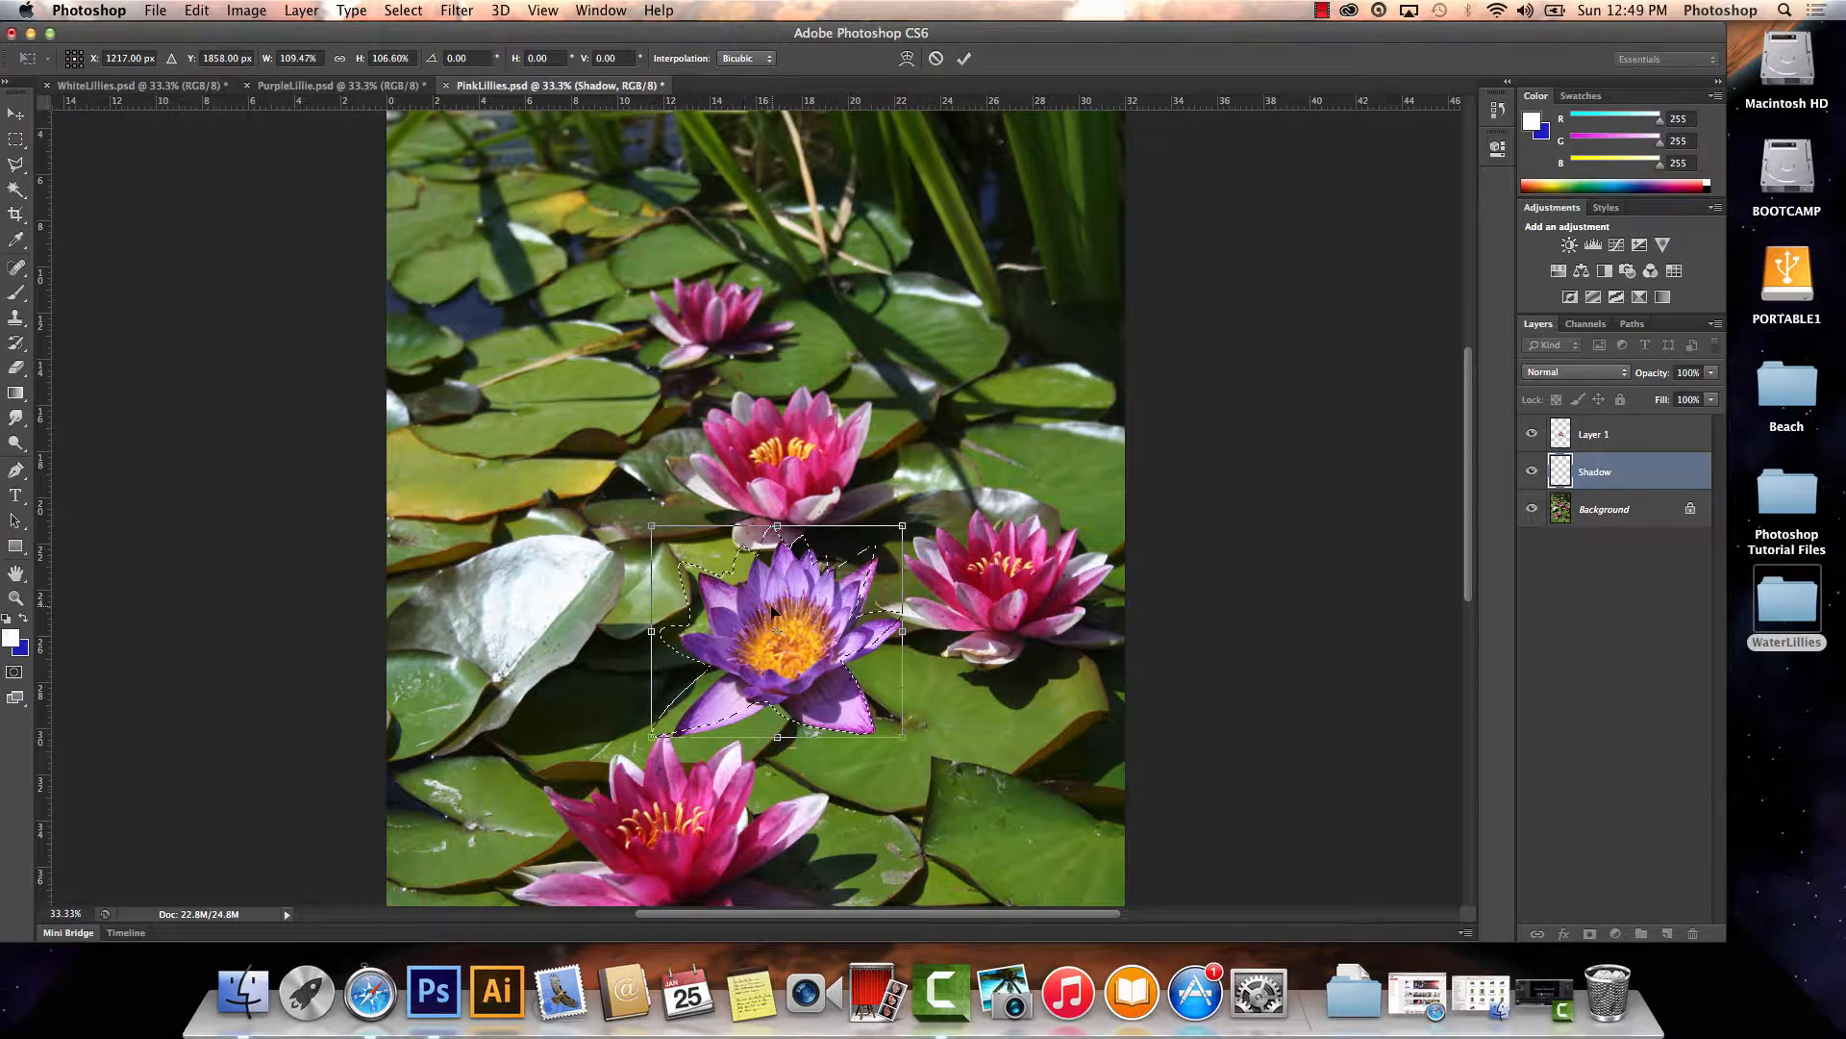
drag(787, 616, 791, 621)
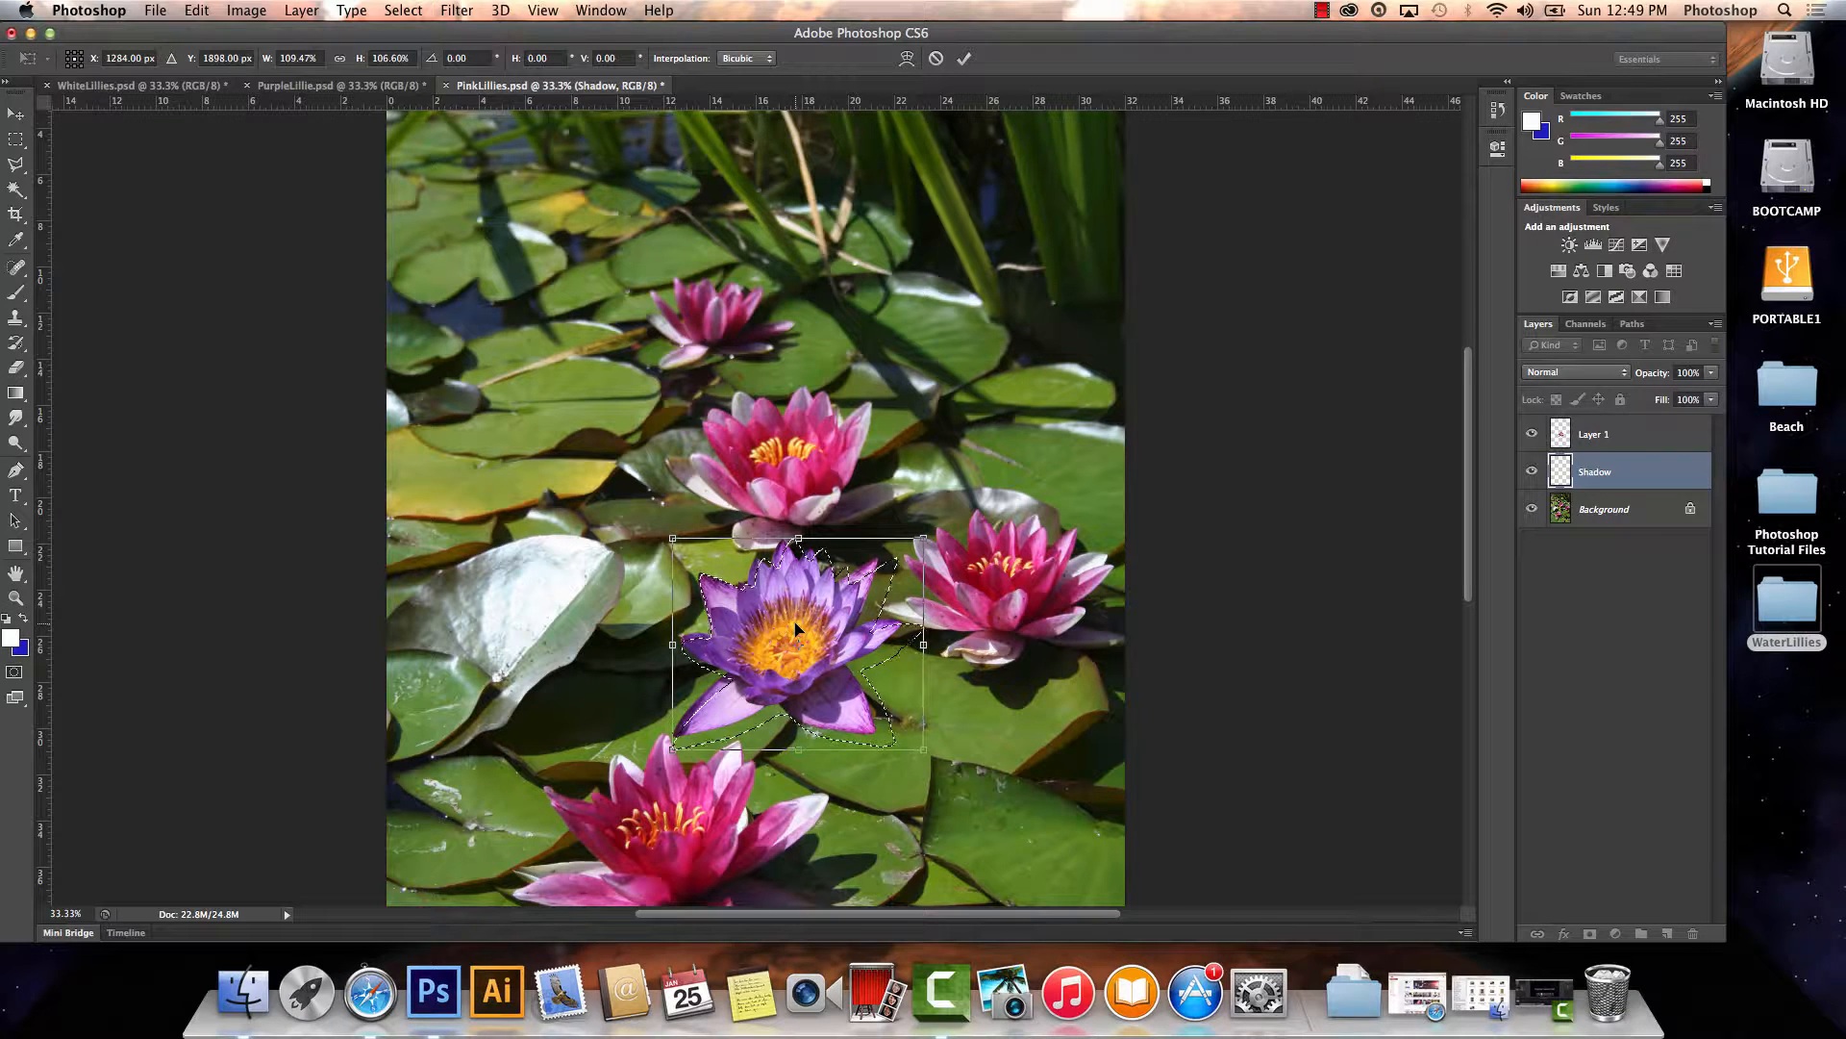
drag(924, 749, 927, 753)
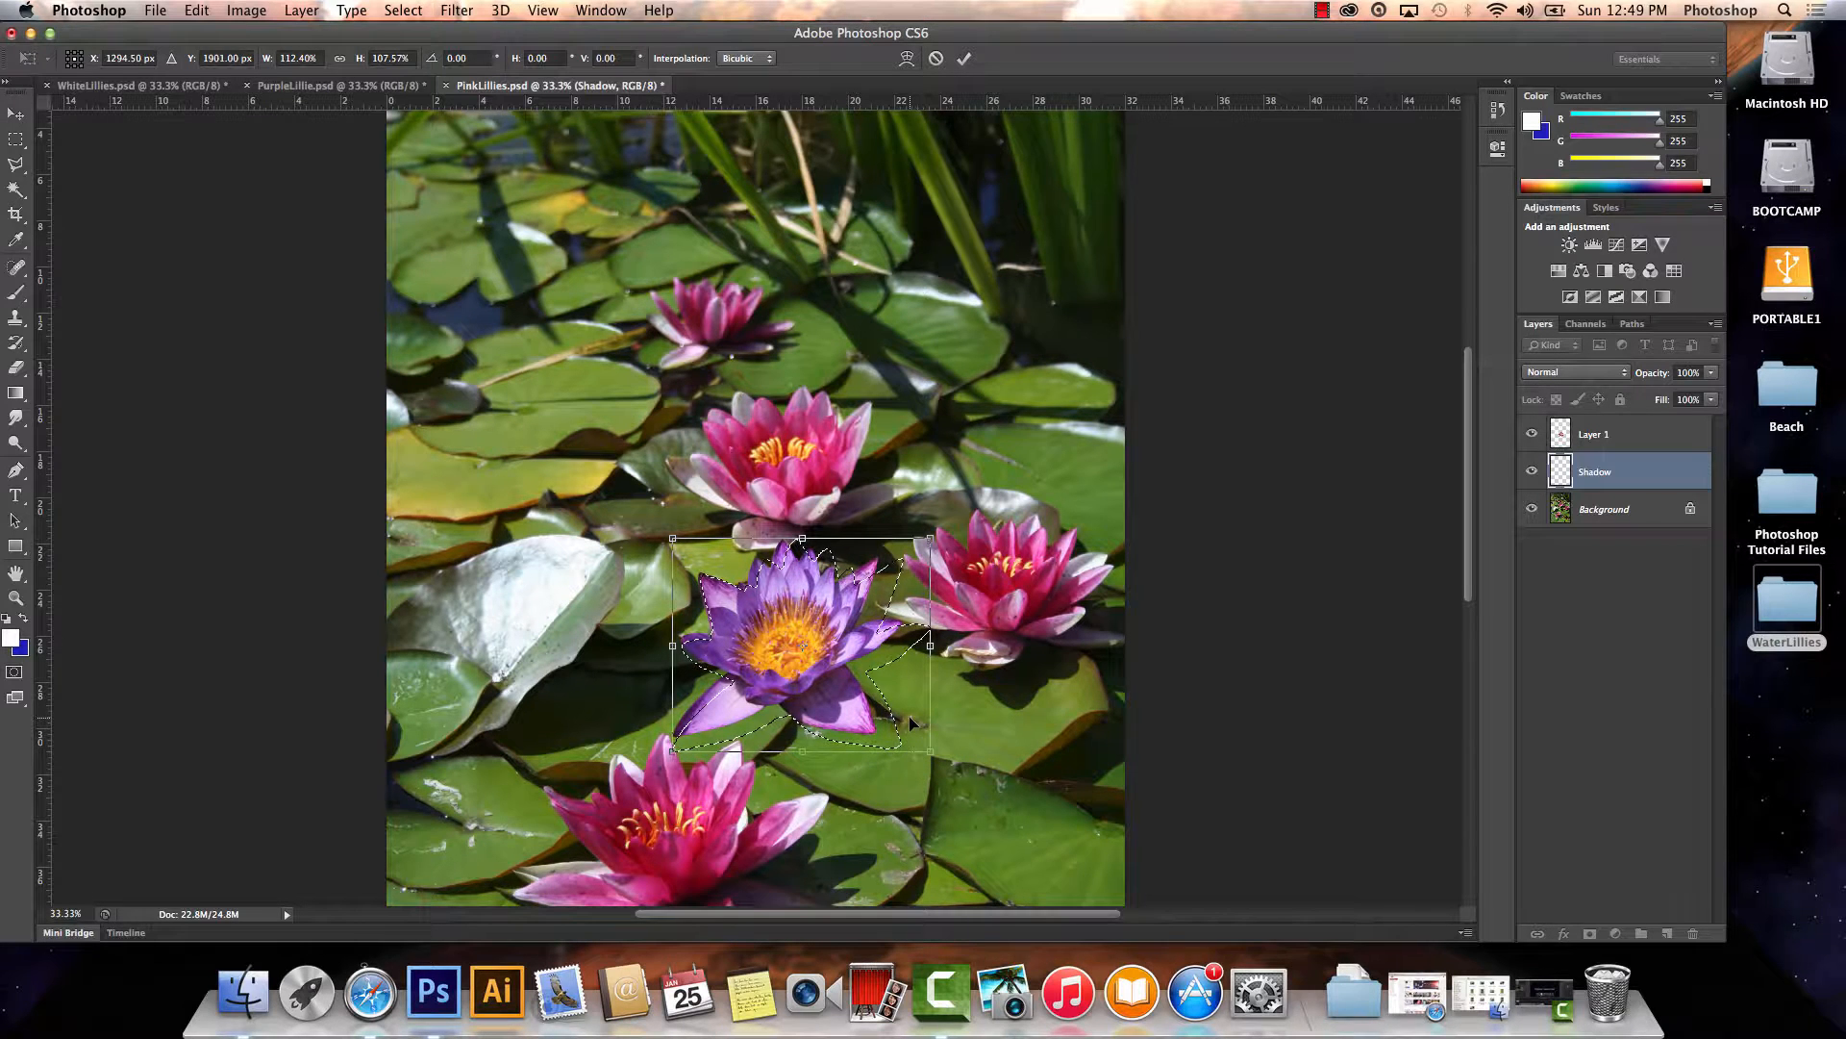
click(964, 58)
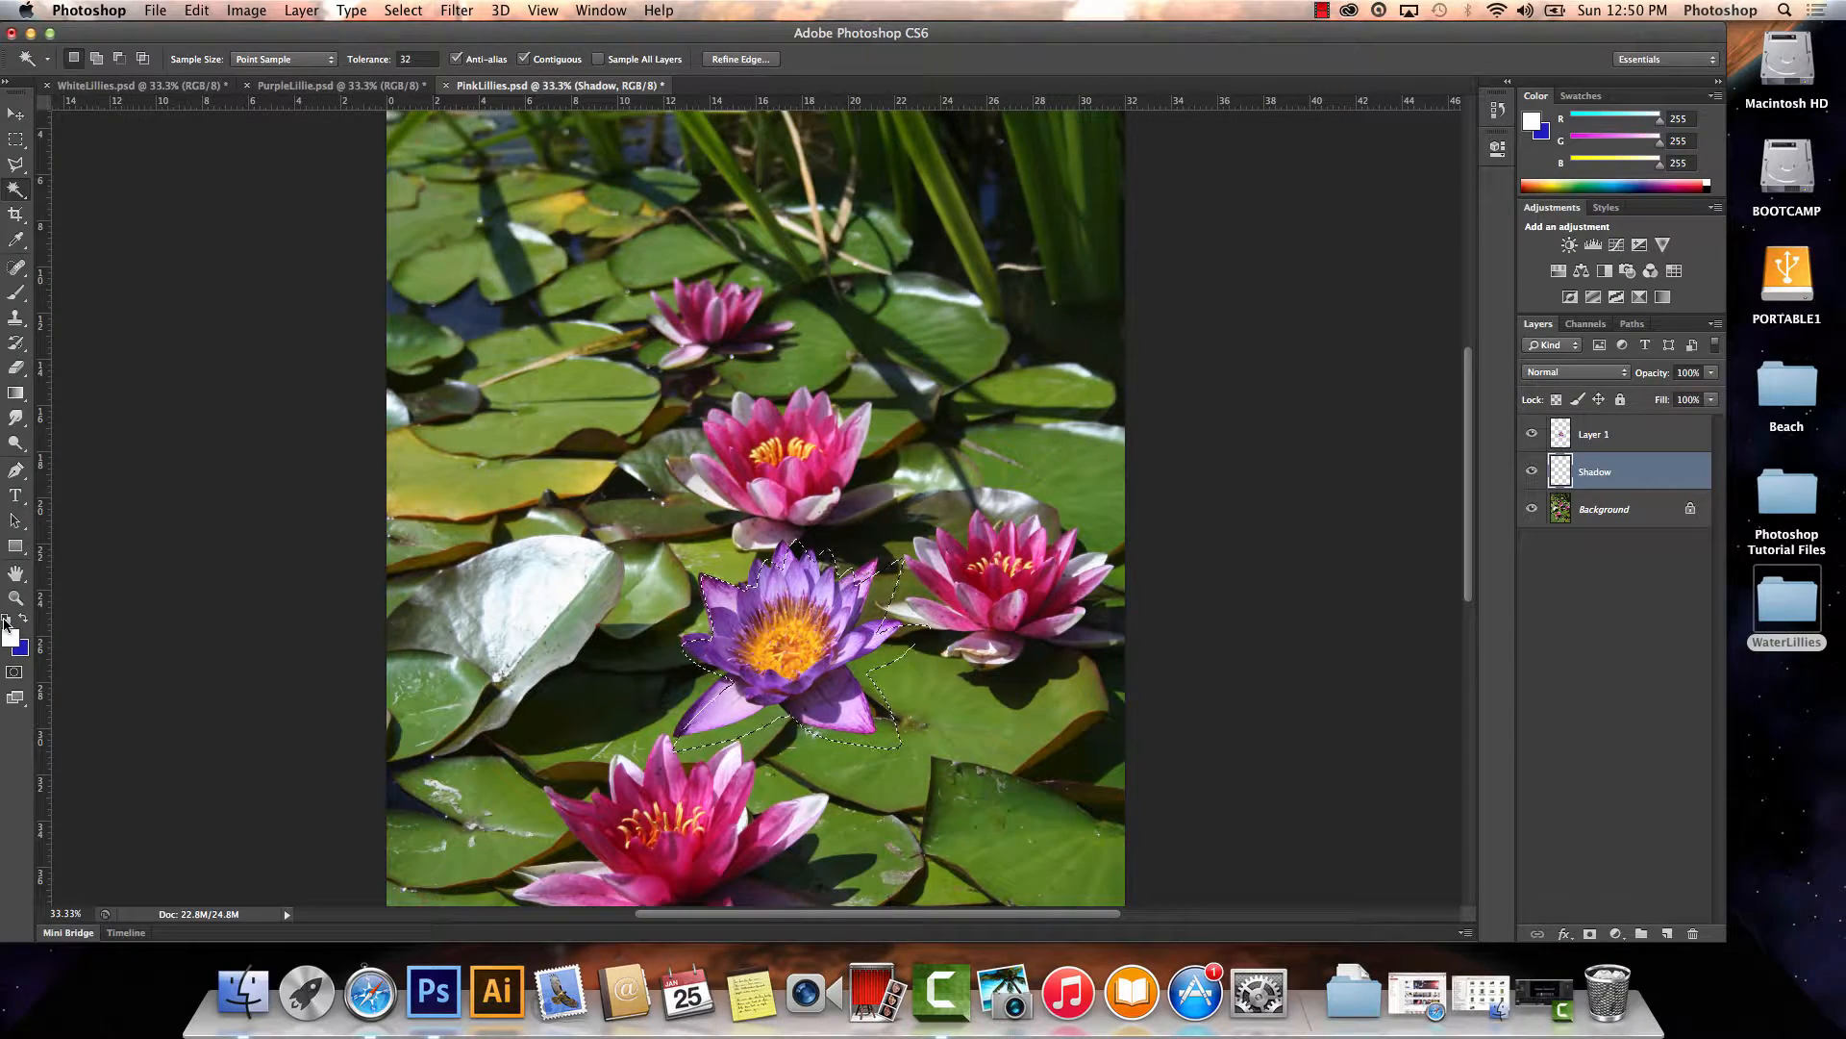
Restore the default black and white colors and fill the selection on the Shadow layer with black using the Paint Bucket
click(7, 621)
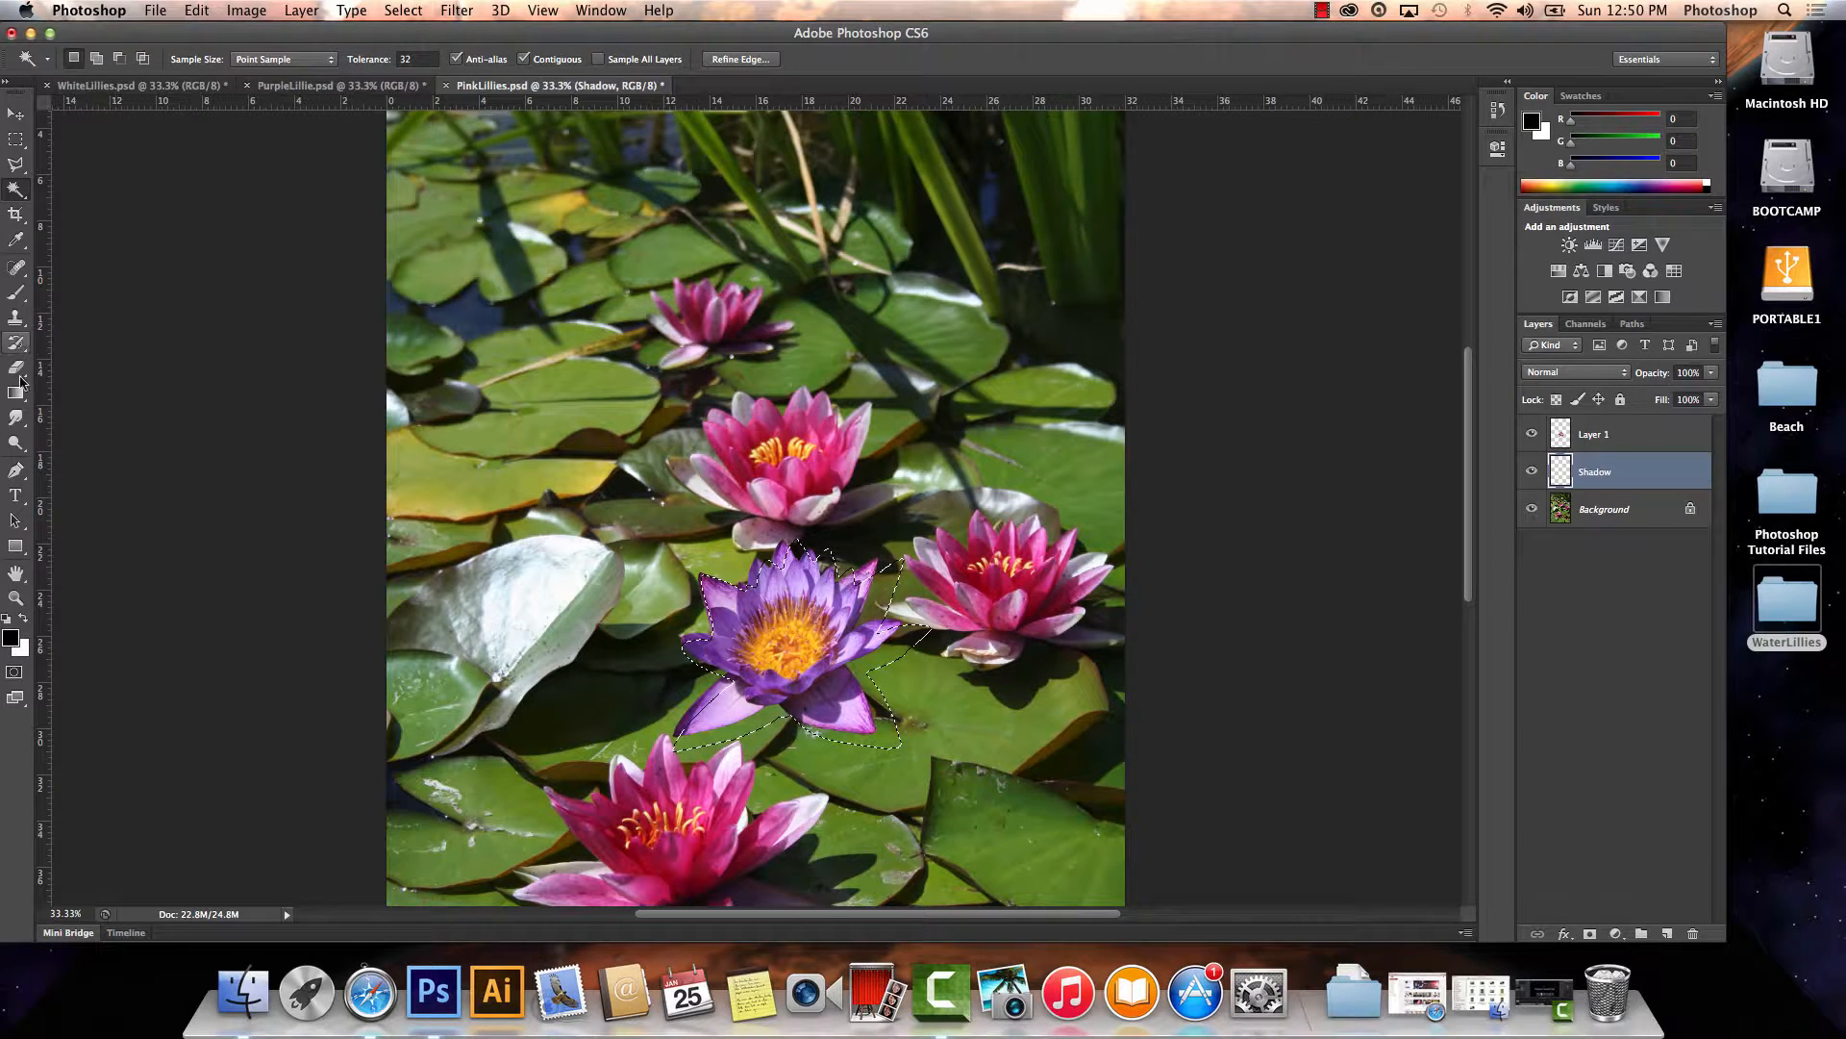
click(17, 397)
right_click(17, 397)
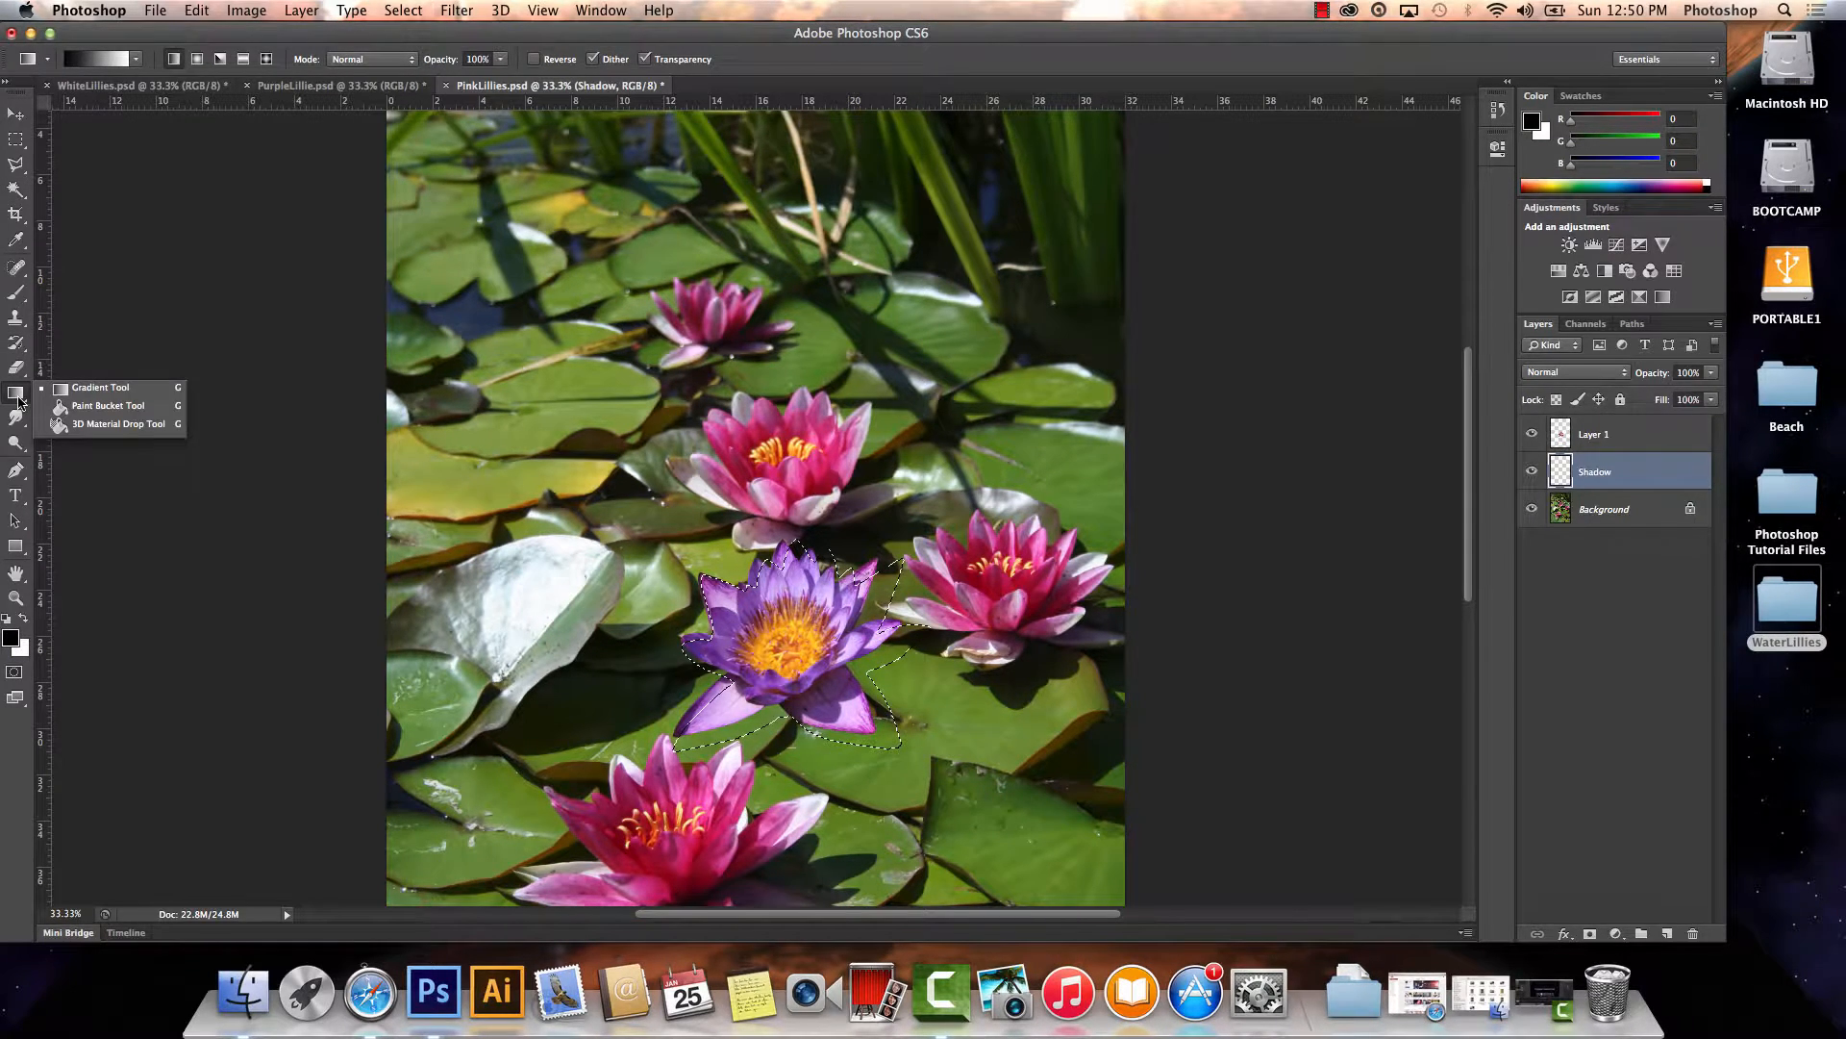
click(86, 405)
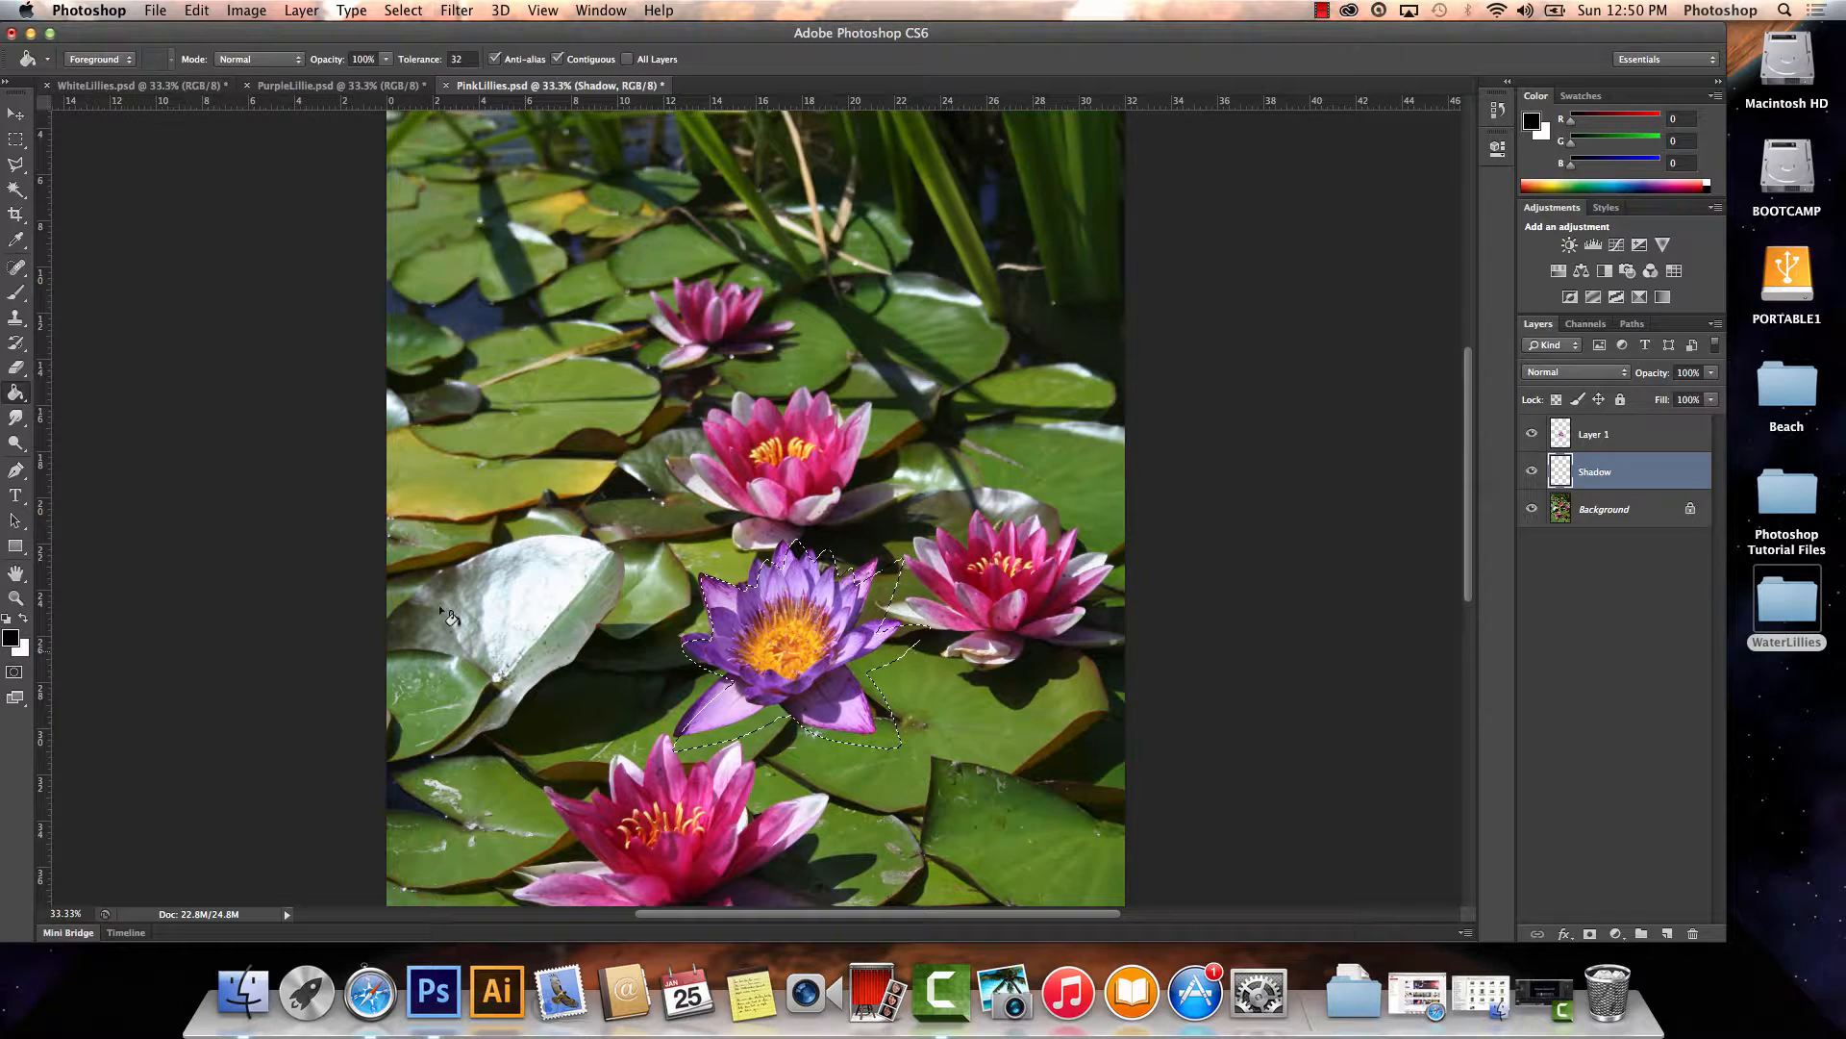
click(813, 627)
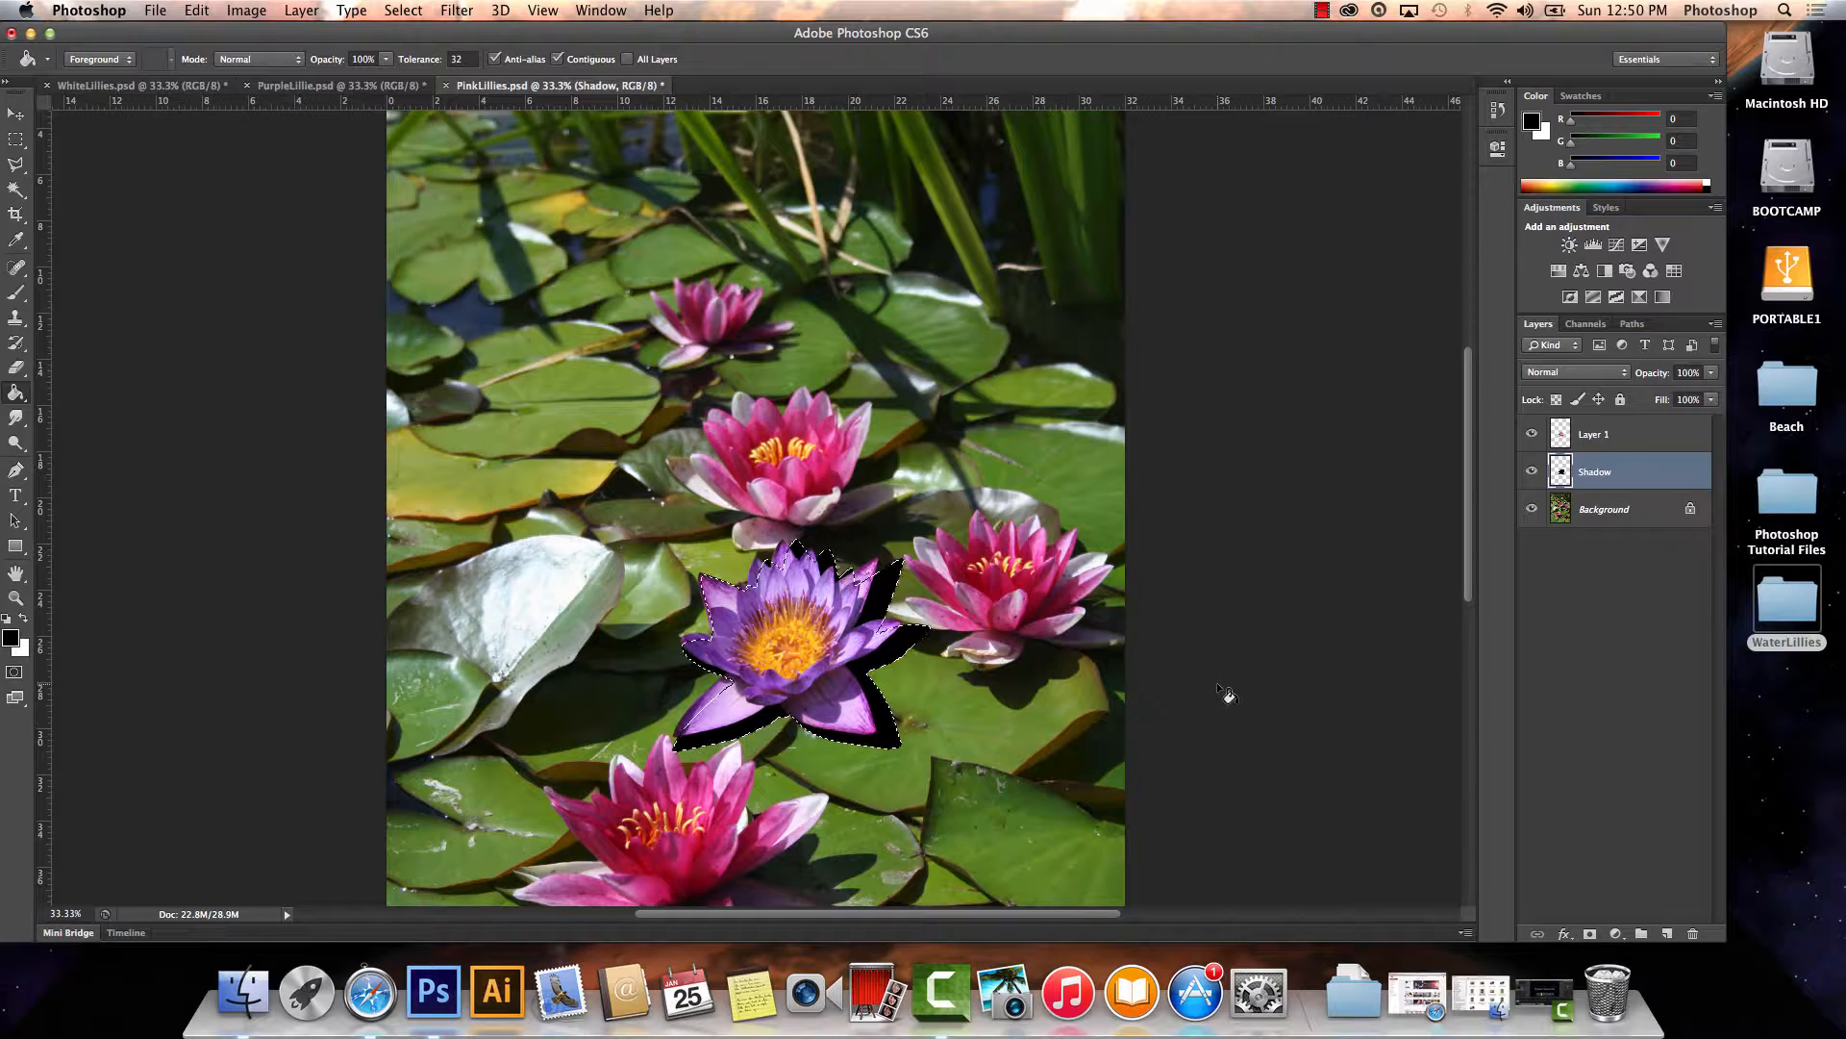
Lower the Shadow layer's opacity to 55% and deselect the lily outline
click(1711, 373)
click(1714, 398)
click(1713, 377)
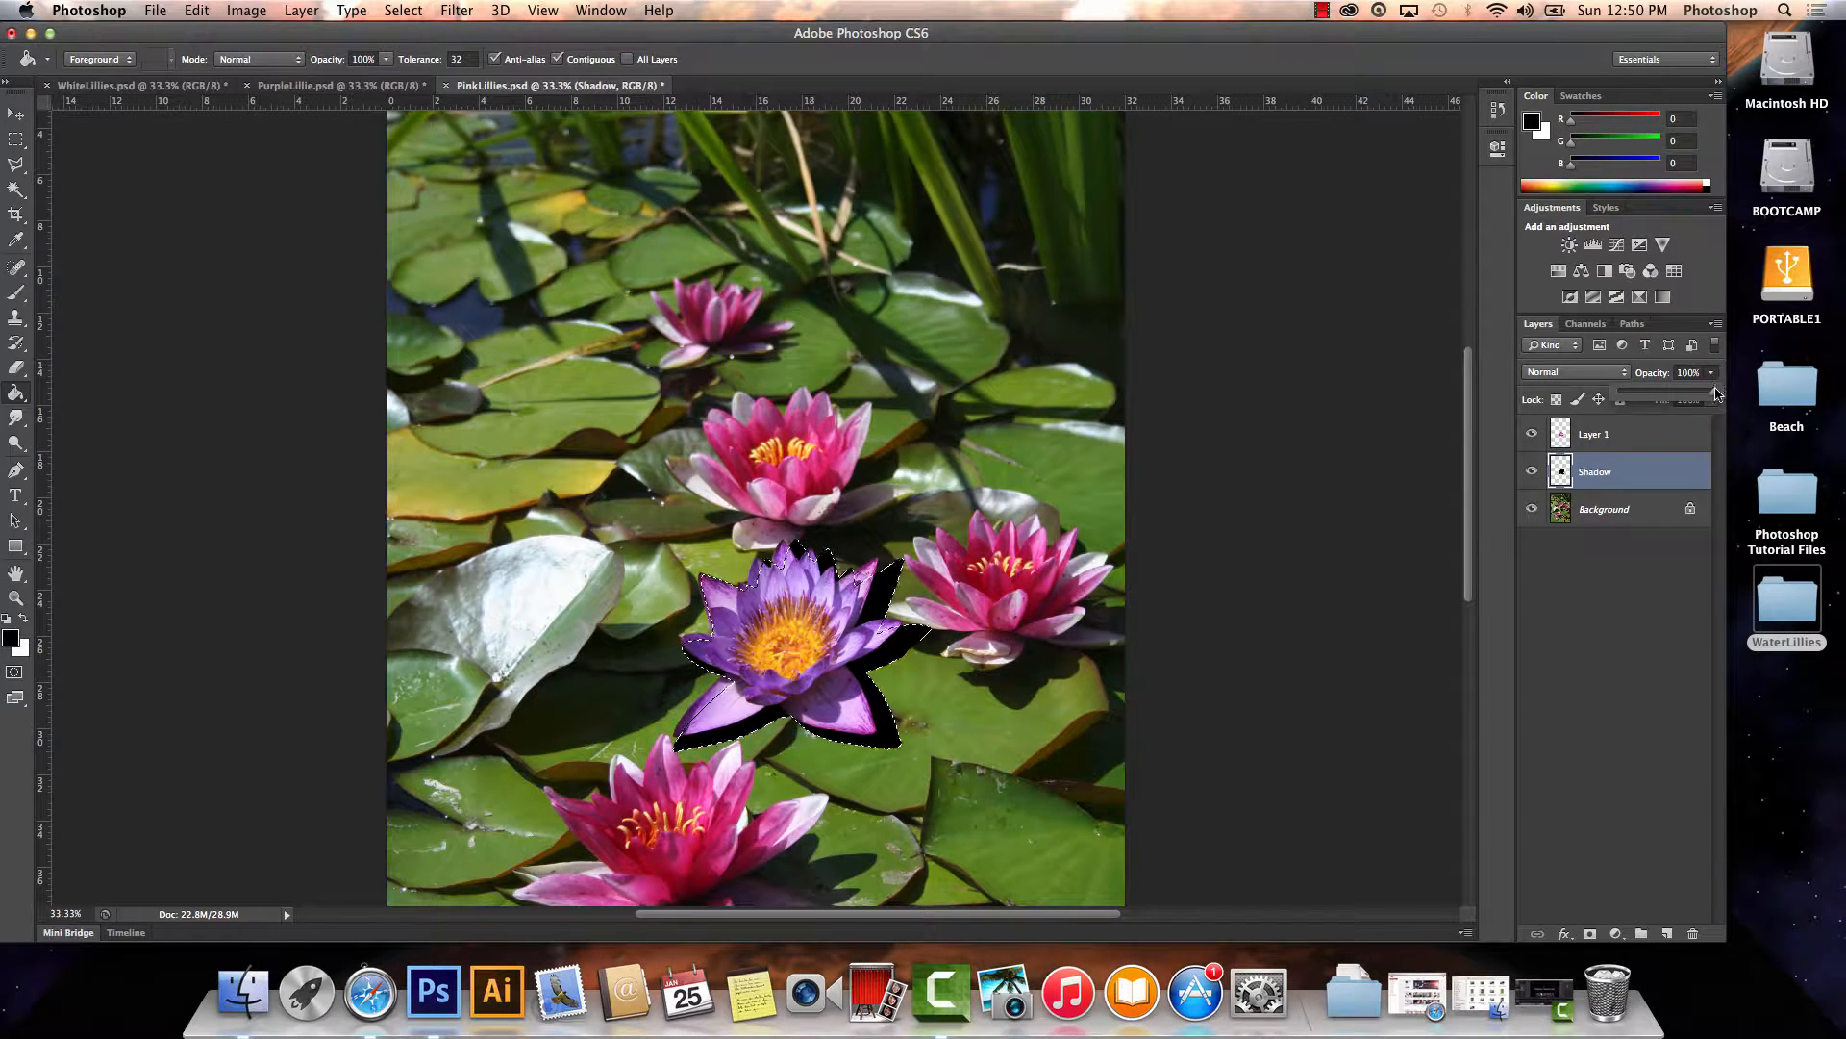
drag(1717, 393, 1668, 401)
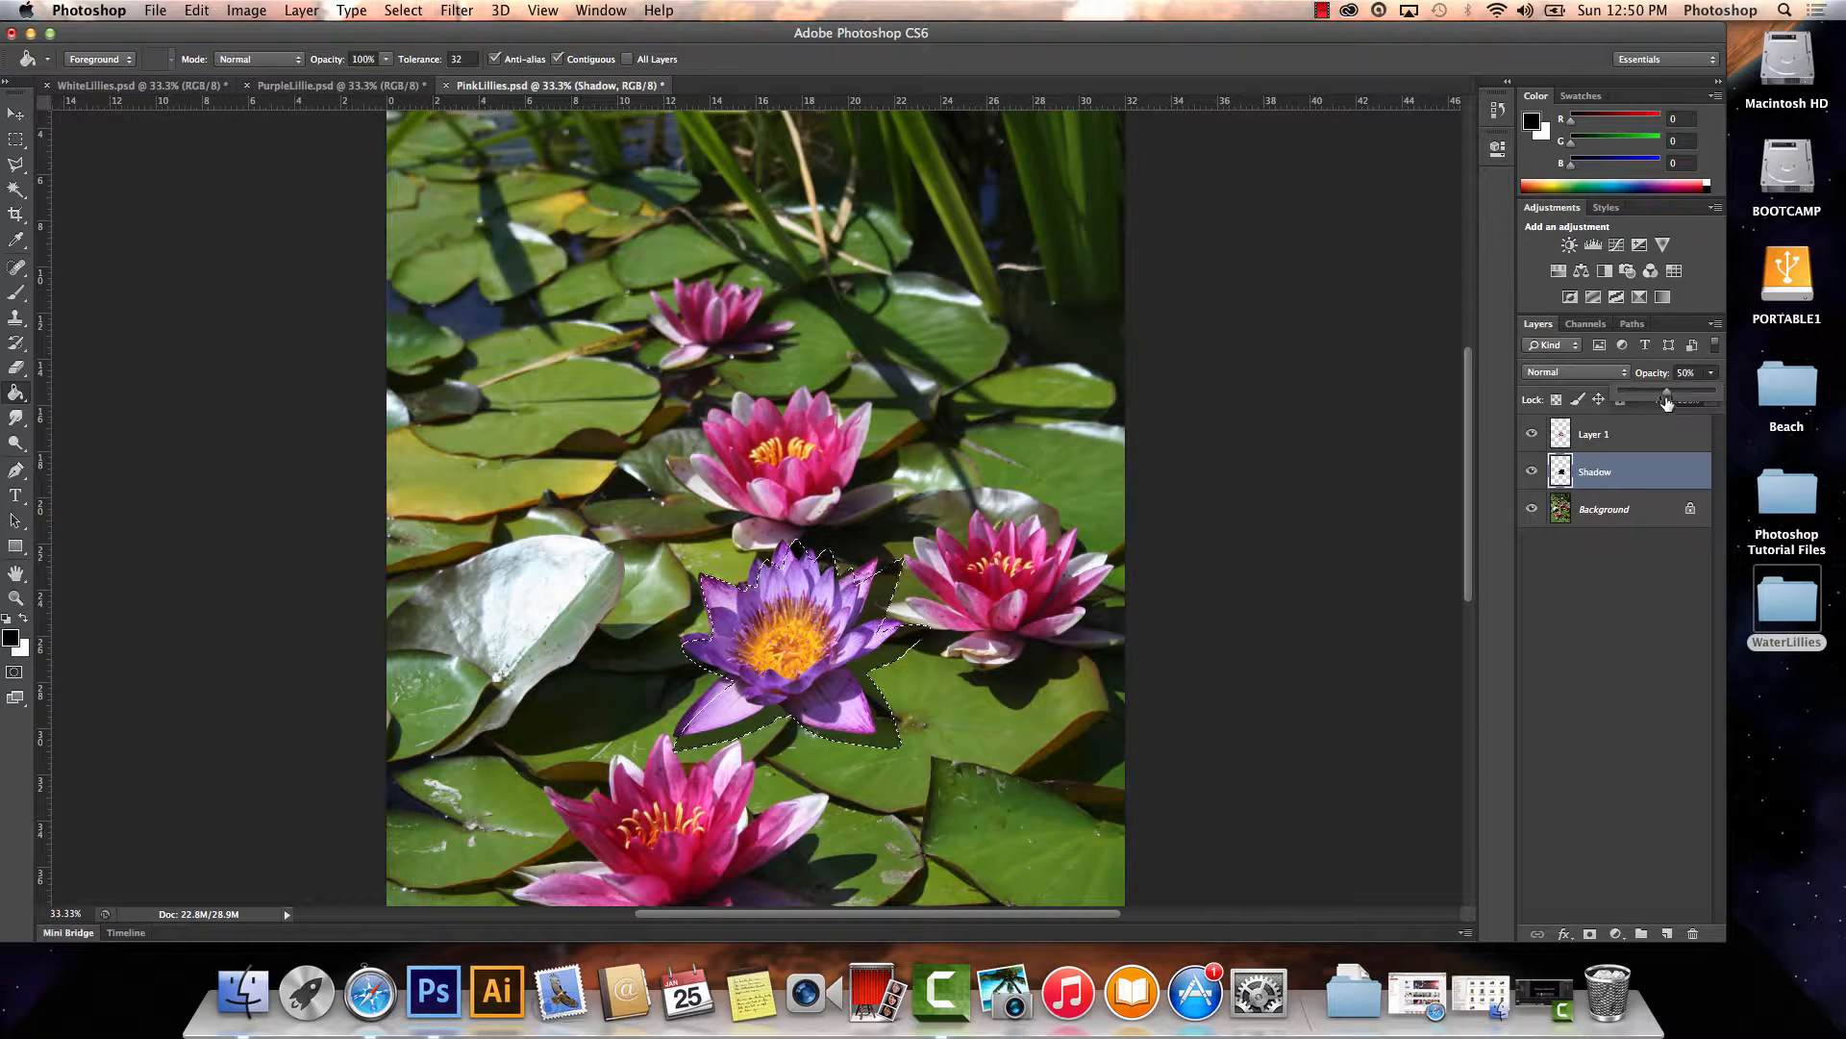
drag(1667, 408, 1671, 400)
click(421, 11)
click(428, 53)
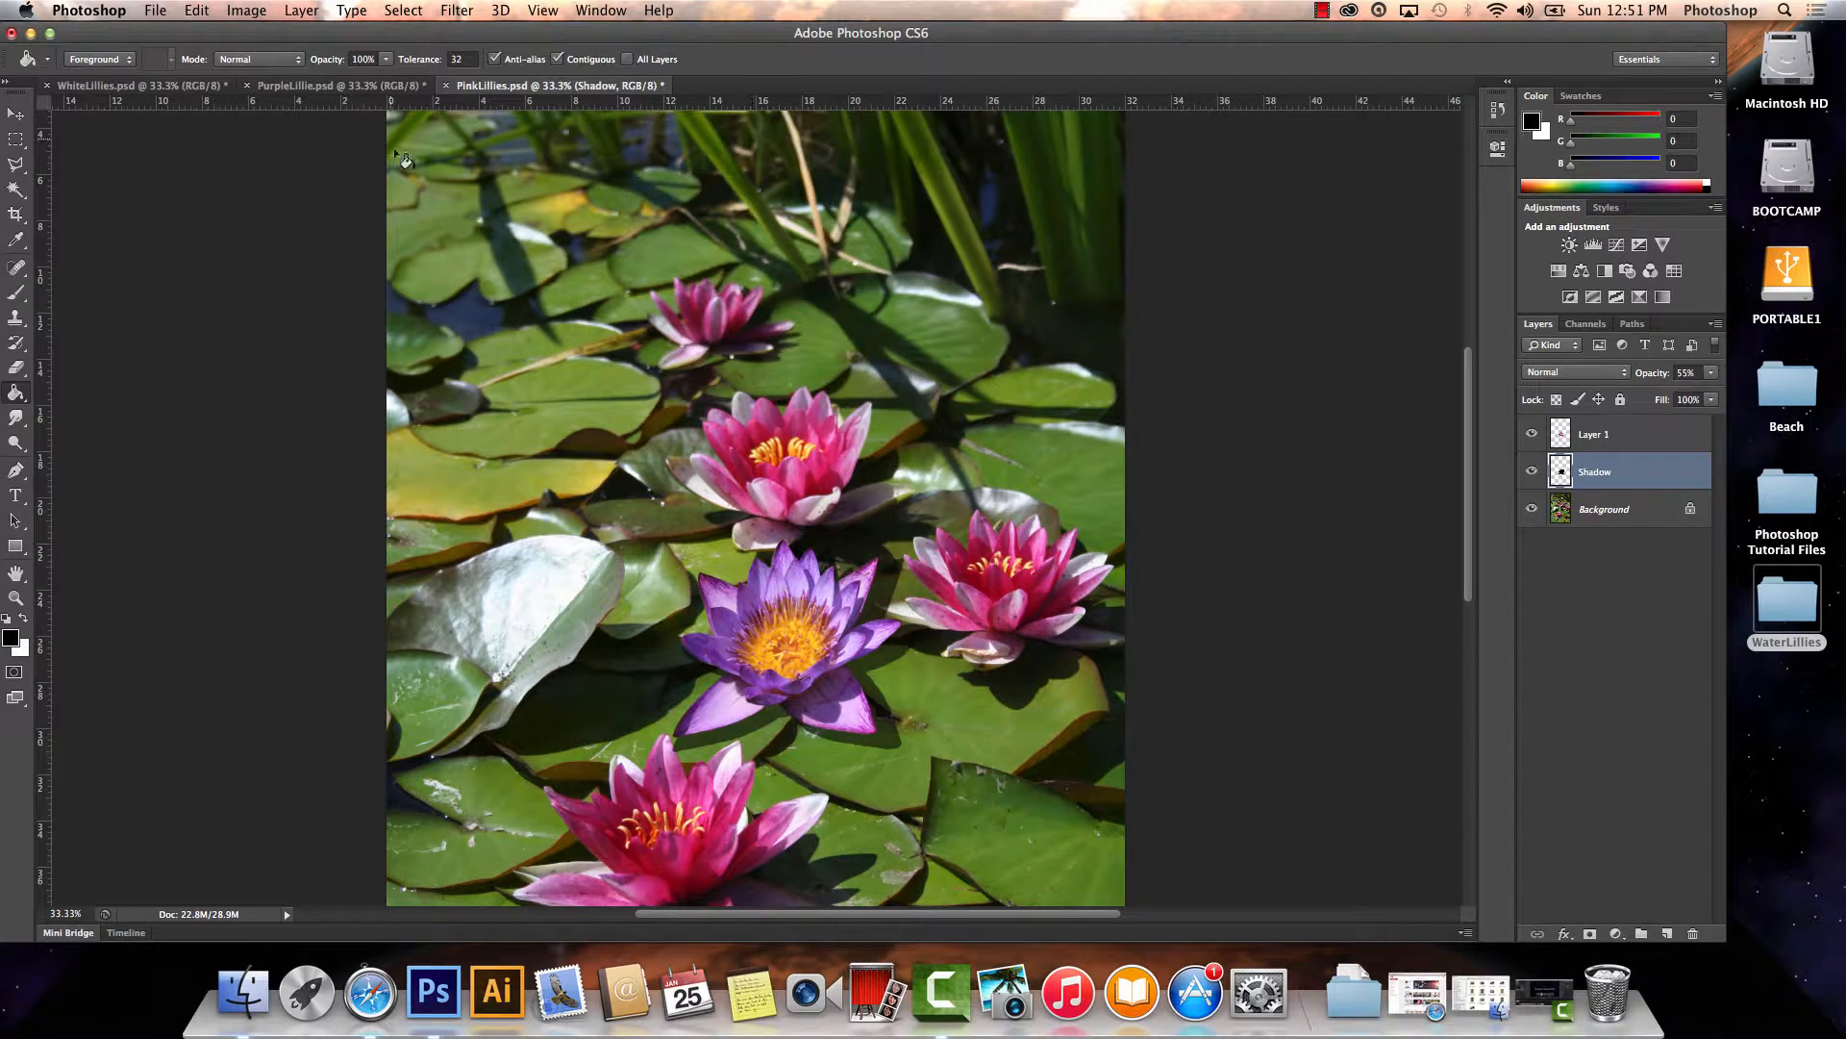
Distort the shadow by pulling its upper-right and lower-left corners inward and its lower-right corner slightly down, and apply the transform
click(197, 10)
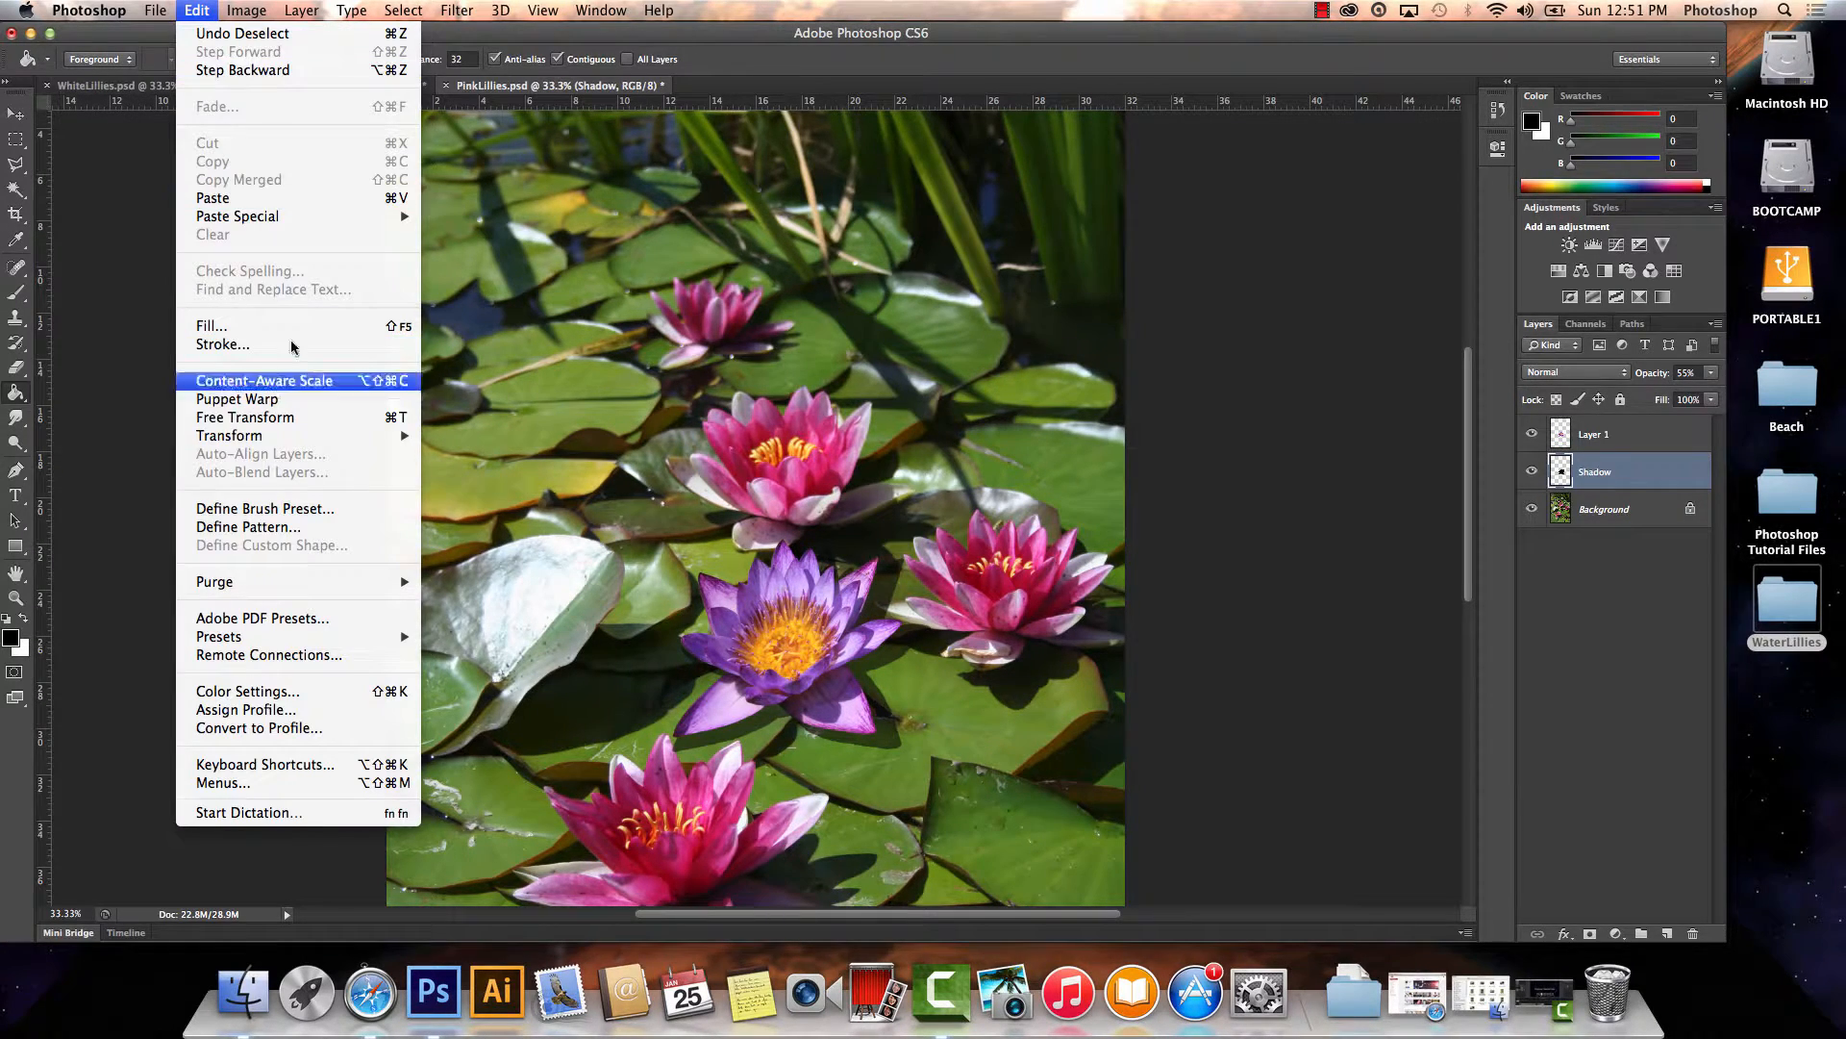
mouse_move(373, 439)
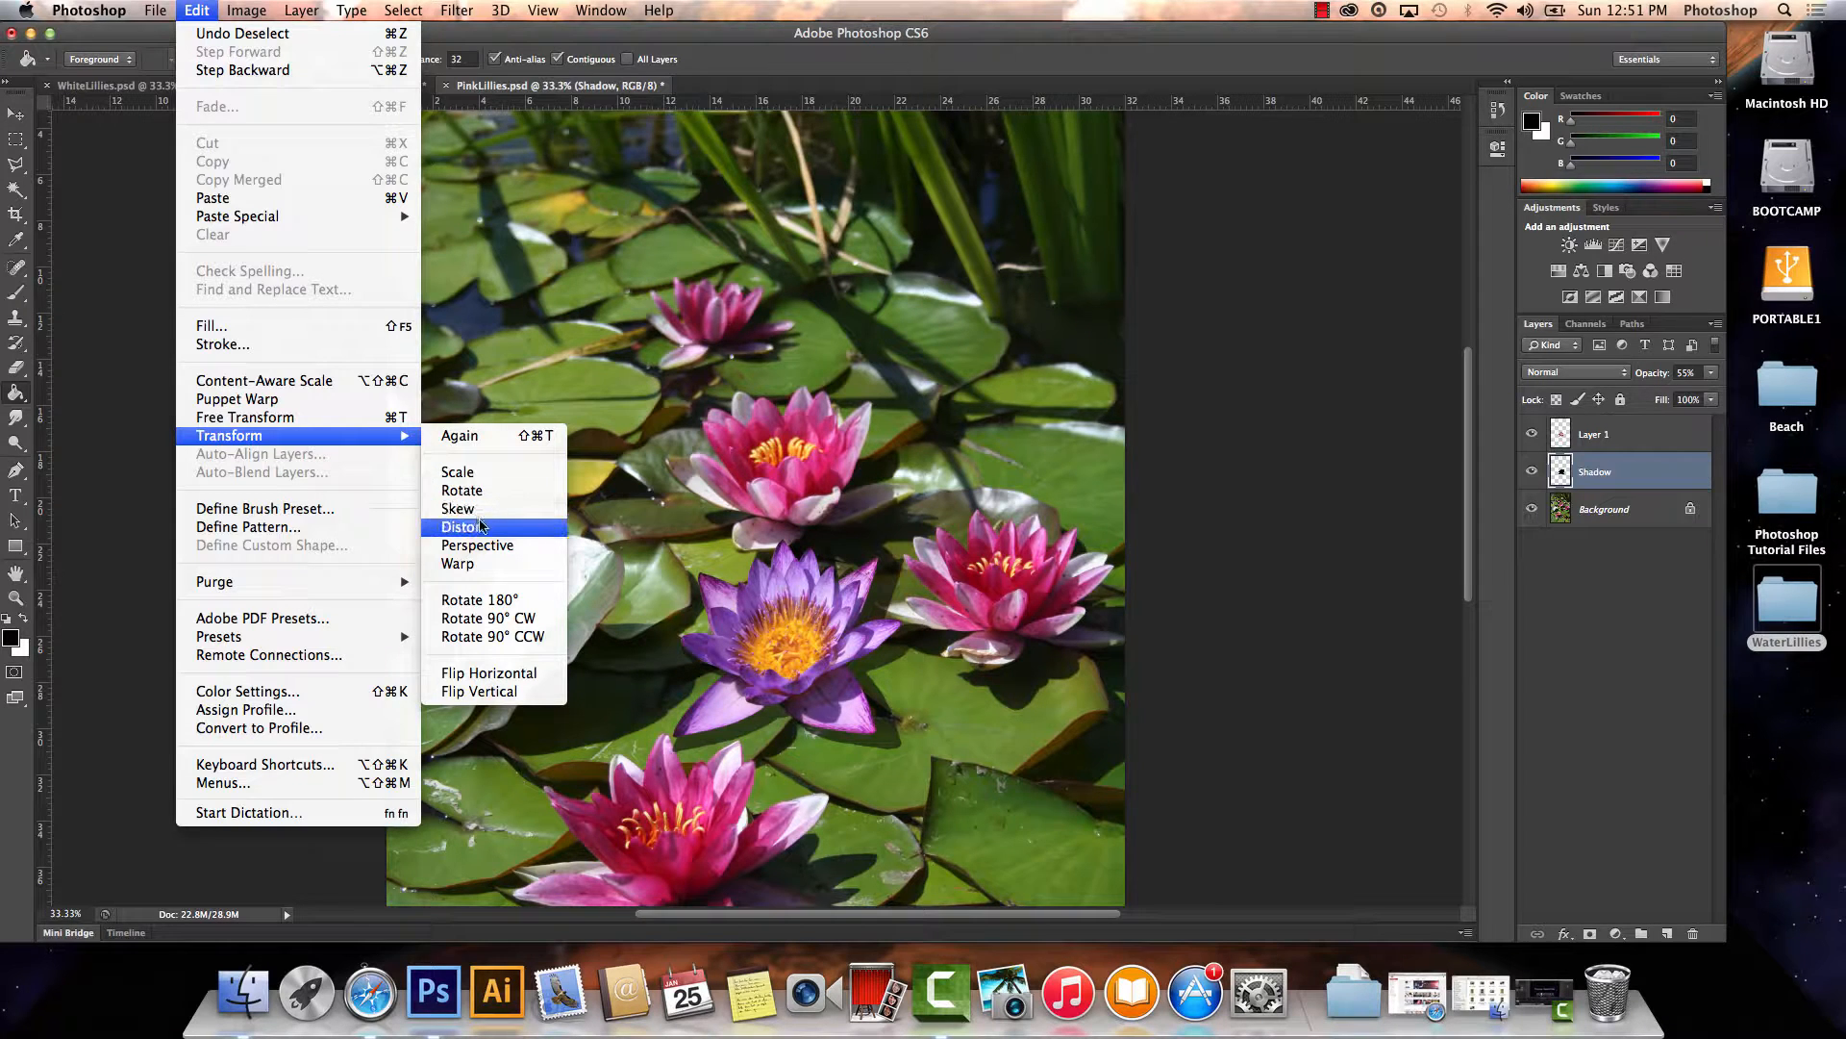
click(481, 527)
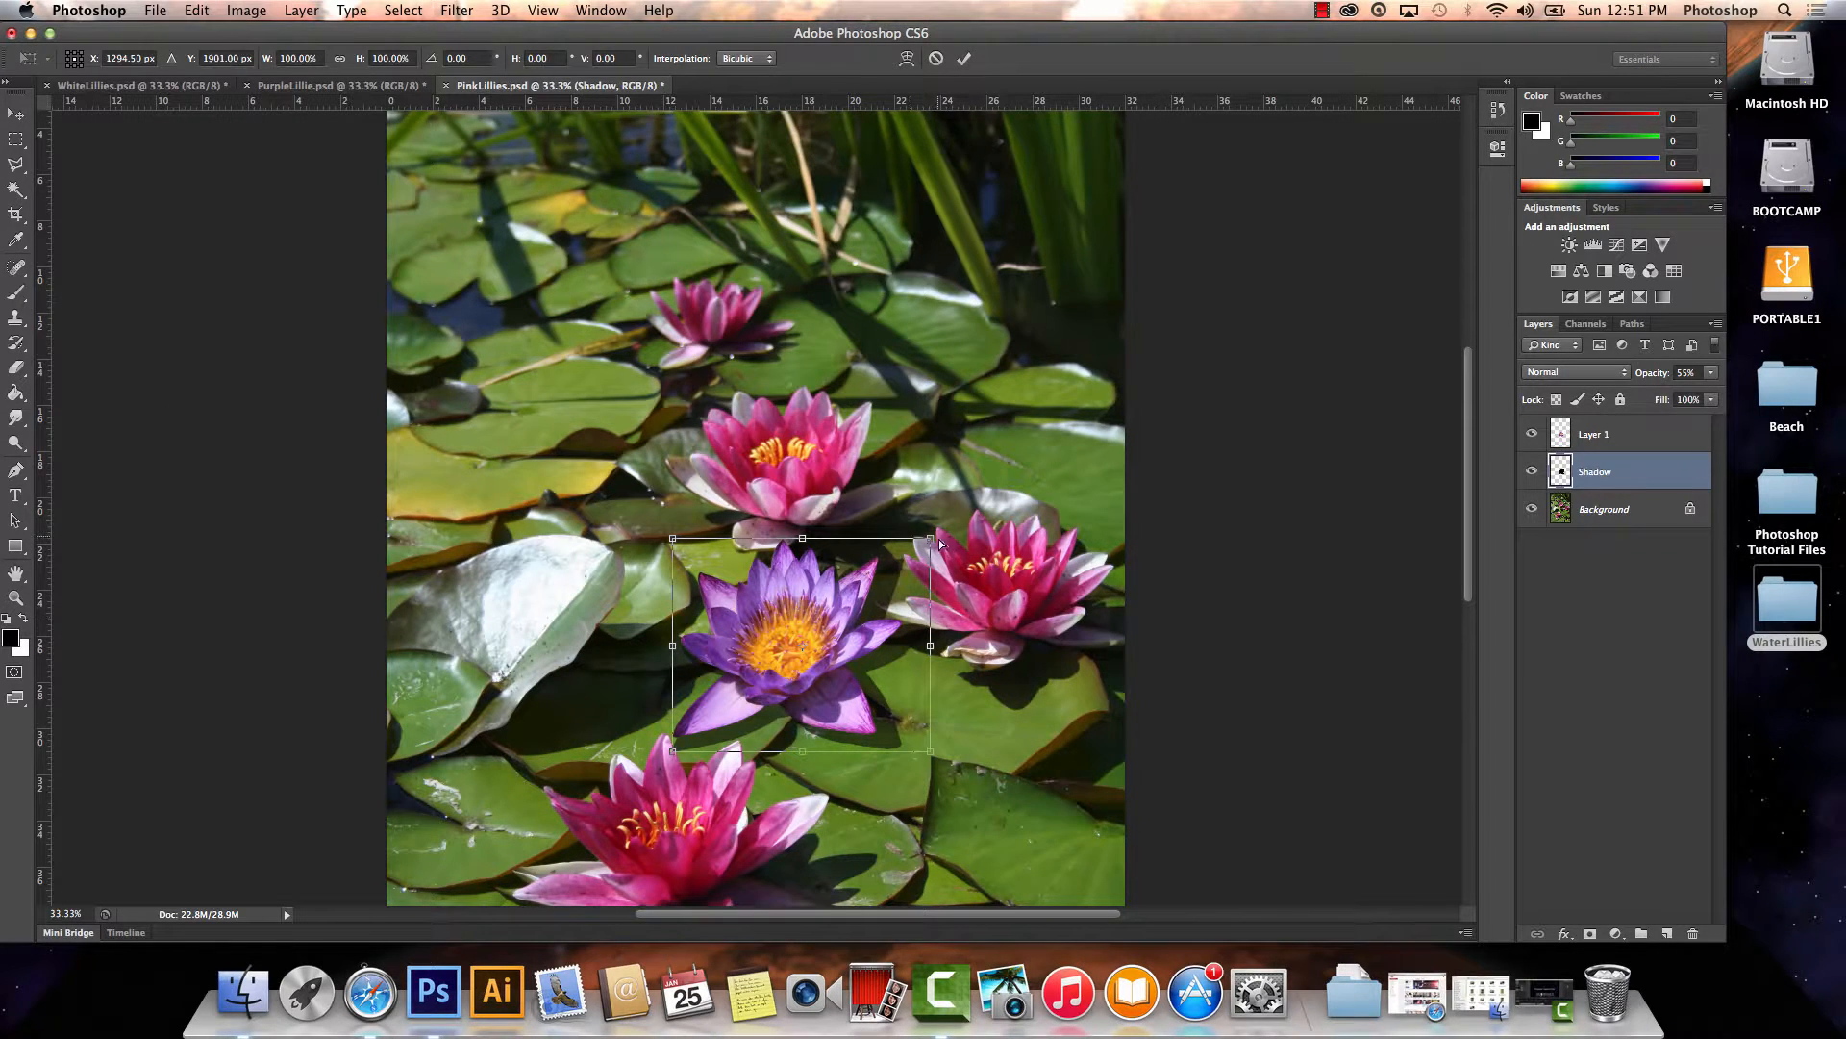
drag(932, 538, 897, 581)
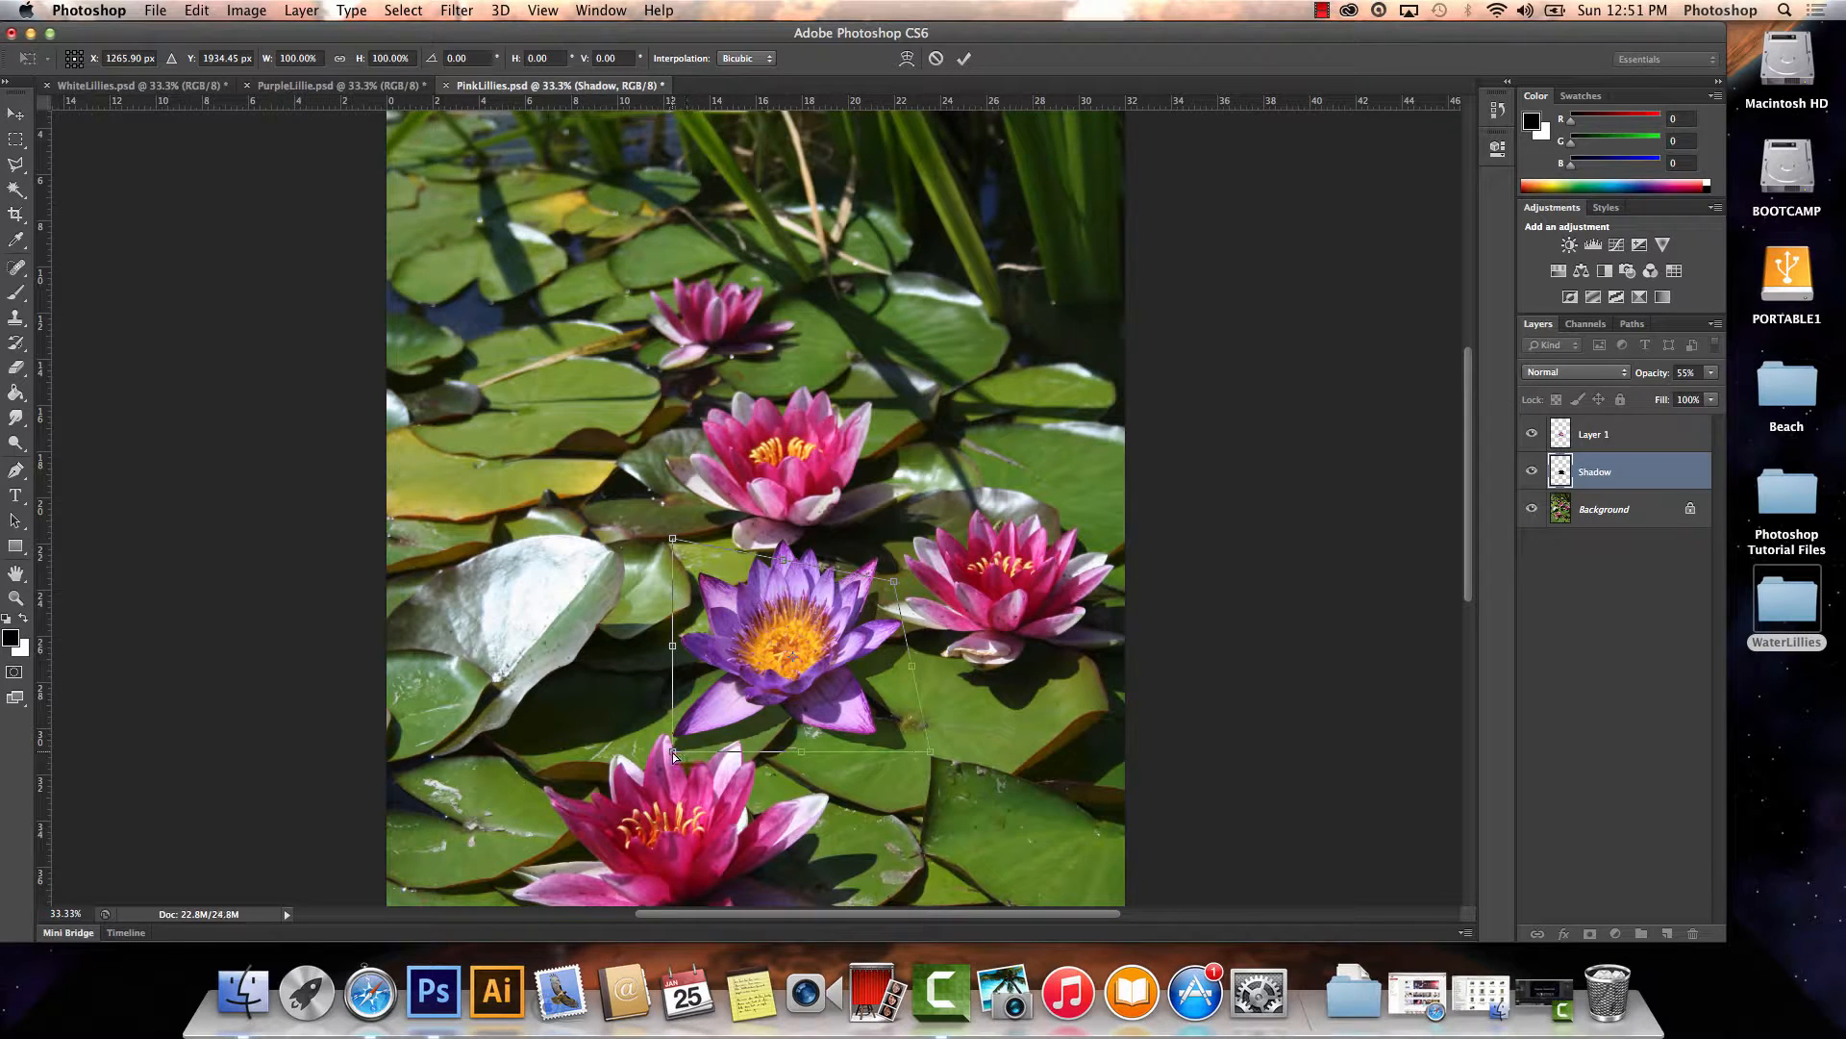
drag(673, 755, 745, 763)
drag(931, 752, 839, 765)
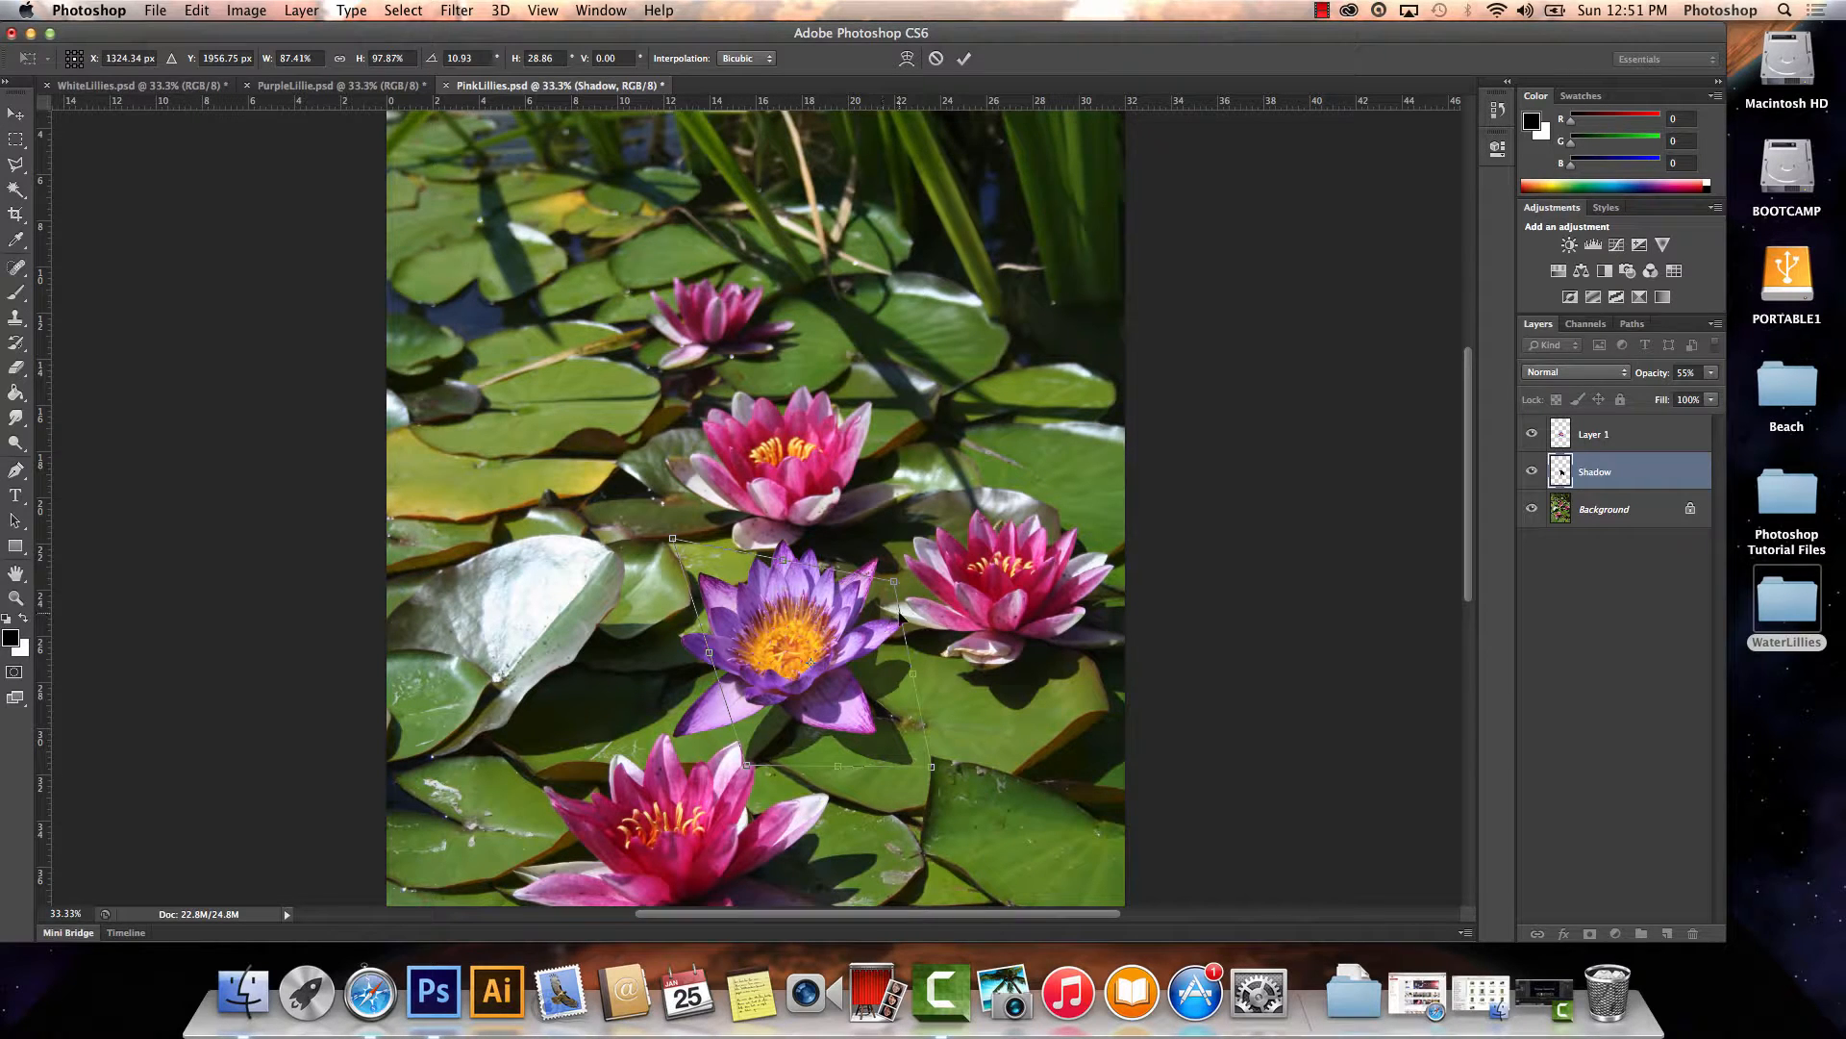
drag(896, 579, 897, 553)
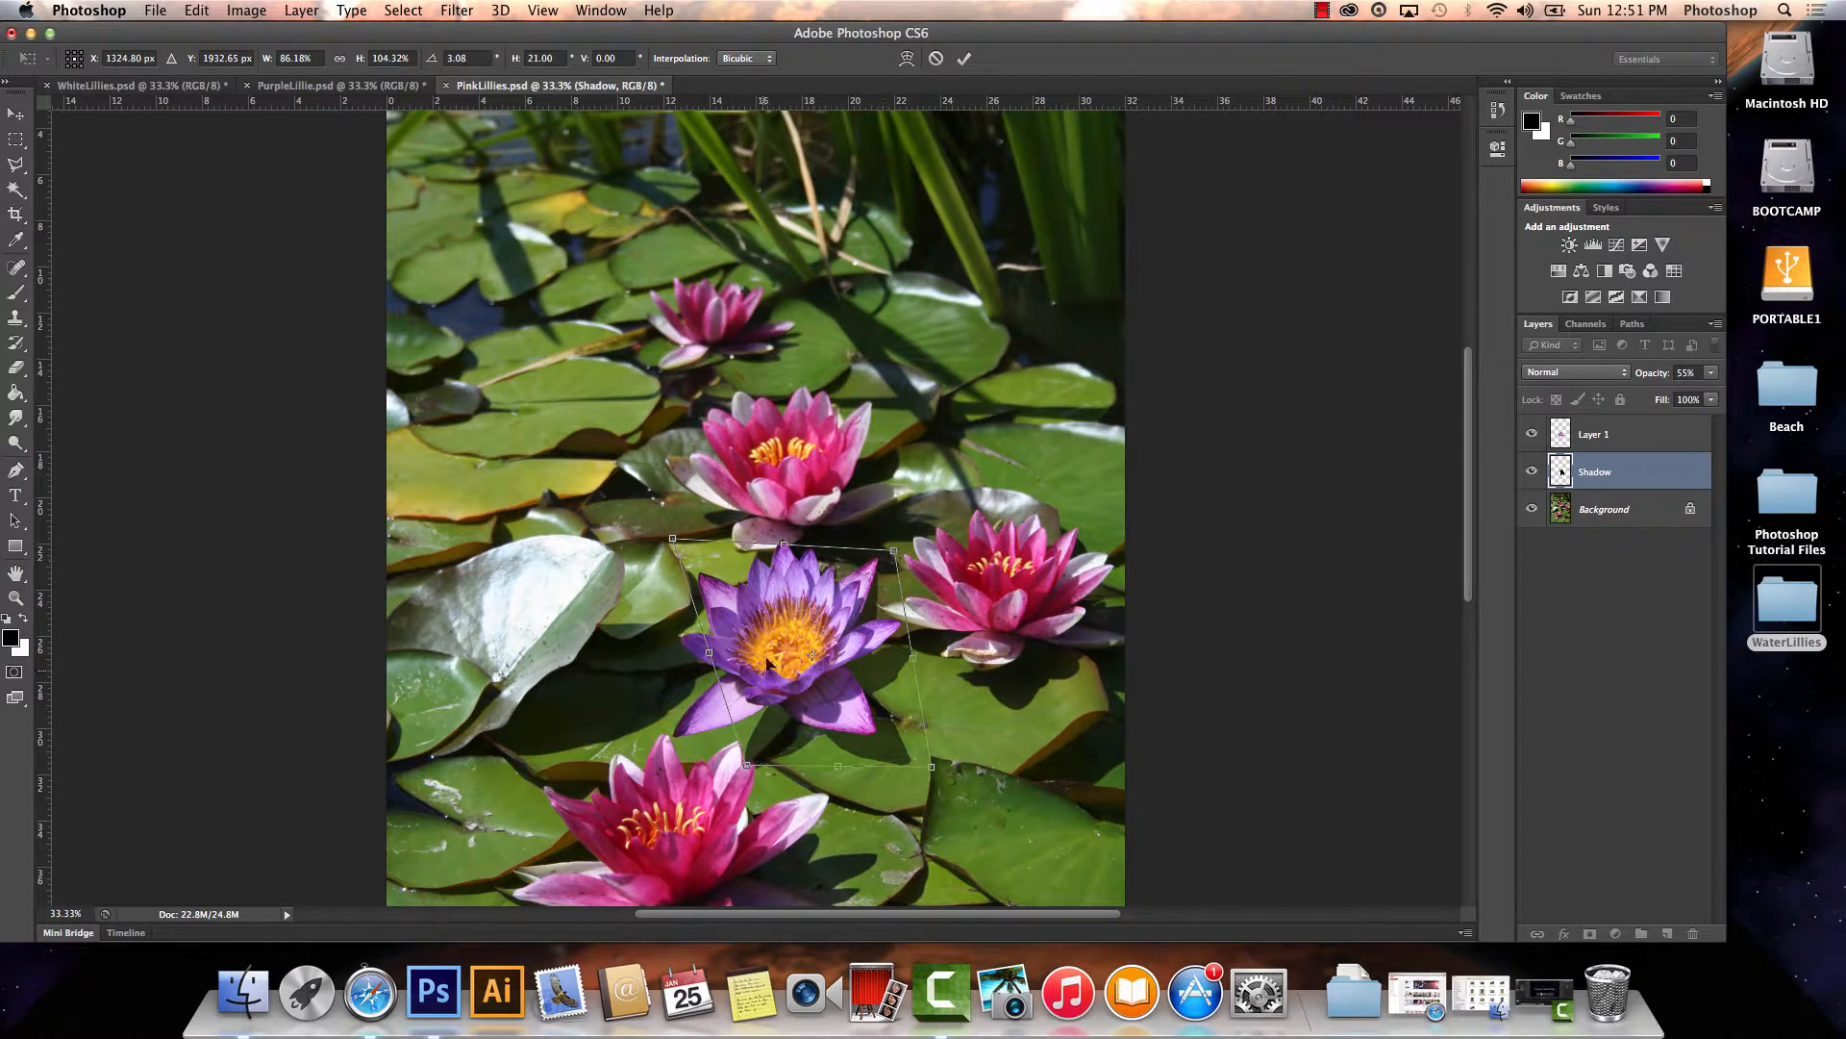
drag(745, 767, 716, 760)
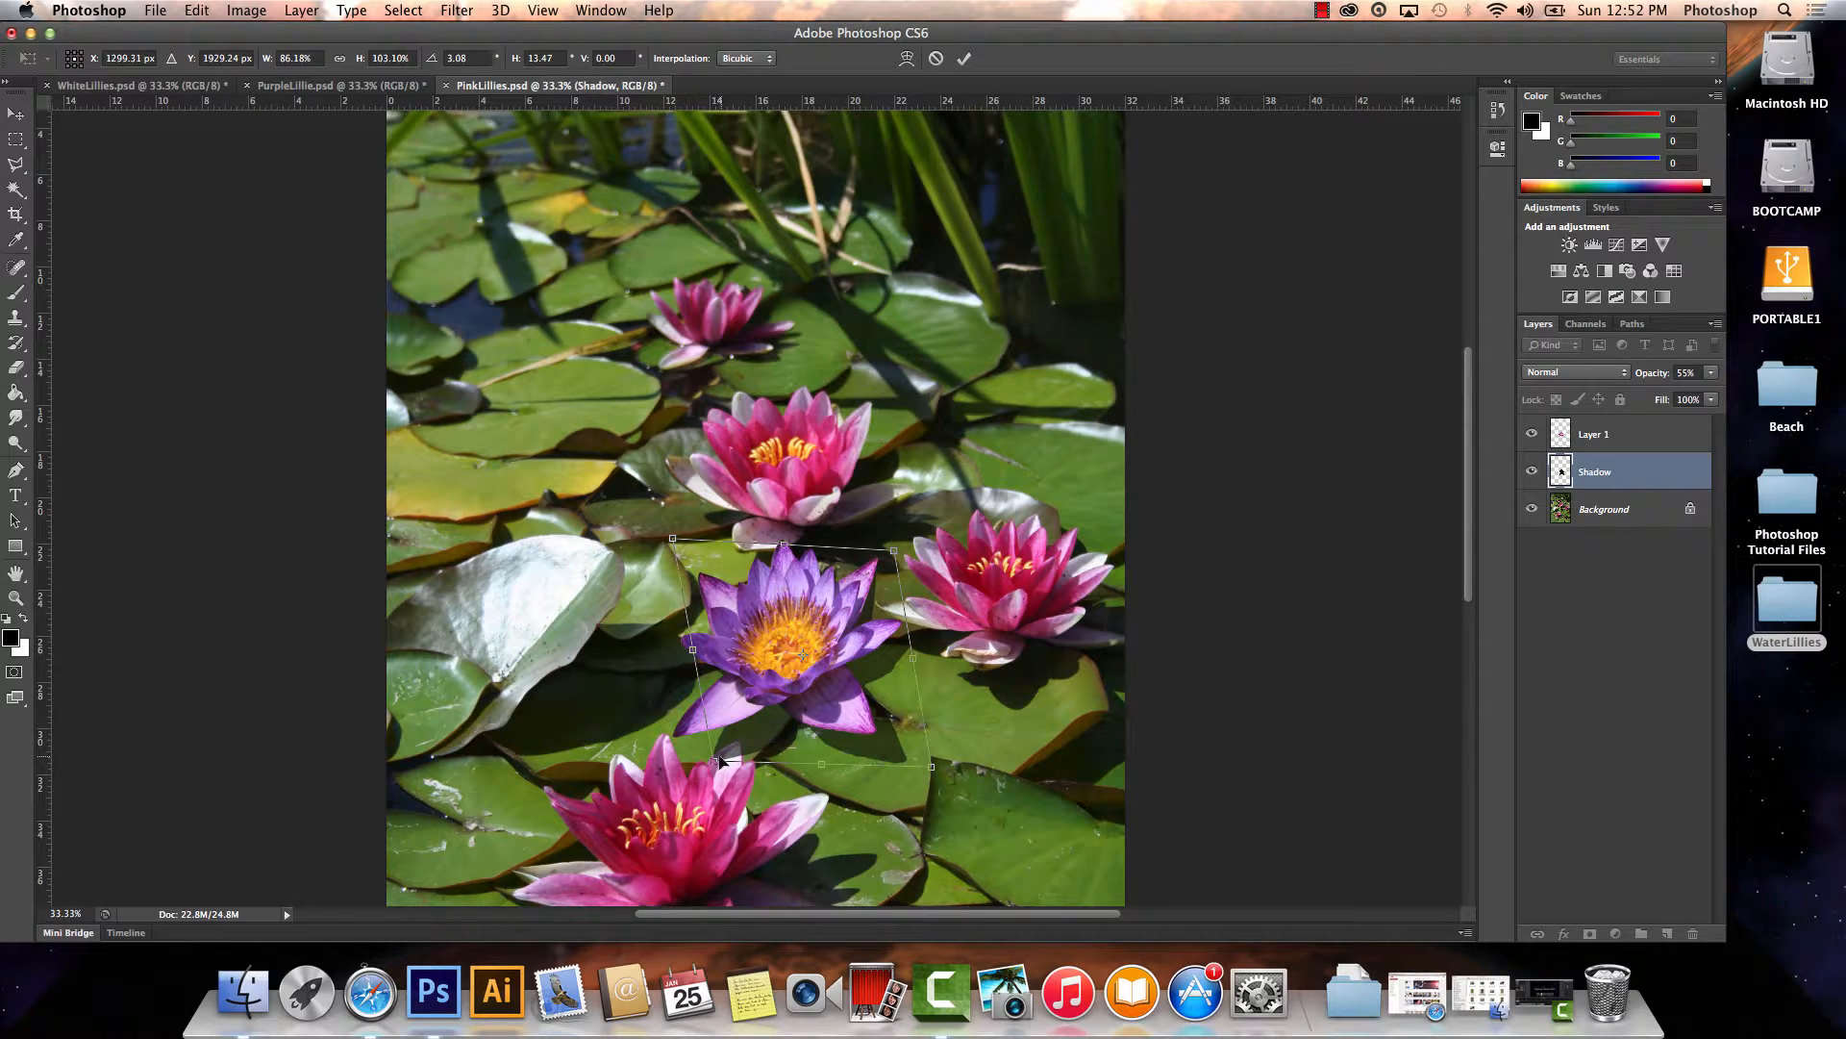
click(964, 58)
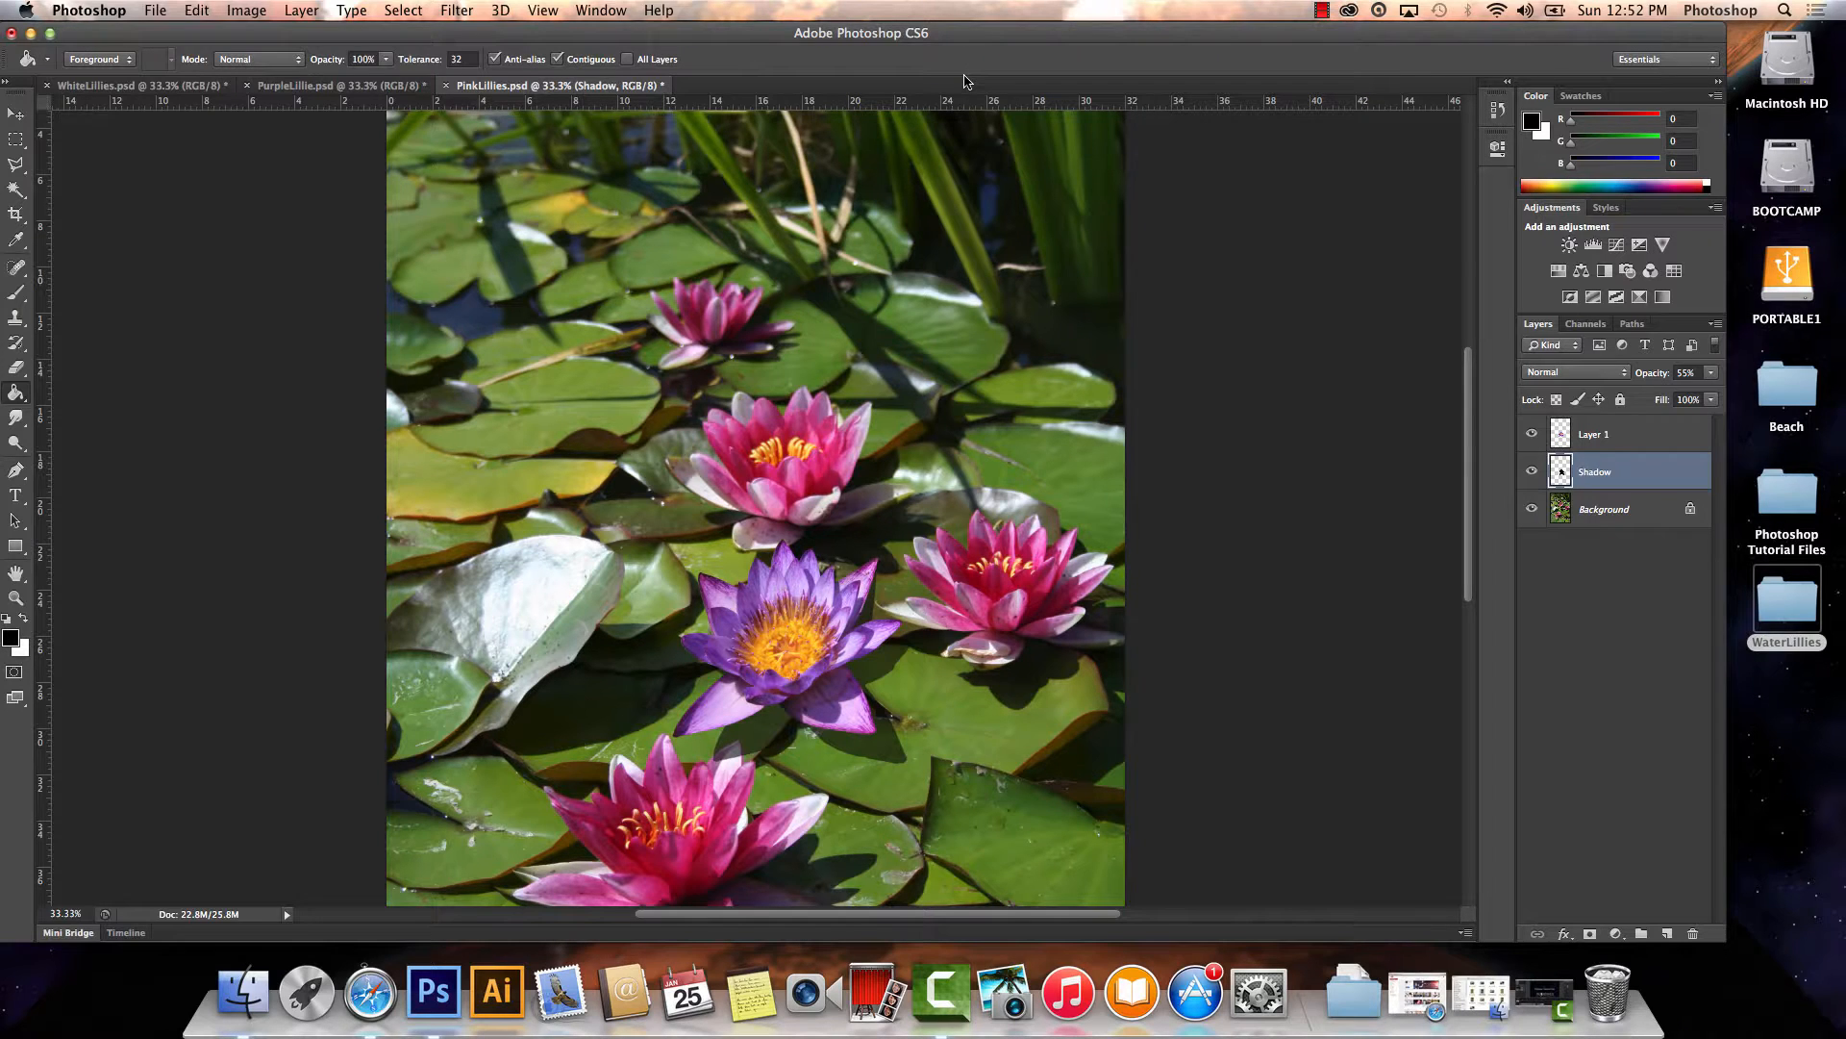